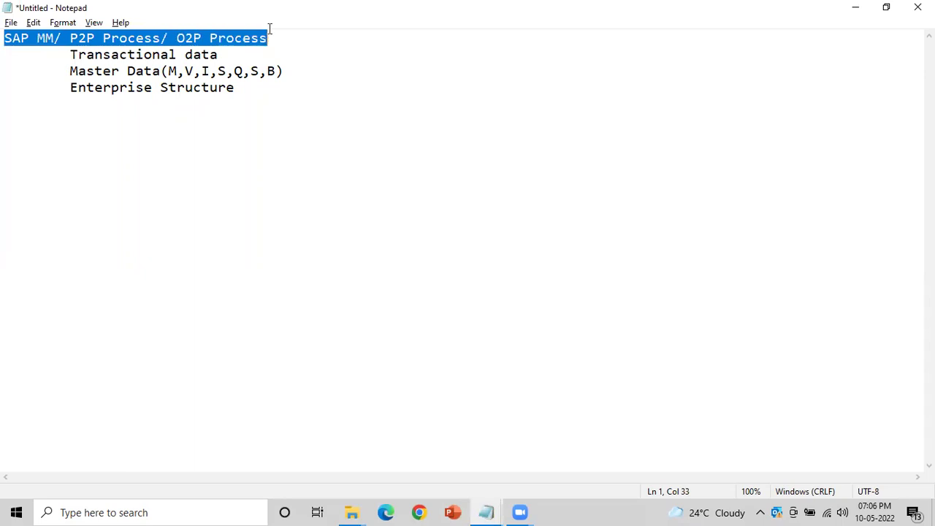
- Add two indented lines beneath the SAP MM heading reading "Procure To Pay" and "Purchase To Pay"
click(272, 38)
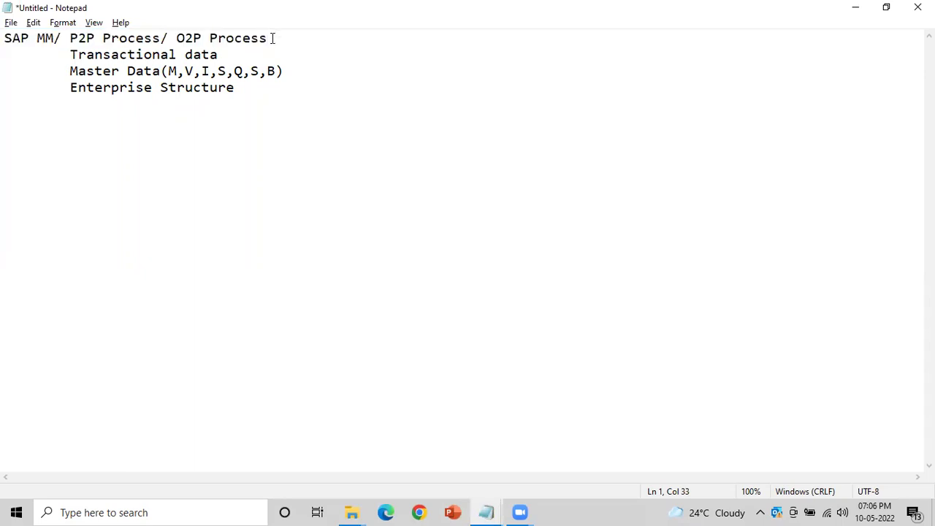
key(Return)
key(Tab)
text(P)
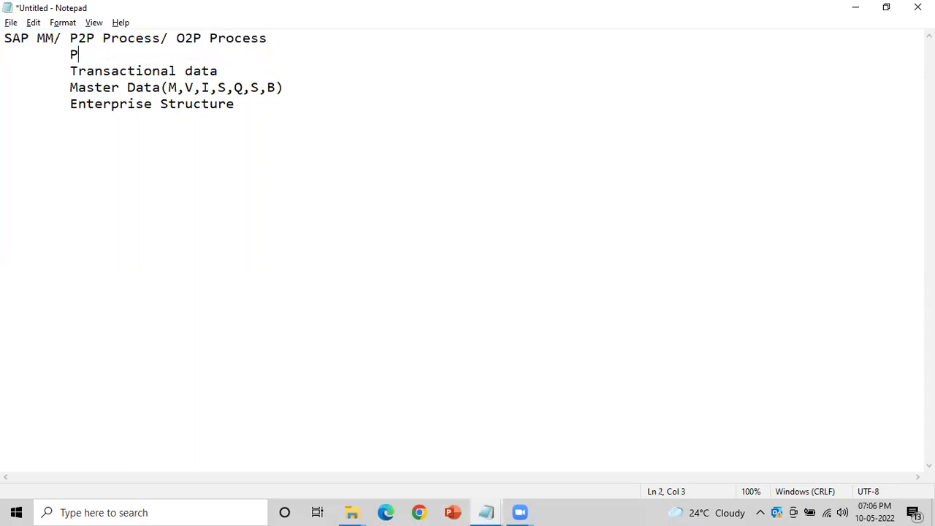
text(rocure To Pay)
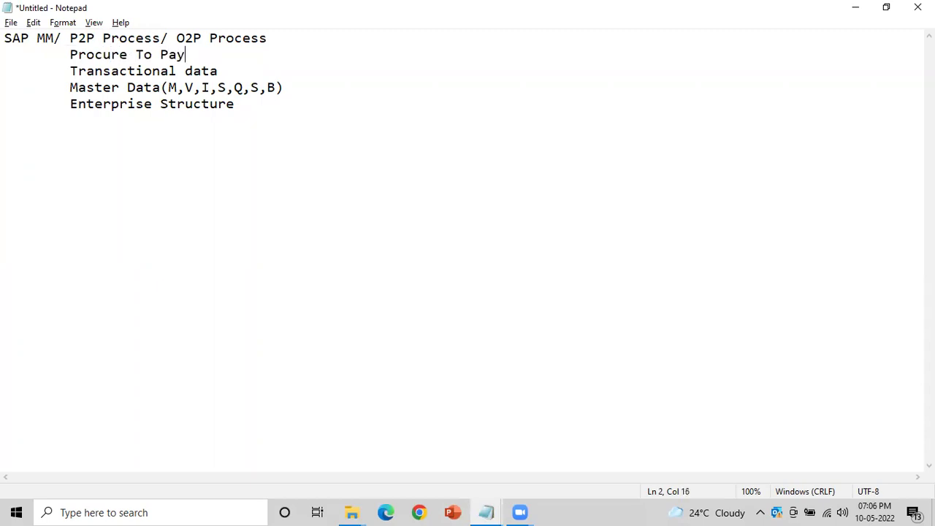
key(Return)
key(Tab)
text(Purchase )
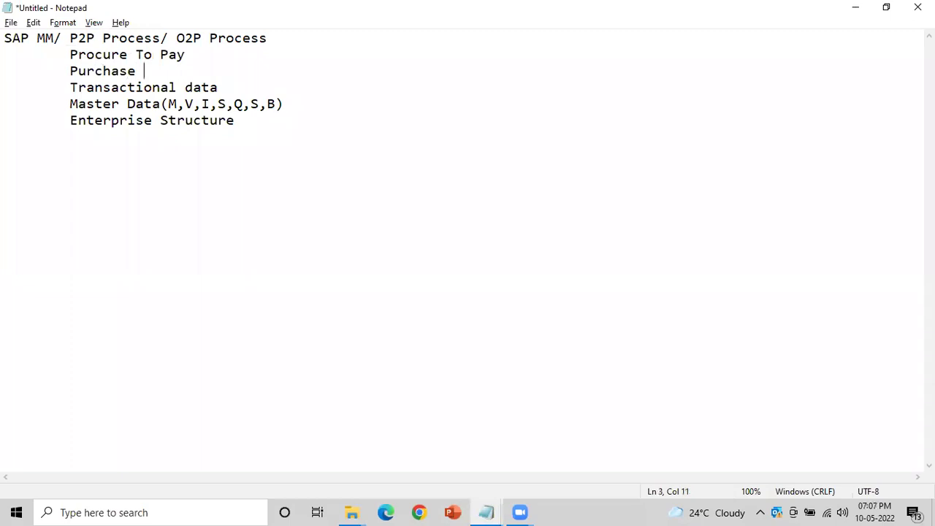
text(To Pay)
key(Up)
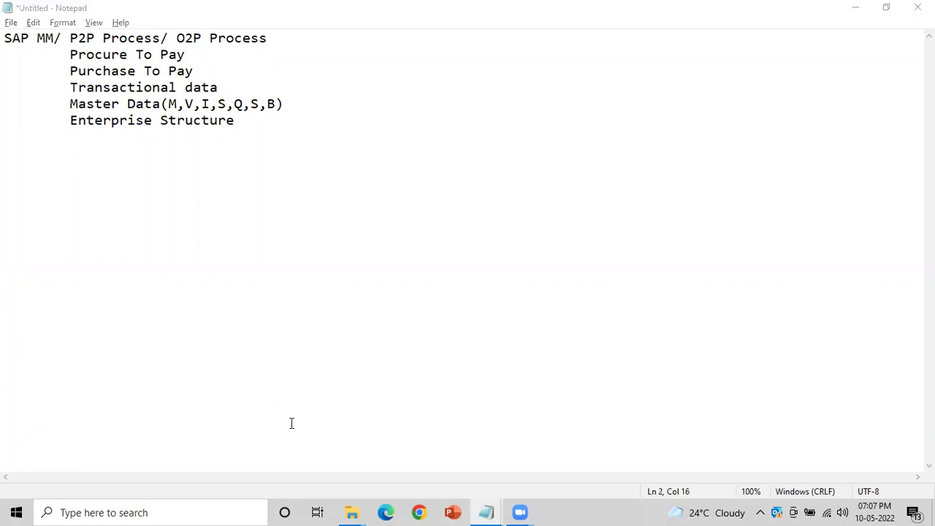
- Space "O2P Process" away from "P2P Process/" in the heading and add "Order To Pay" beneath it, beside "Procure To Pay"
click(175, 38)
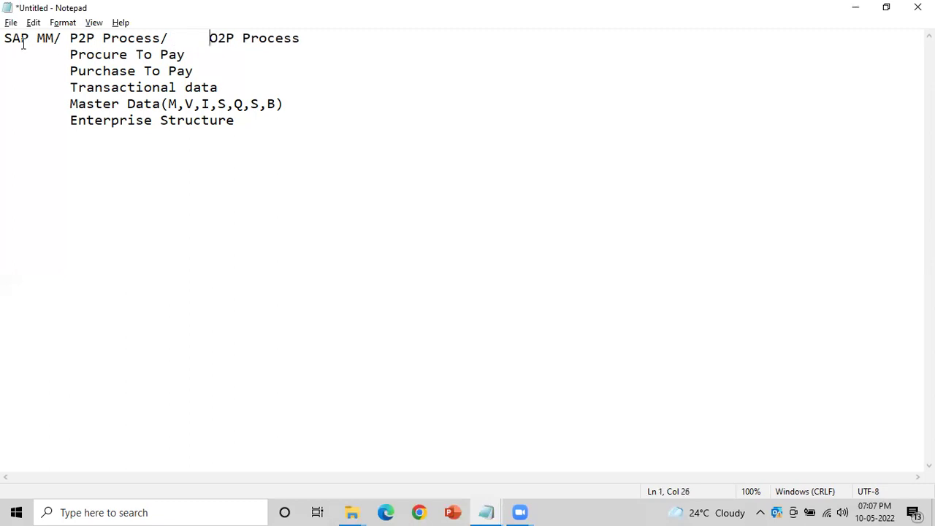
click(189, 54)
text(O)
text(r)
text(dre)
key(BackSpace)
key(BackSpace)
text(er To Pay)
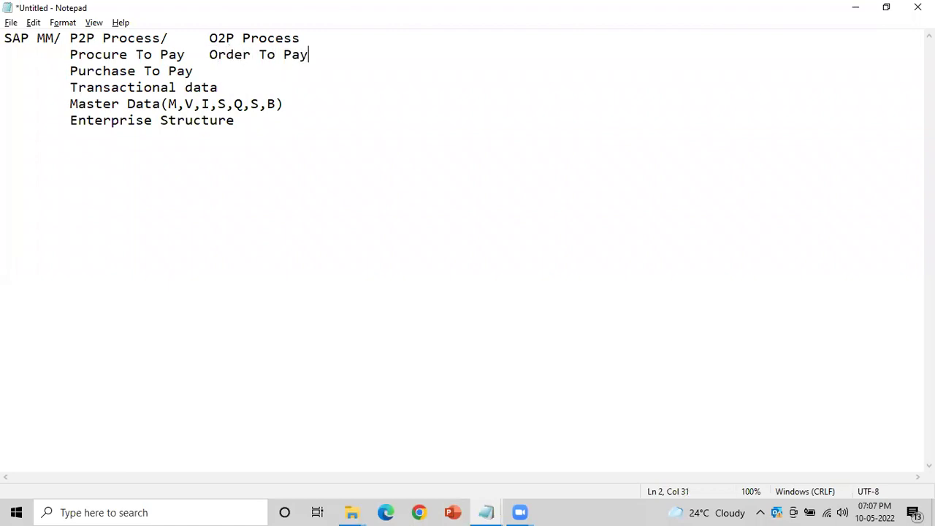
- Review the process headings and the Transactional data, Master Data and Enterprise Structure lines one by one
drag(69, 38, 325, 43)
click(324, 42)
drag(66, 87, 226, 93)
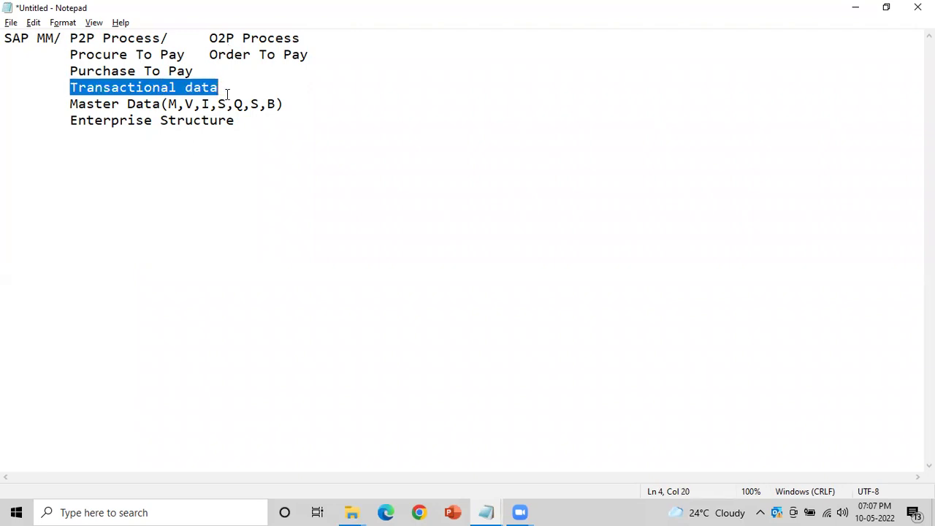
drag(69, 104, 340, 110)
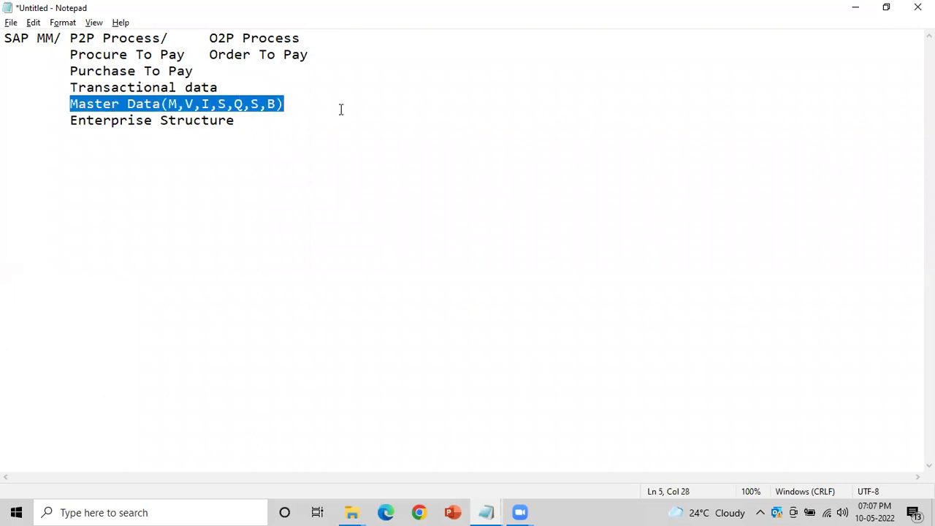
drag(69, 87, 240, 83)
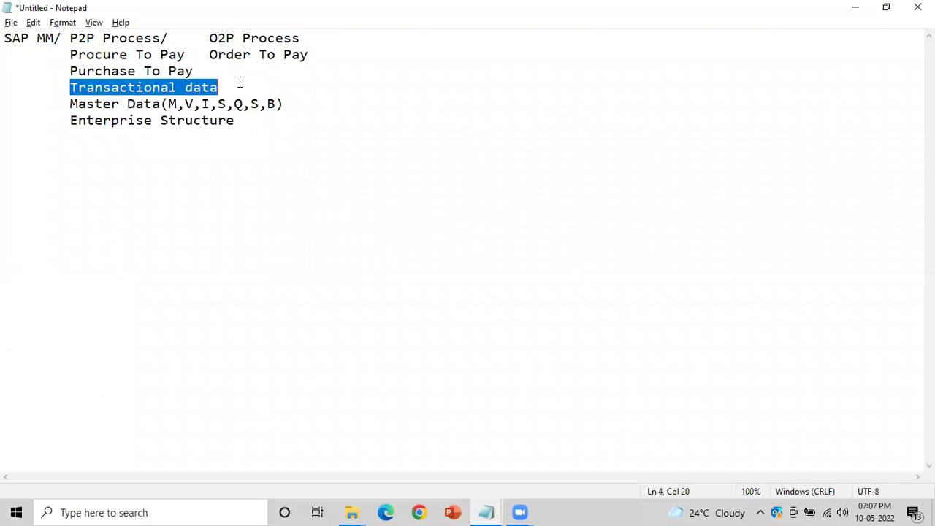
click(84, 106)
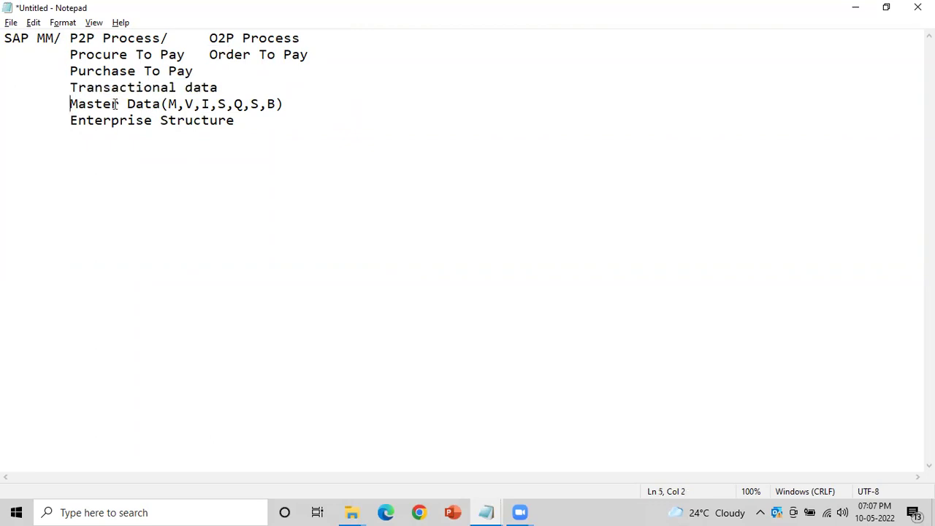
drag(73, 105, 298, 96)
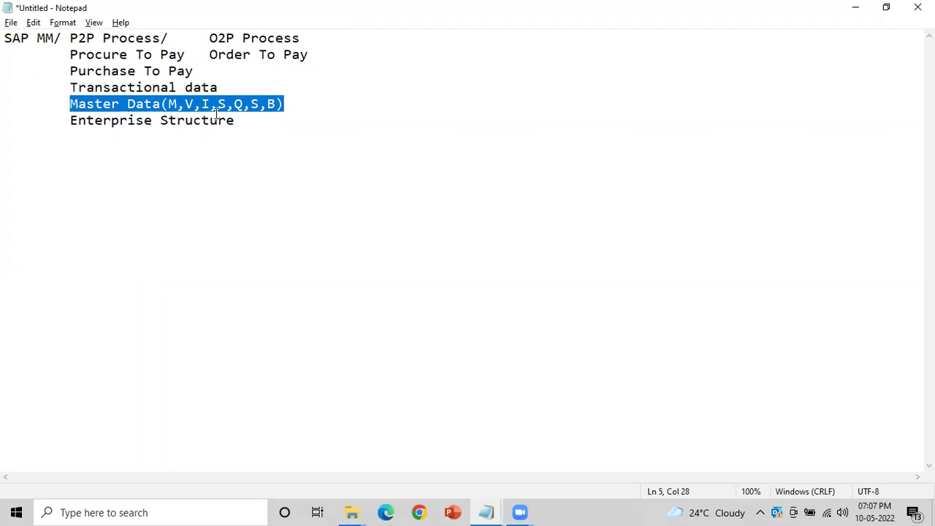
click(285, 106)
drag(66, 105, 290, 103)
click(290, 104)
drag(66, 105, 288, 103)
drag(65, 120, 258, 127)
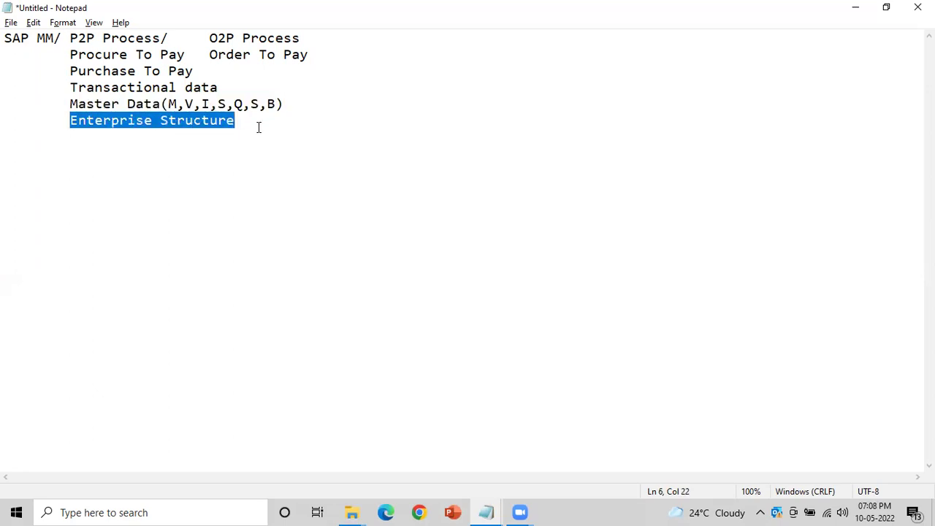
click(258, 127)
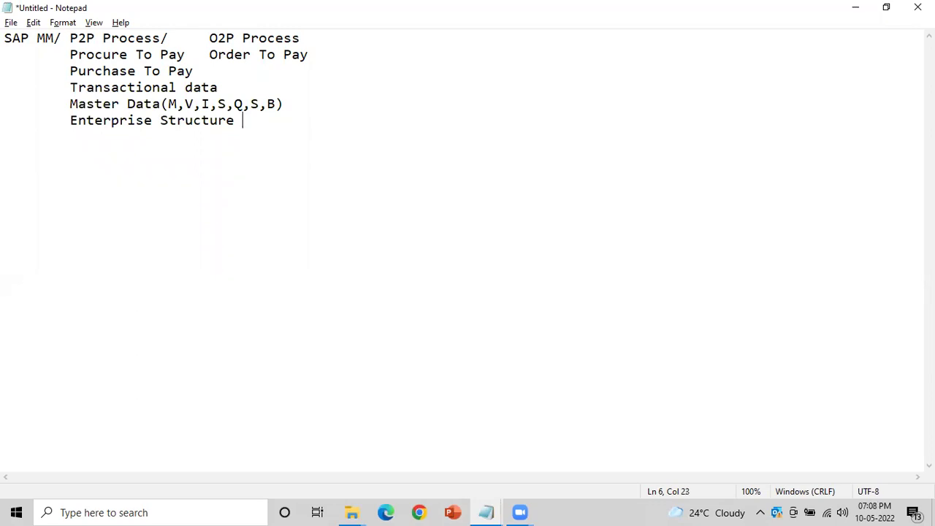
- Search the computer for "enterprise stru" and open the PDF document 2_SAP Enterprise Structure
click(80, 511)
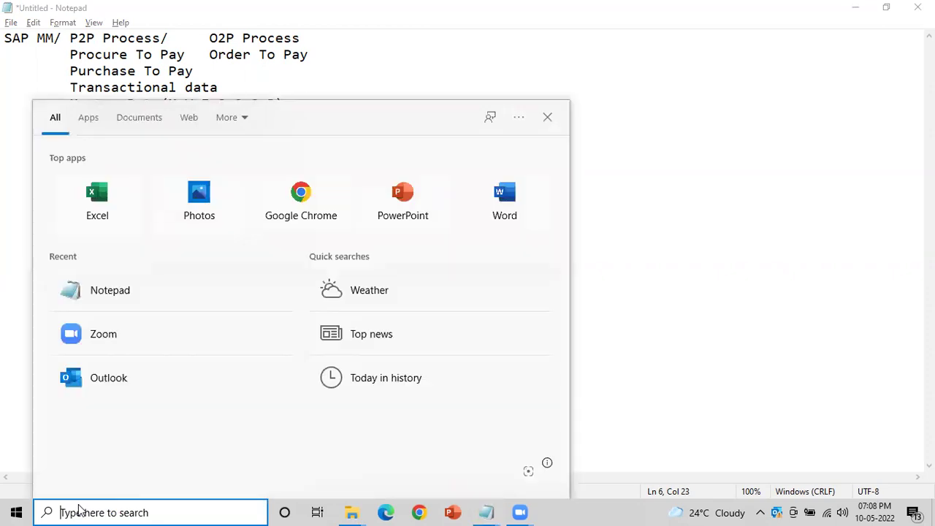
text(enterpr)
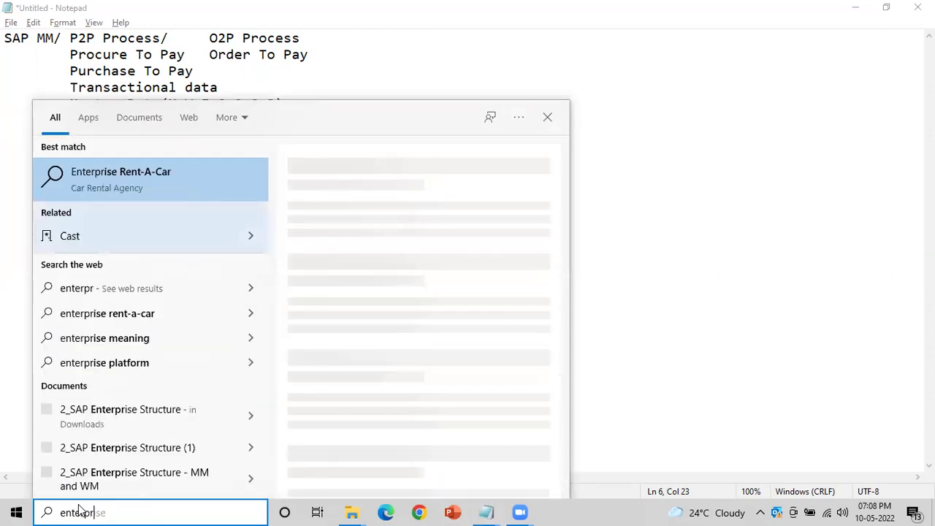
text(ise s)
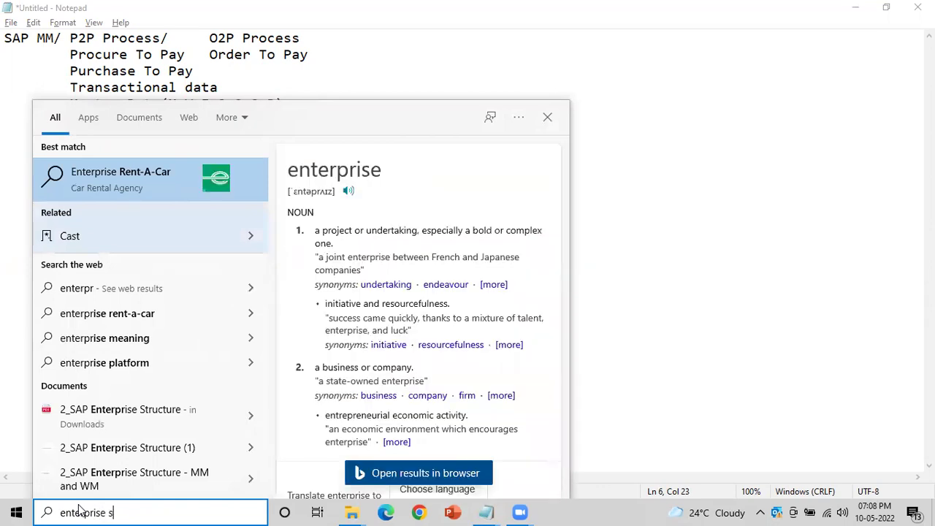
text(tru)
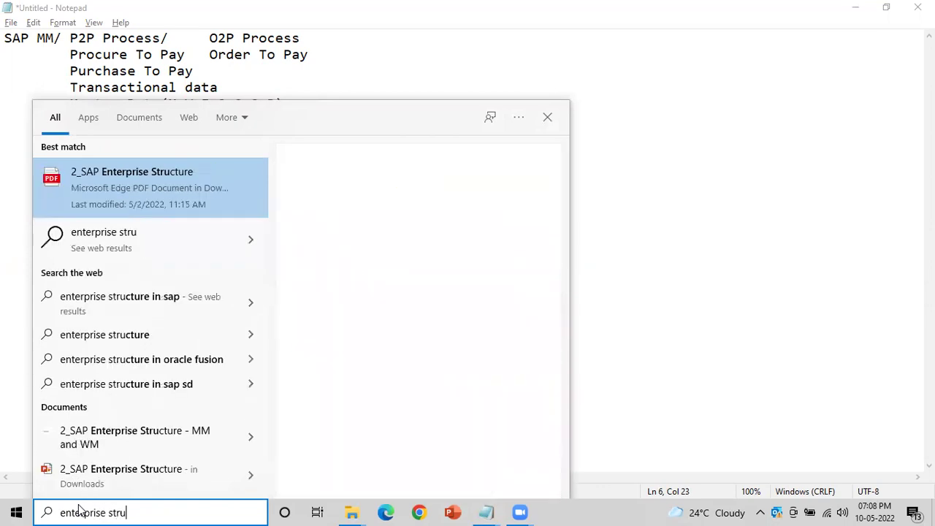
click(129, 190)
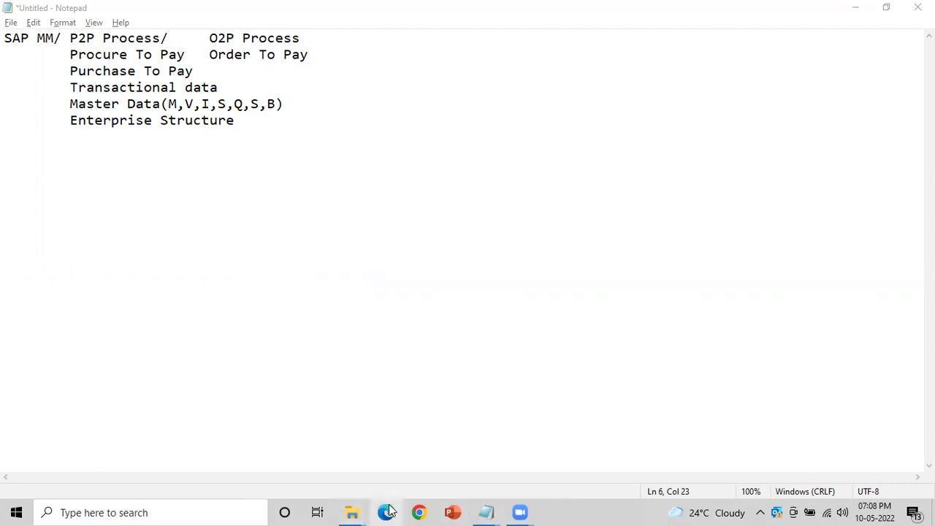
- Below Enterprise Structure in the Notepad notes, list "company", "comapany code", "plant" and "storage locations" on separate lines
click(238, 119)
key(Return)
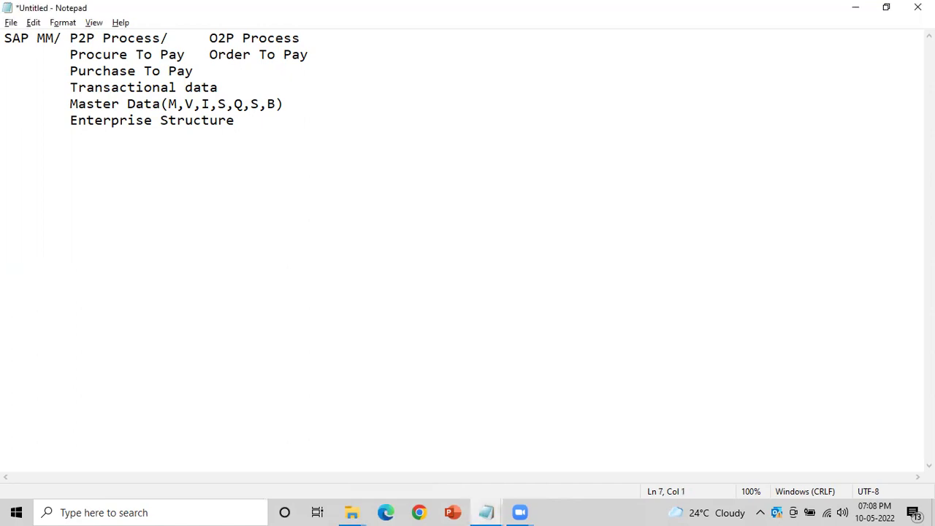
text(company)
key(Return)
text(comapany code)
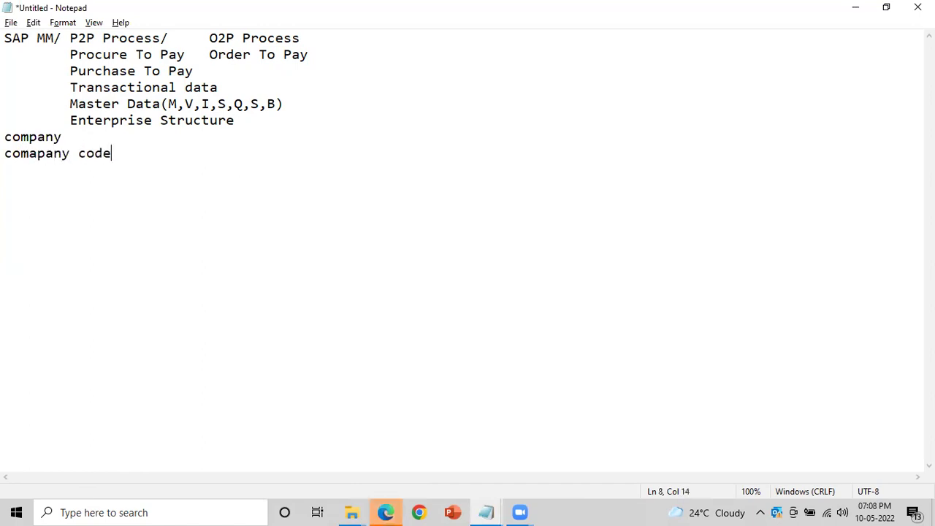
key(Return)
text(plant)
key(Return)
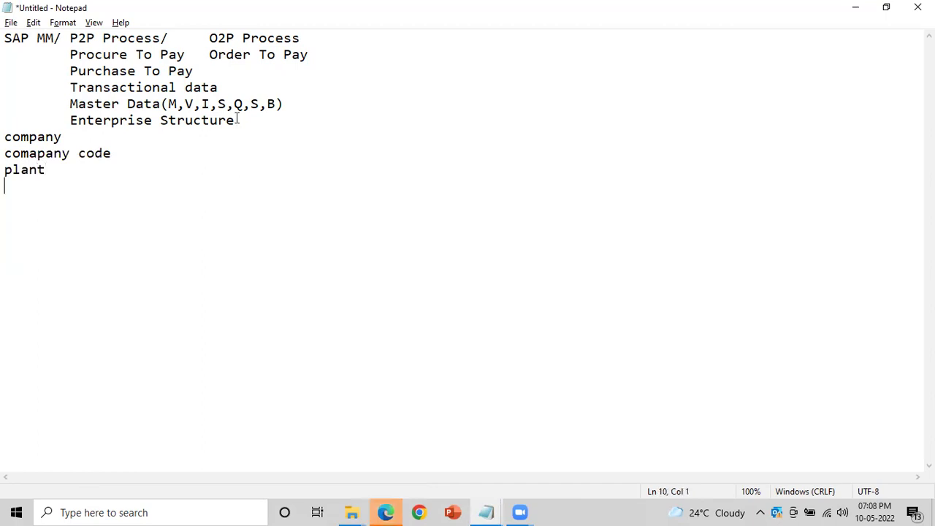
text(storage locations)
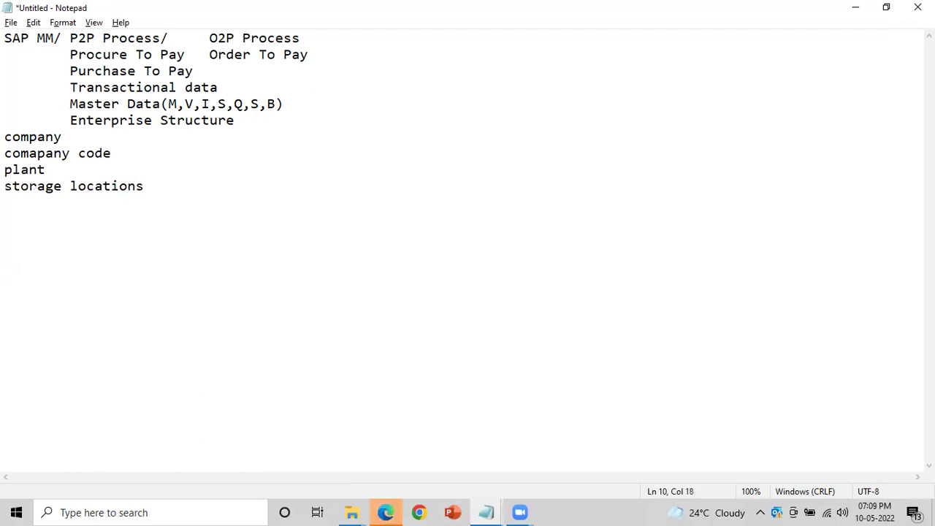
- Add "Purchasing group" and "purchase org" on separate lines below "storage locations"
key(Return)
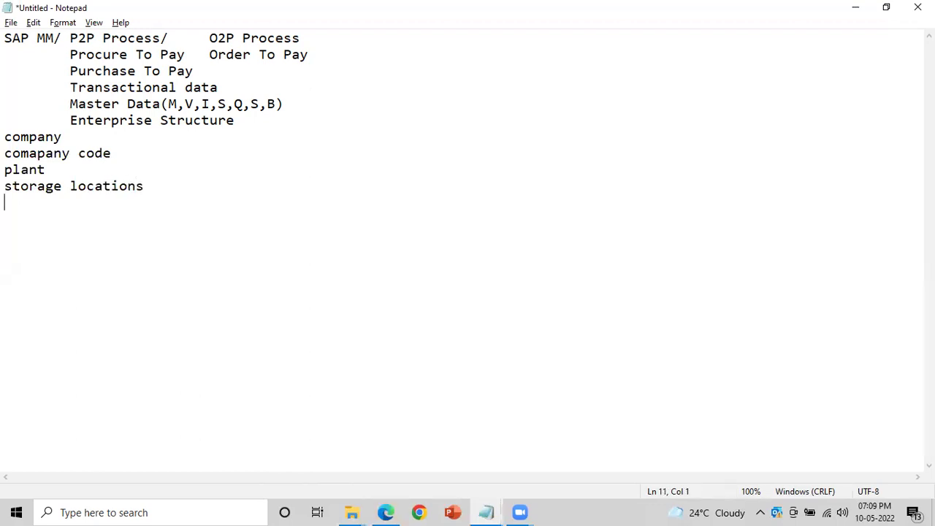
text(Purdc)
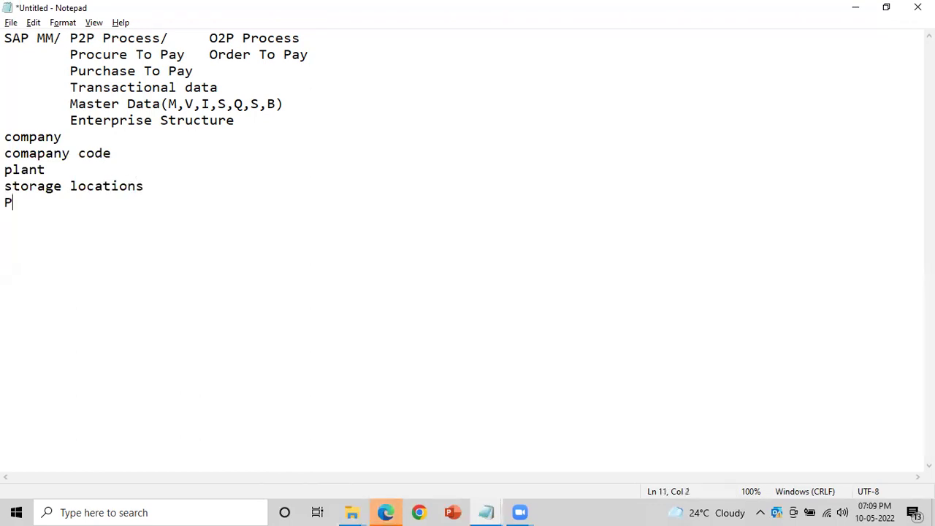
key(BackSpace)
key(BackSpace)
text(chasing group)
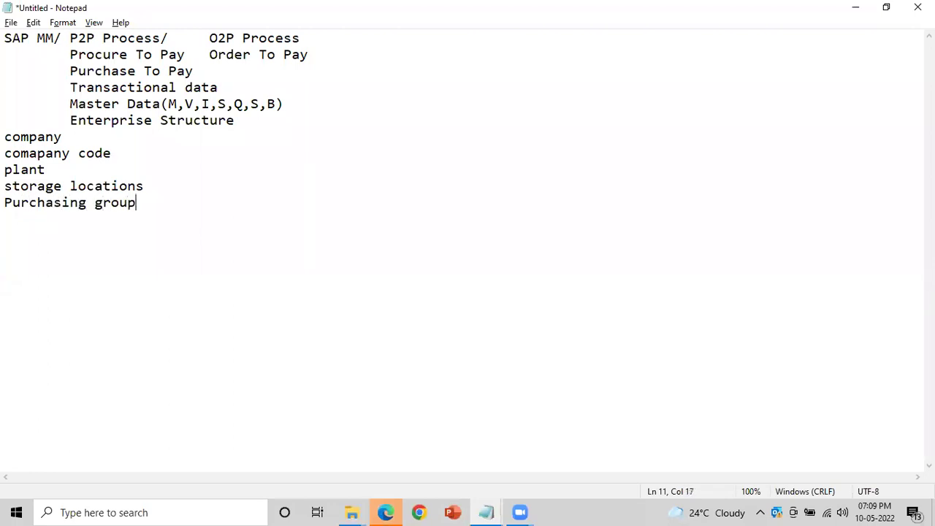
key(Return)
text(purchase)
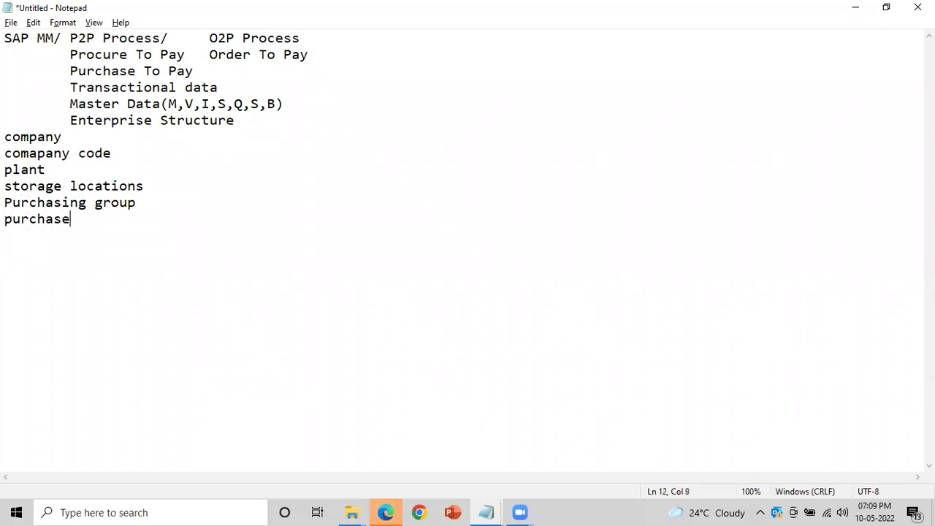
text( org)
- Add "Cost center" and "cost element" on separate lines below "purchase org"
key(Return)
text(Cost ce)
text(tn)
key(BackSpace)
key(BackSpace)
text(nter)
key(Return)
text(c)
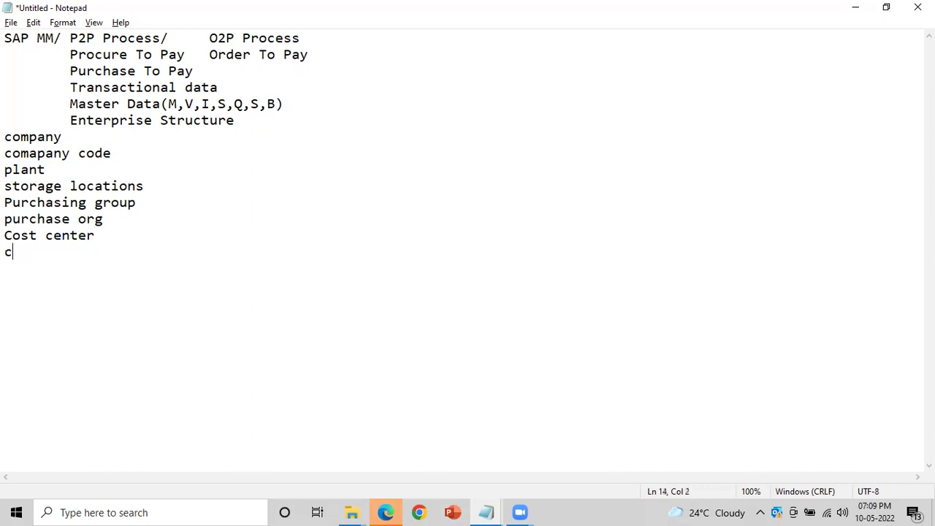
text(ost element)
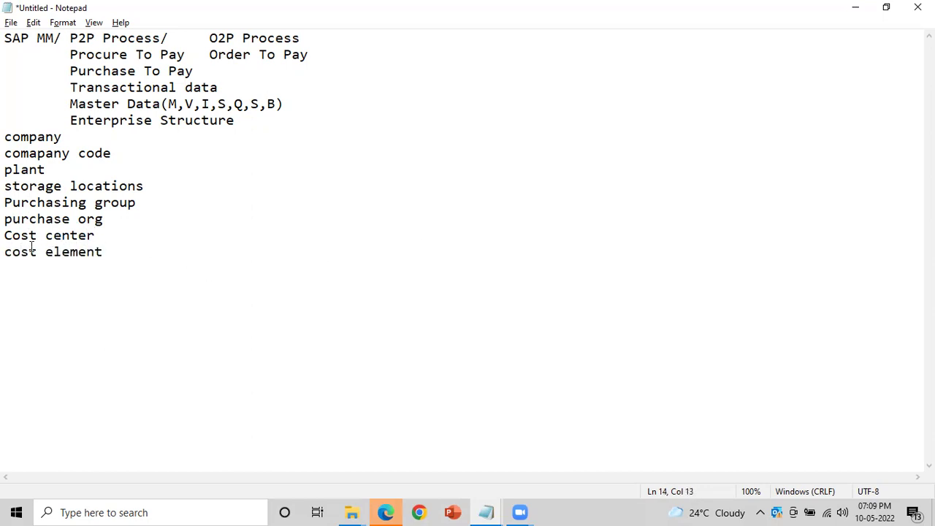
- Insert the line "Maintain controlling area" between "purchase org" and "Cost center"
drag(5, 234, 108, 253)
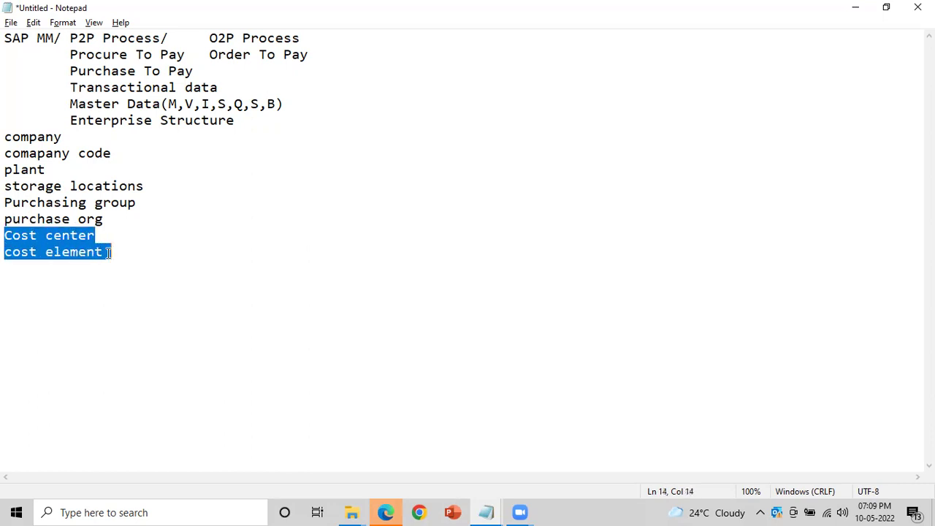
click(5, 235)
key(Return)
click(4, 235)
text(Maintain controlling area)
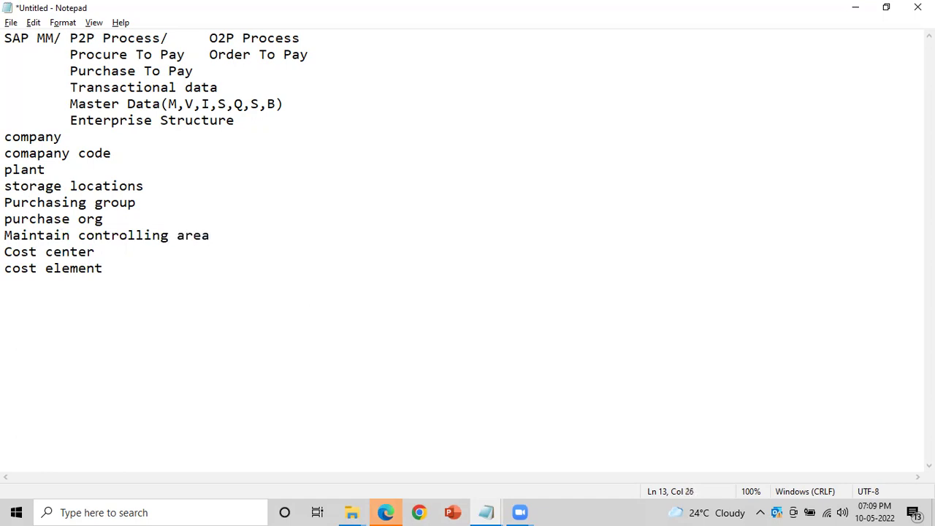
- Search the computer for "sap" and launch the SAP Logon app
click(490, 509)
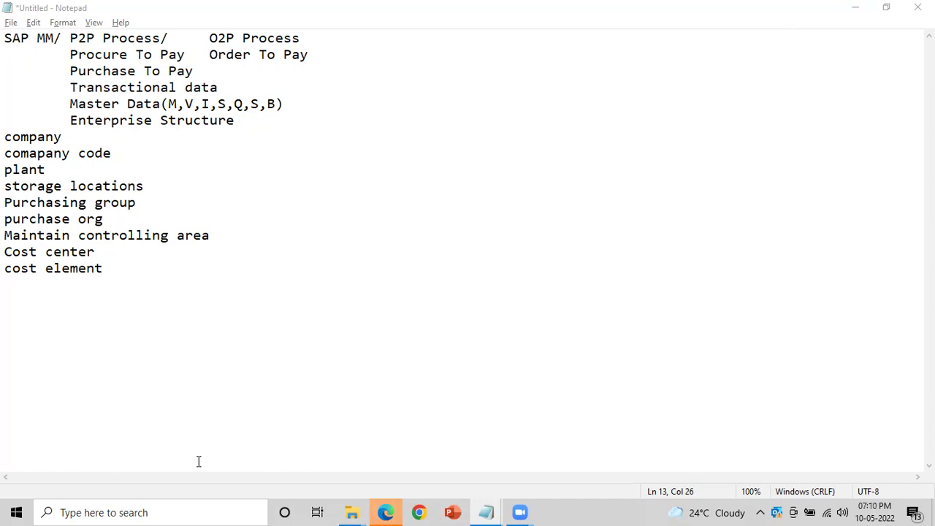
click(125, 509)
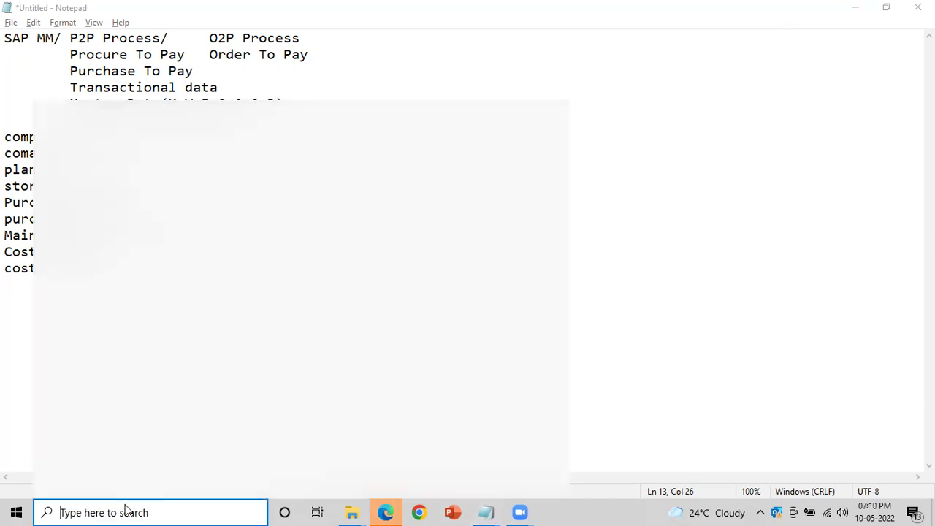
text(sap)
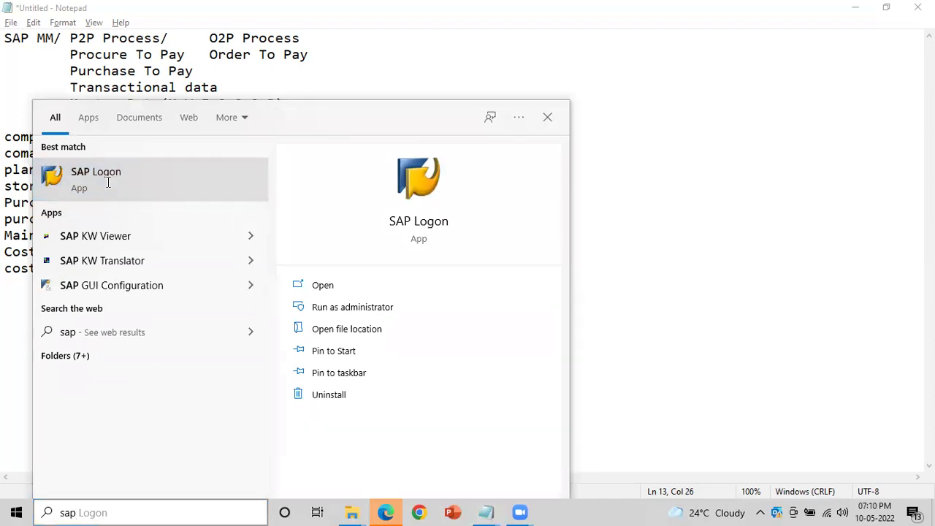
click(107, 184)
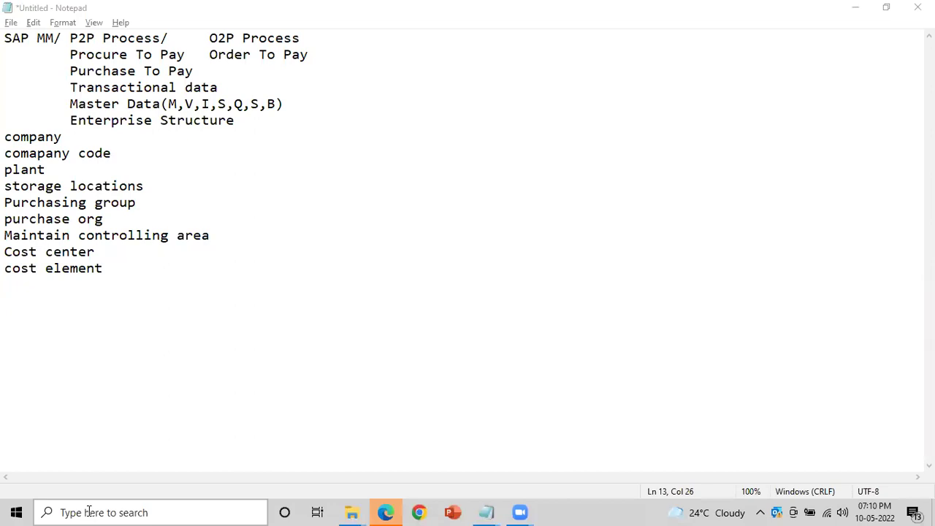
- Start SAP Logon again by searching the computer for "sap", leaving the reopened search without a selection
click(101, 512)
text(sap)
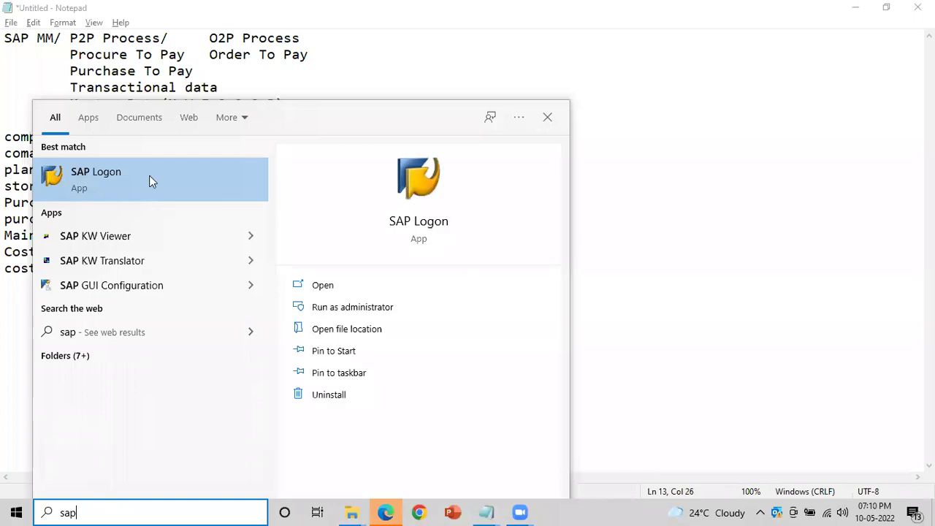
click(117, 178)
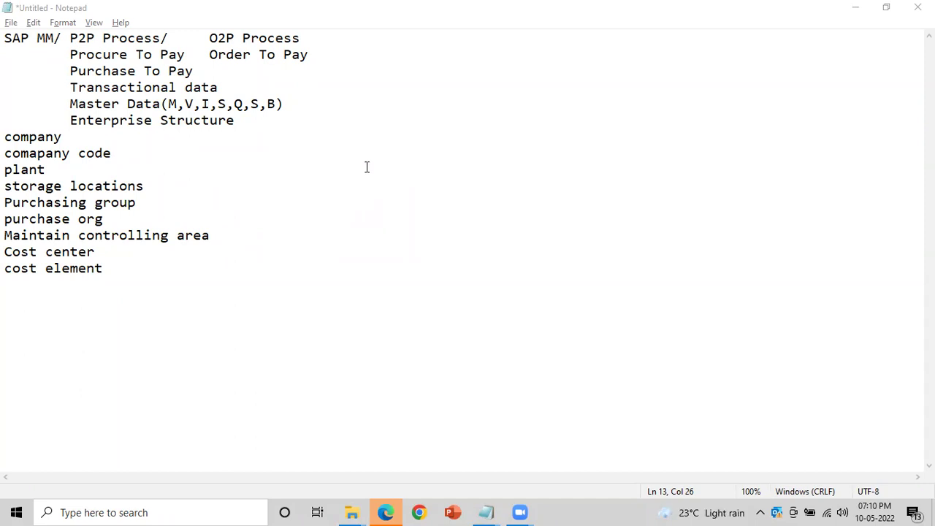
click(91, 513)
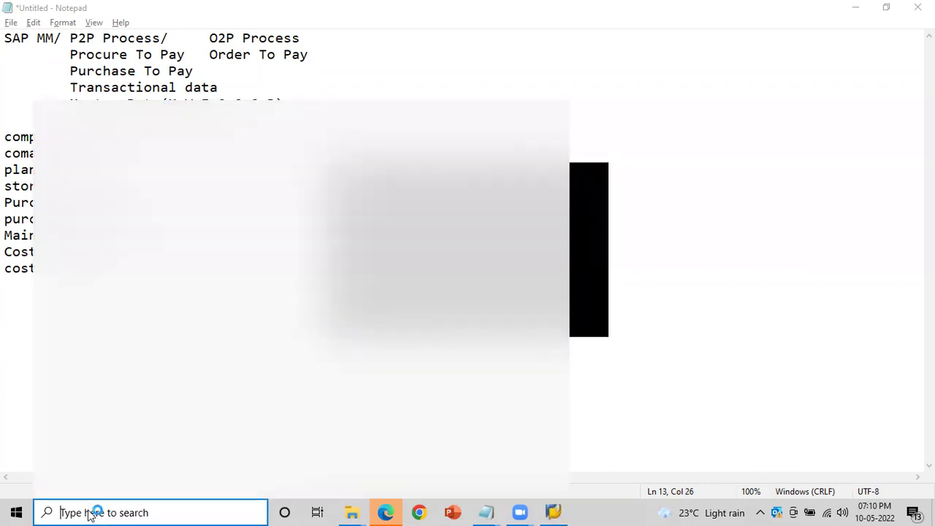
click(625, 111)
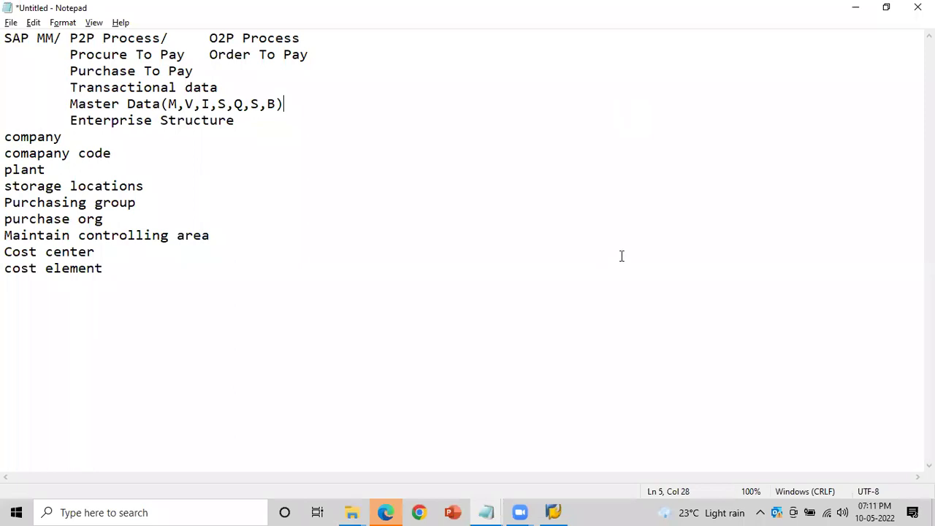
key(alt+Tab)
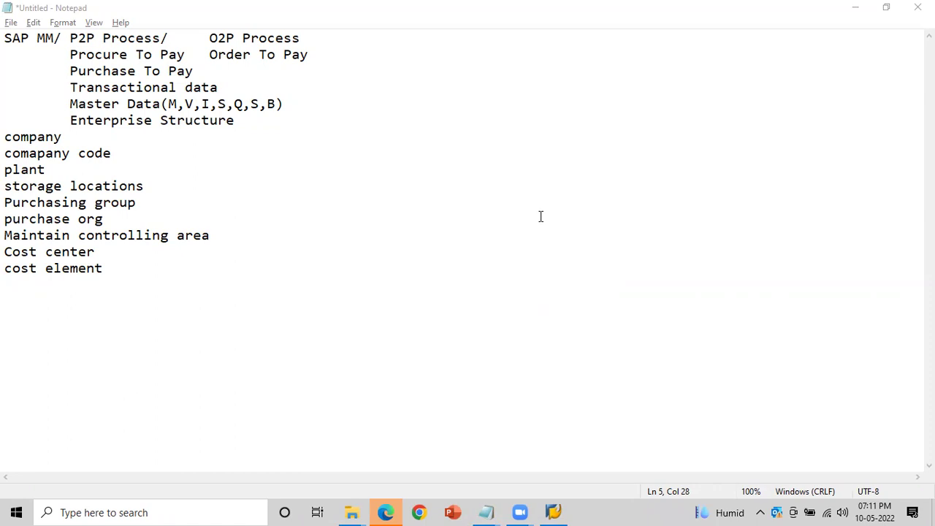
- Bring up SAP Logon from the recent apps and open the SAP MM2 connection
click(109, 511)
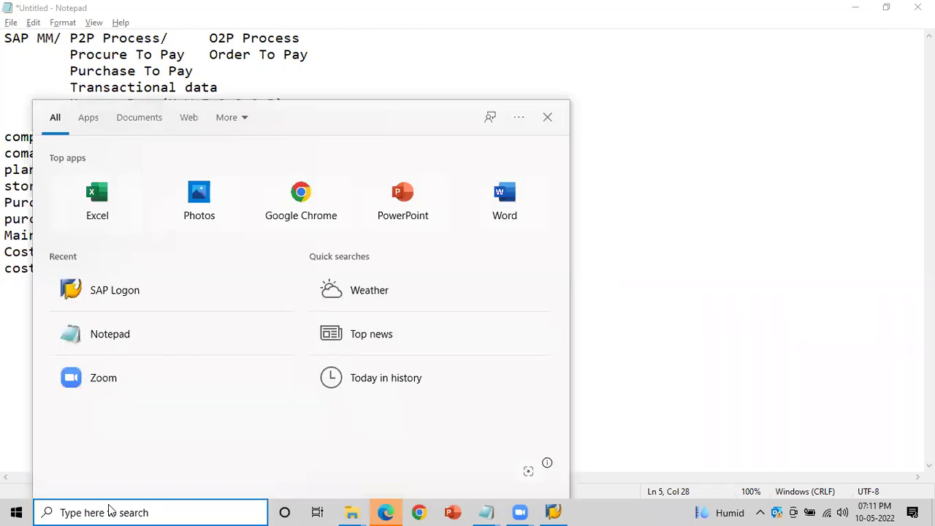
click(113, 291)
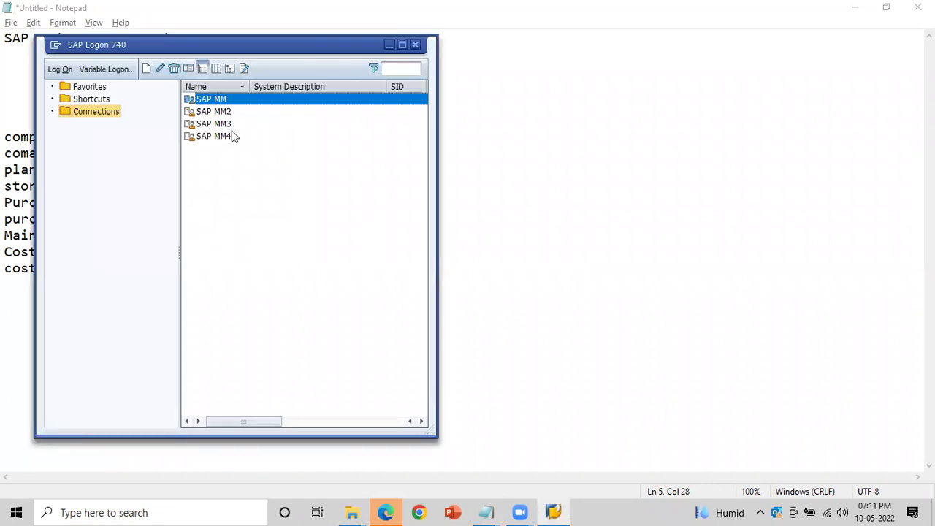
click(215, 113)
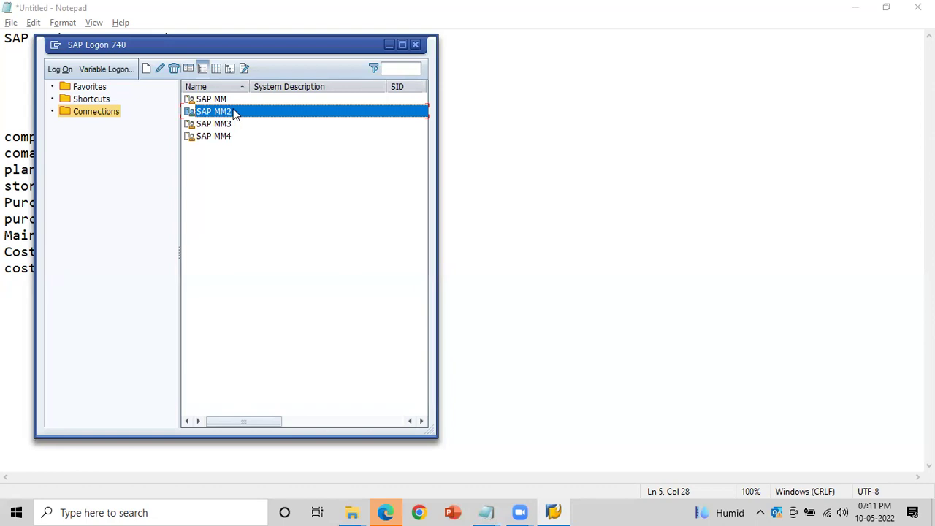
double_click(233, 111)
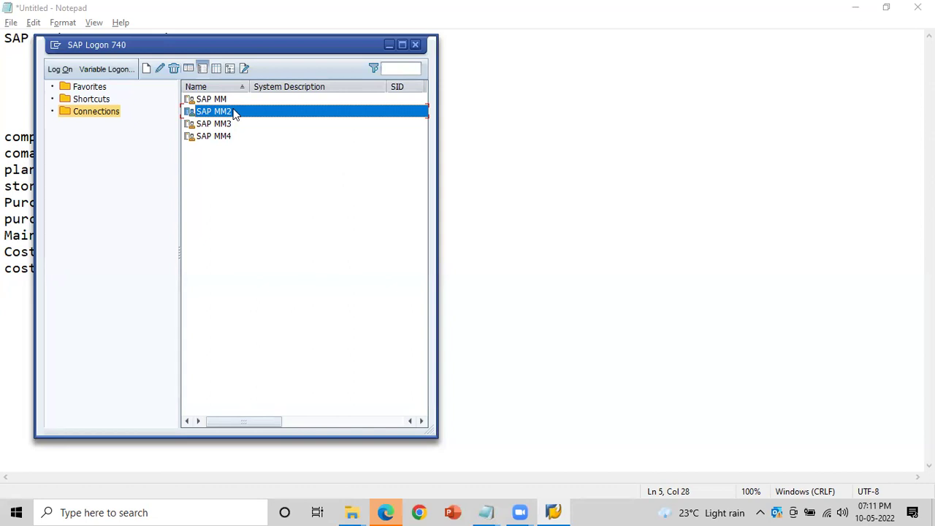
double_click(234, 114)
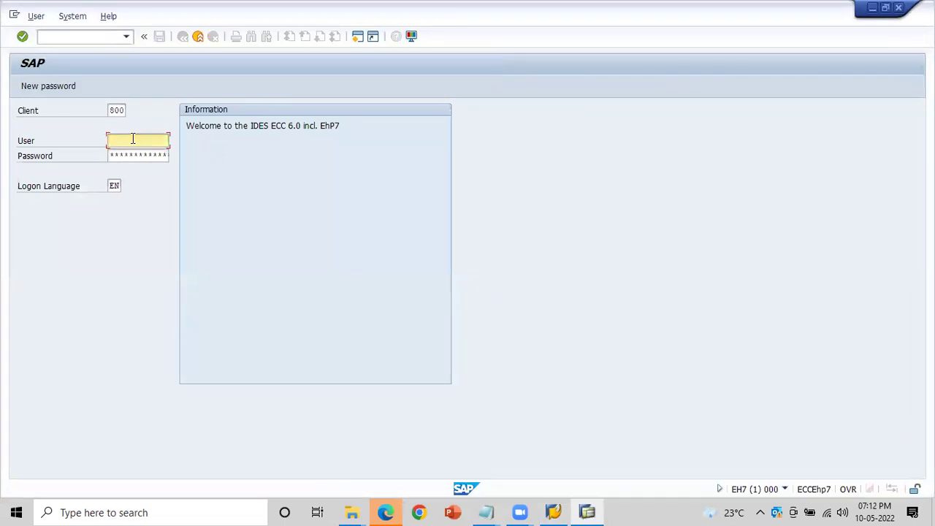
- Log on to client 800 with the saved user name and the account password
click(133, 139)
key(Down)
key(Return)
key(Tab)
text(***********)
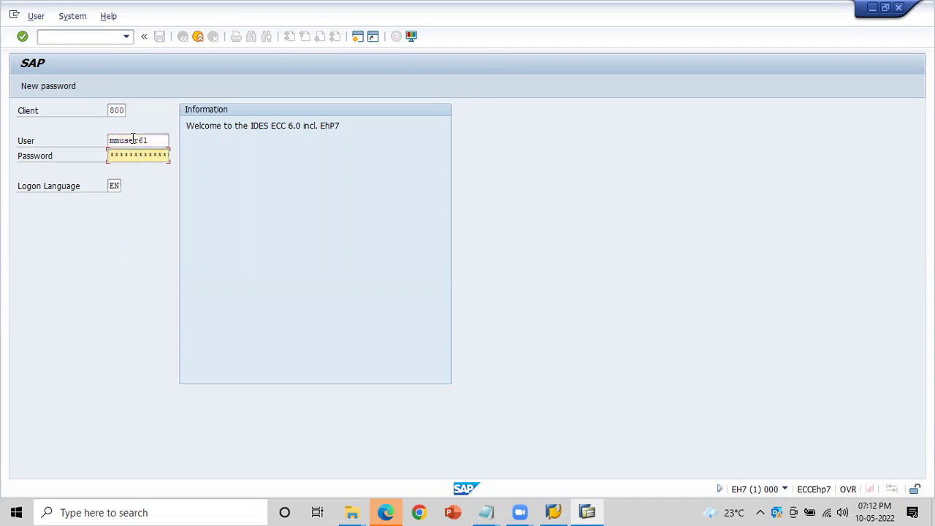
key(Return)
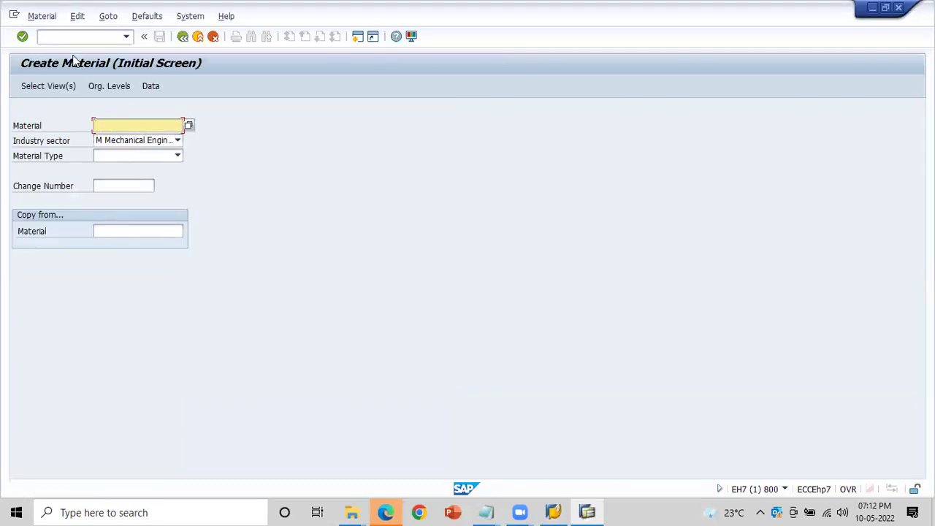
- Run transaction /nec01 to open the organizational object for company codes
click(62, 35)
text(/)
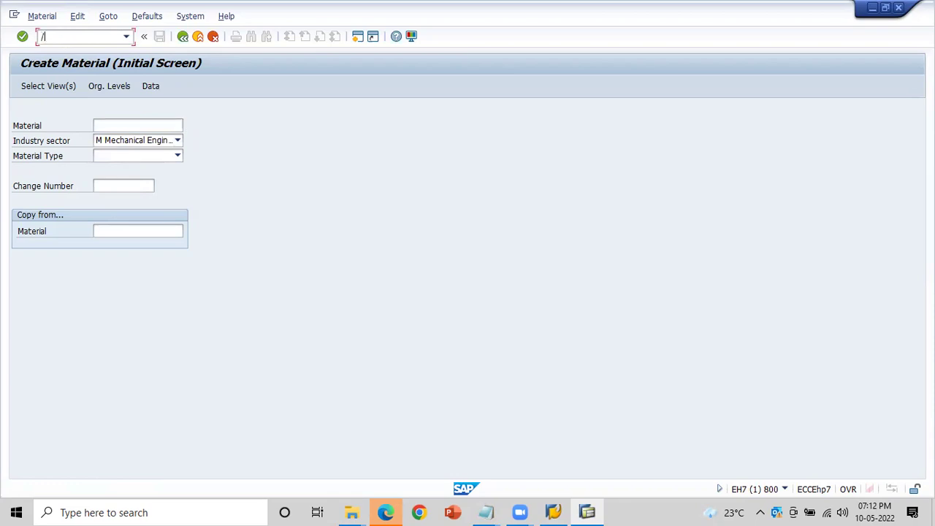
text(nec01)
key(Return)
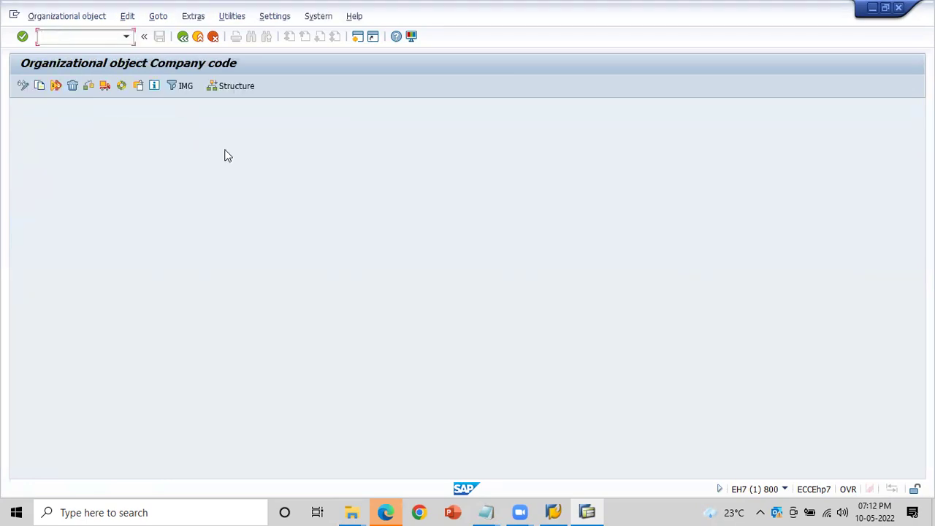
- Open the navigation of the company code organizational structure and acknowledge its help text
click(236, 85)
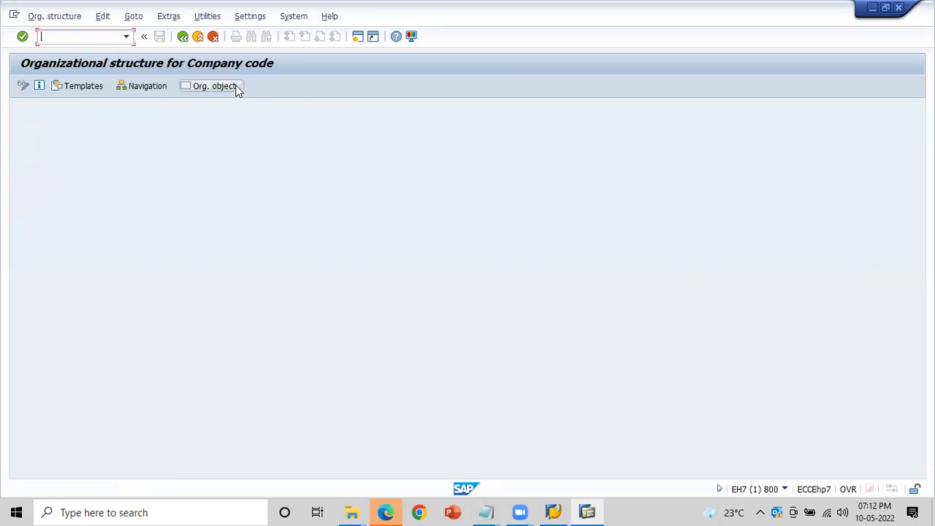
click(148, 87)
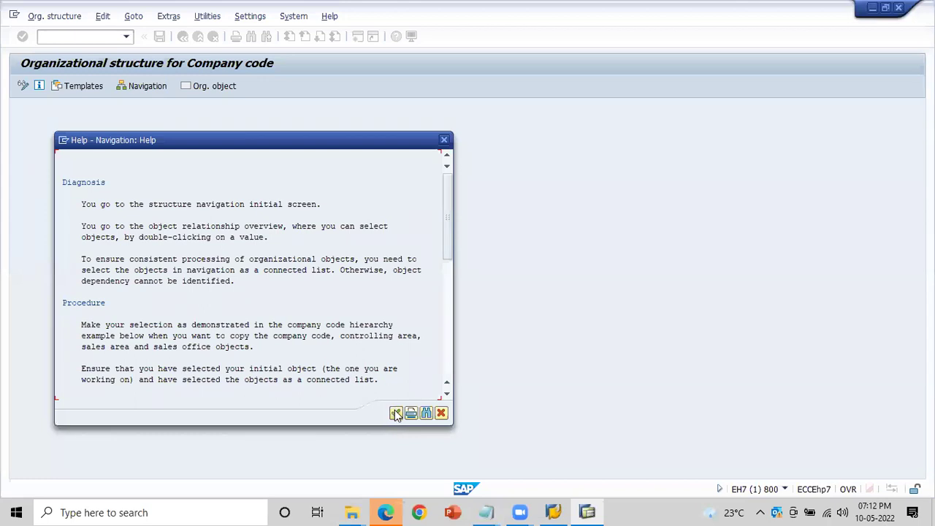
click(395, 413)
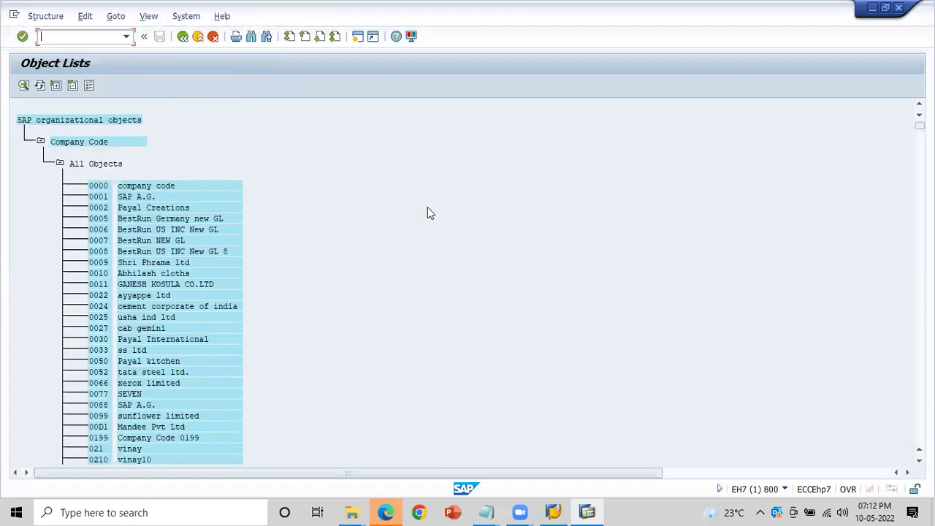
- Find company code AB2 in the object list and open its structure
key(ctrl+f)
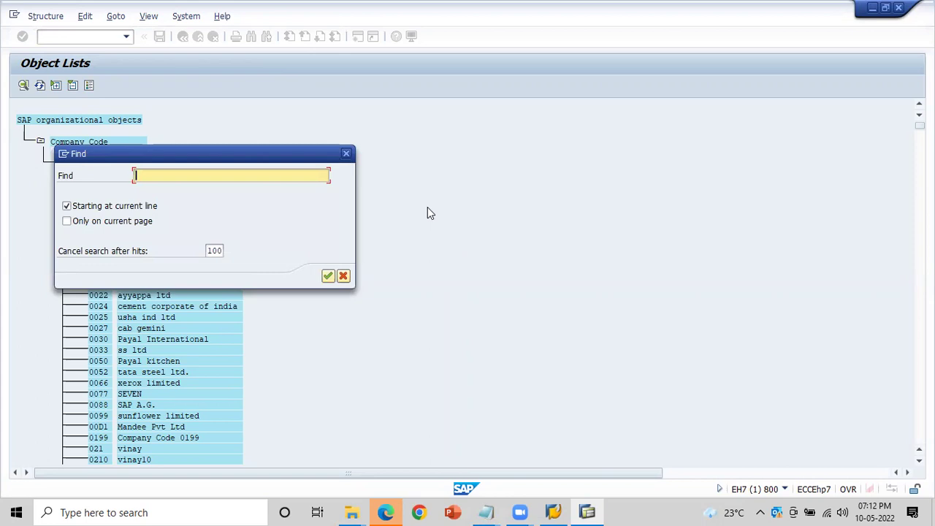
text(AB2)
key(Return)
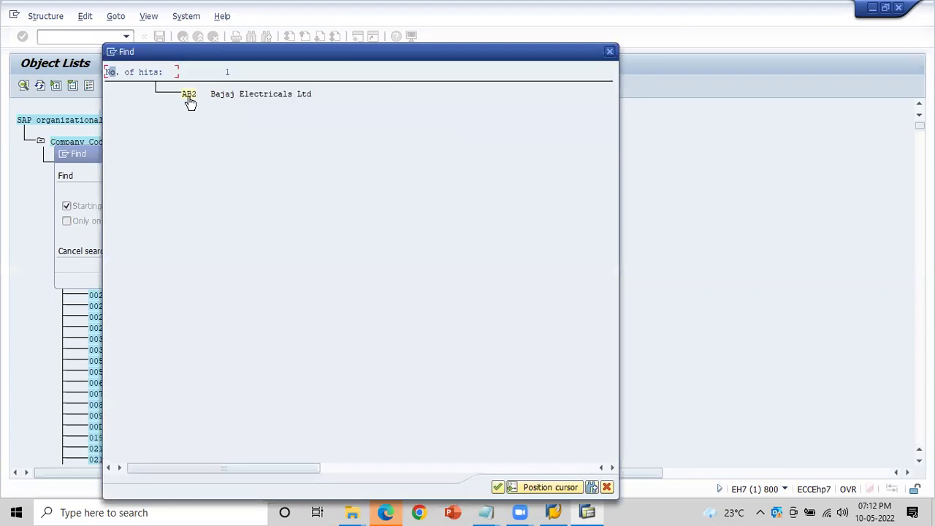
click(188, 95)
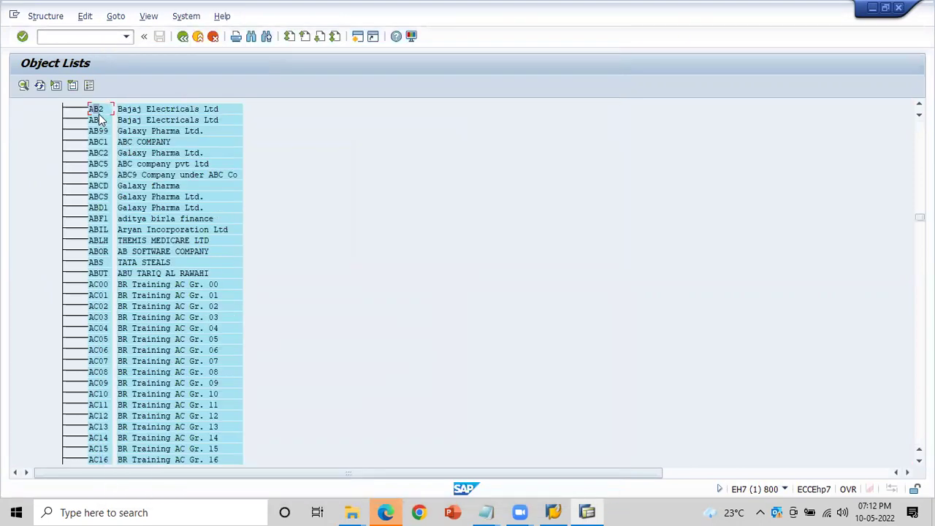
double_click(96, 109)
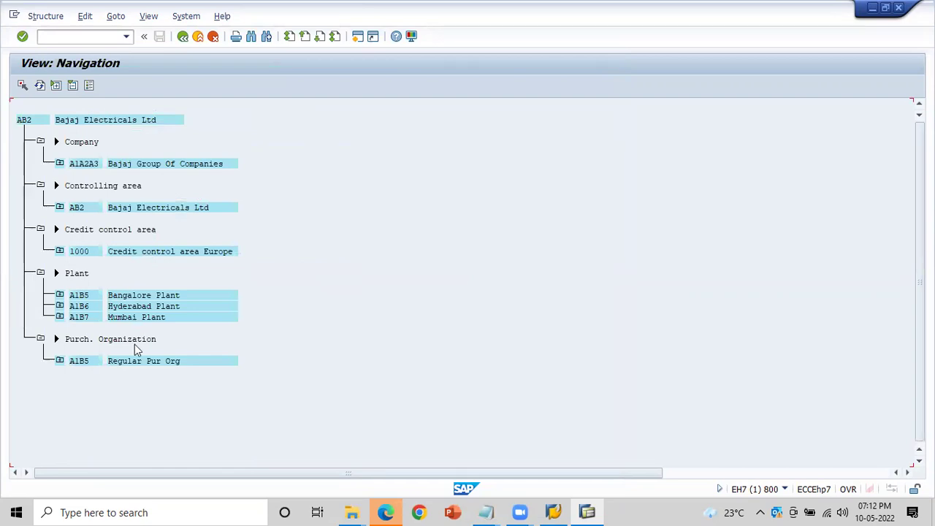
- Return to the object list and open the structure of company code AB1
click(183, 37)
click(183, 36)
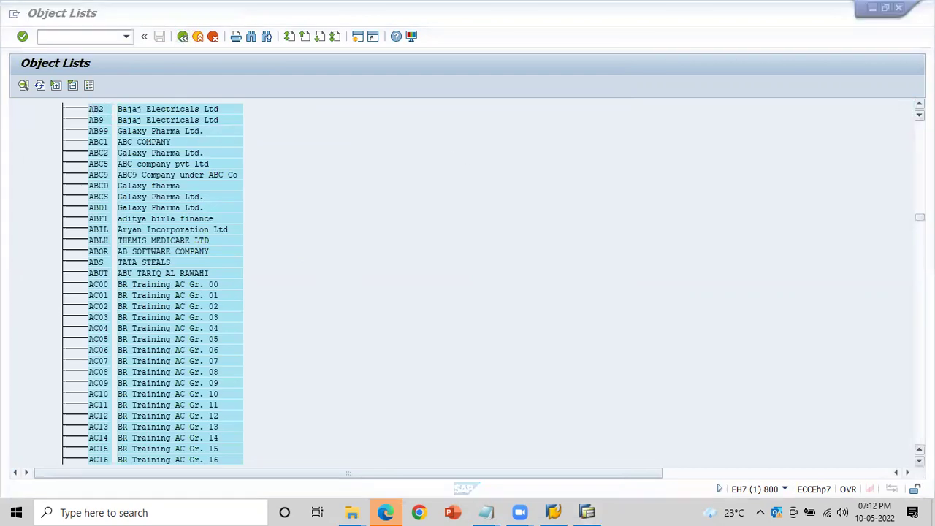
scroll(292, 163, up, 2)
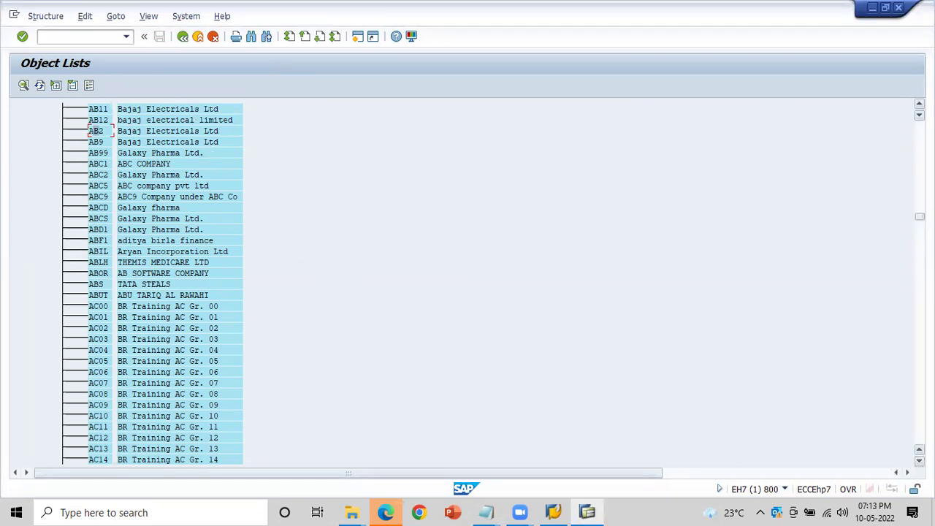
click(919, 104)
scroll(477, 167, up, 2)
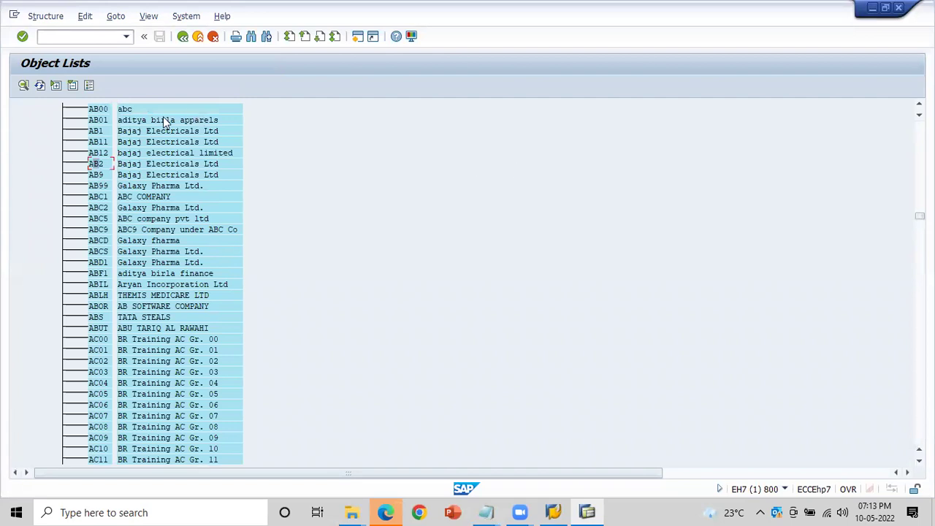
double_click(96, 132)
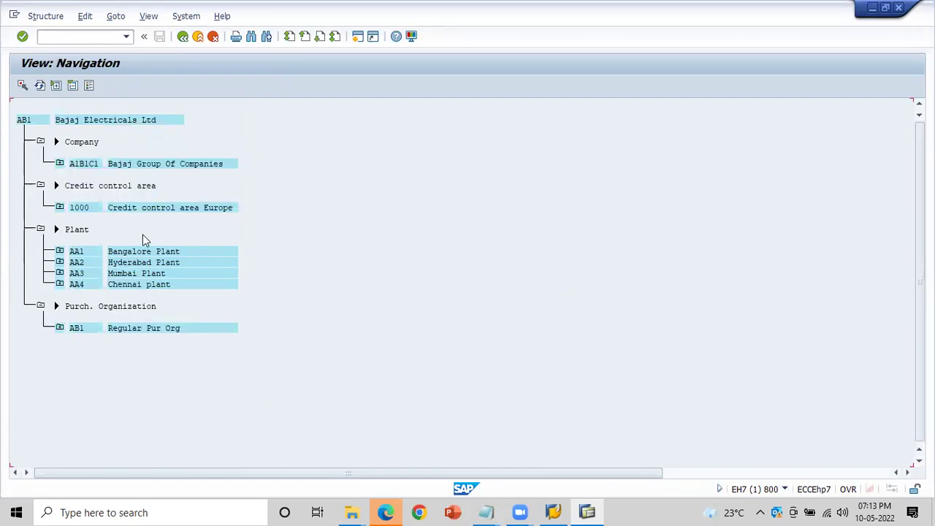
- Expand company A1B1C1, view the storage areas of the Bangalore plant AA1, and collapse that plant again
click(59, 163)
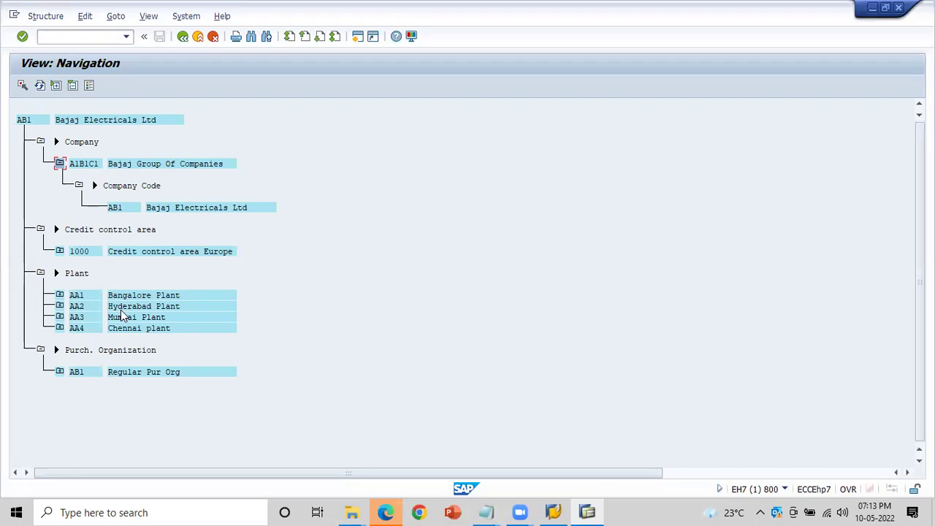
click(60, 296)
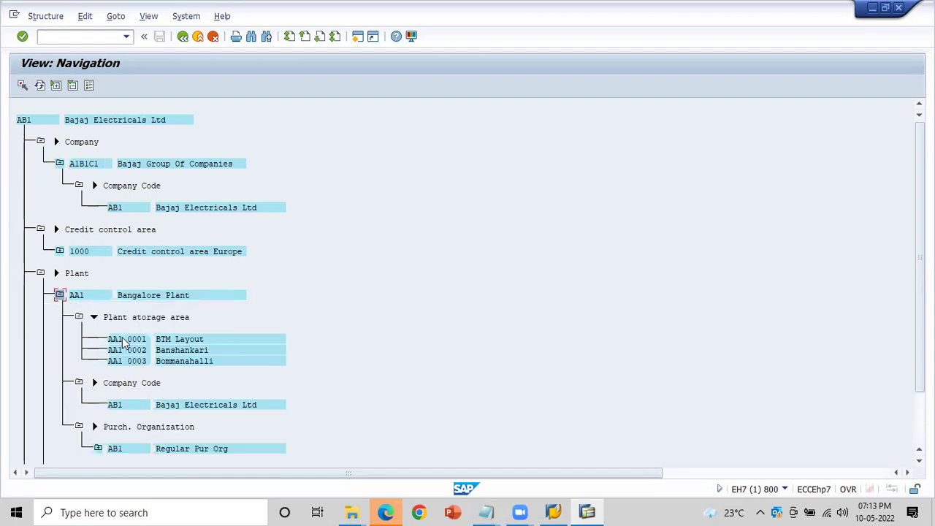
click(59, 295)
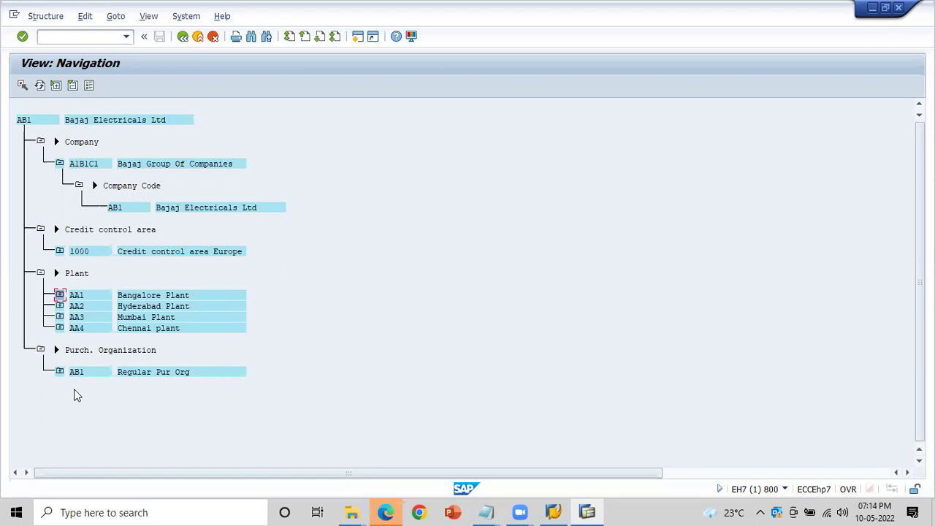
- Compare the Notepad lines from "Maintain controlling area" to "cost element" with the AB1 structure in SAP, ending in Notepad
key(alt+Tab)
key(alt+Tab)
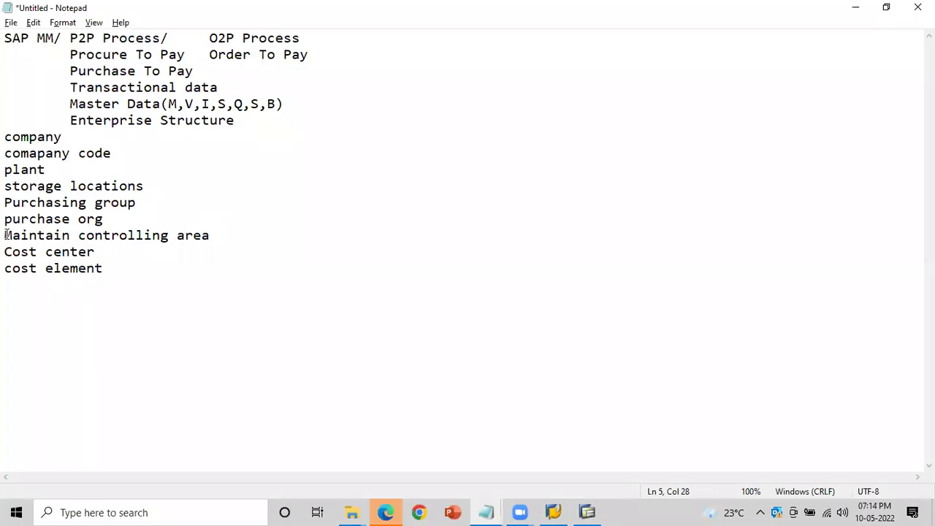
drag(6, 236, 166, 275)
click(165, 275)
key(alt+Tab)
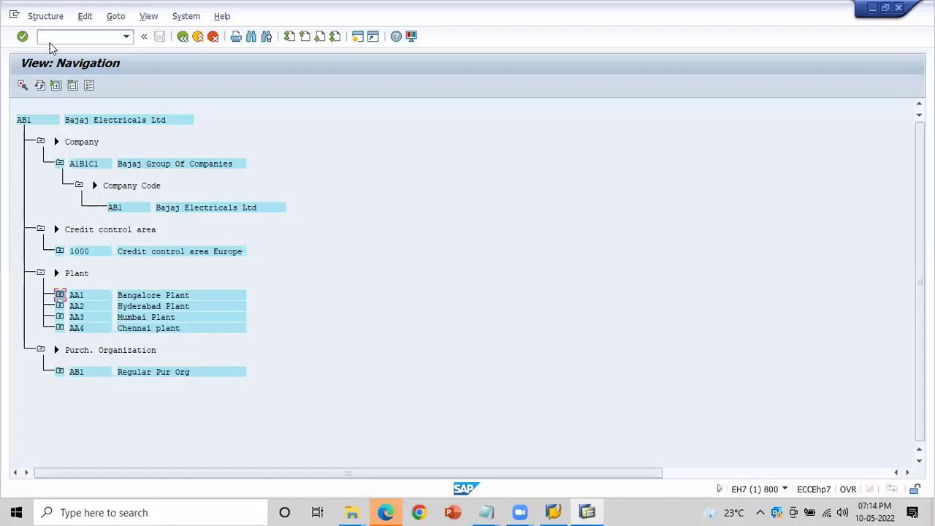
key(alt+Tab)
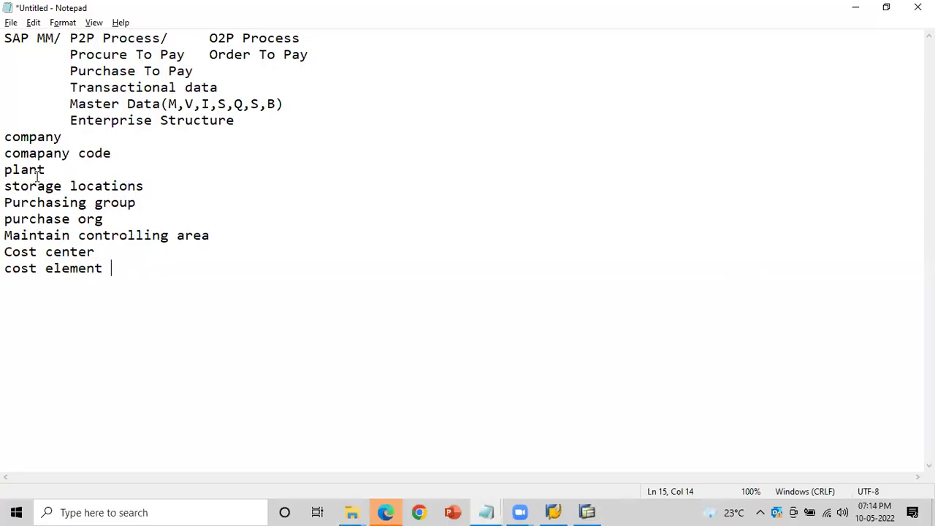
- Highlight in turn the cost center and cost element, controlling area, company and company code, and again the controlling area lines
click(7, 252)
drag(12, 253, 106, 276)
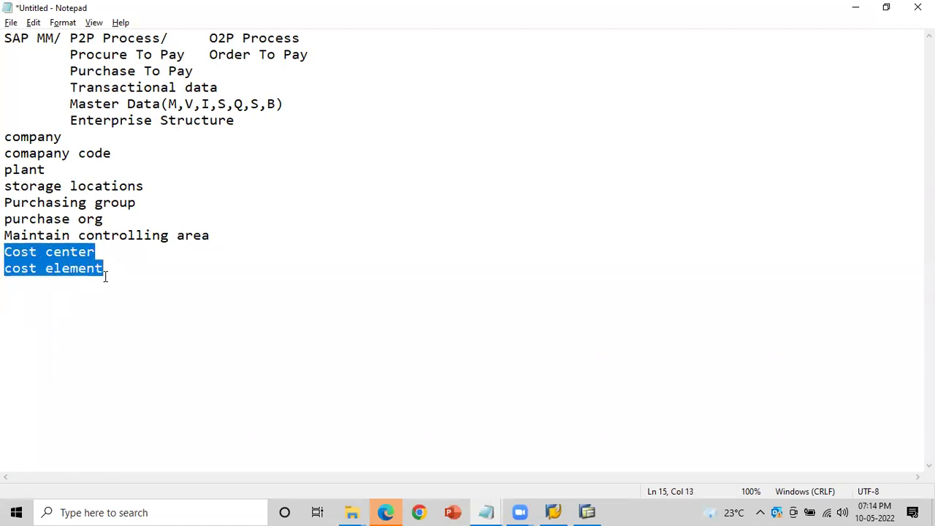
drag(4, 236, 217, 229)
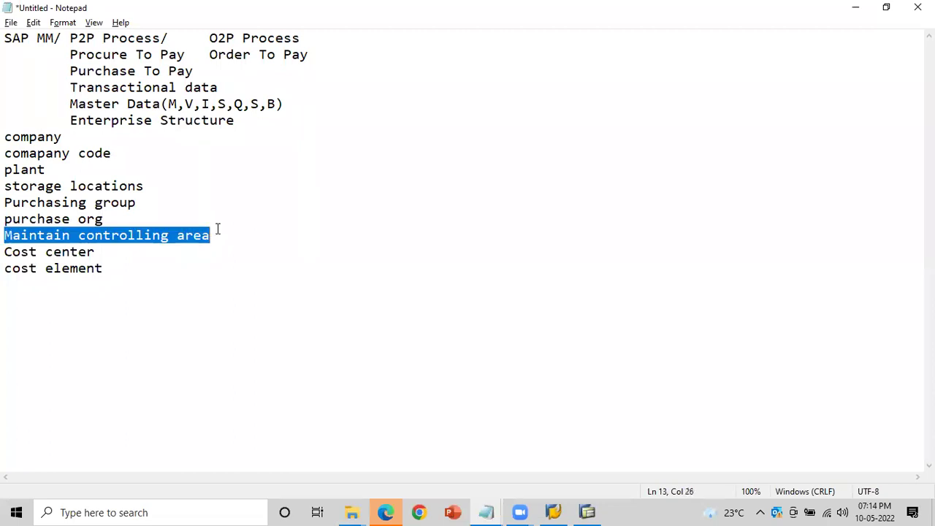
click(217, 229)
click(5, 136)
drag(6, 136, 115, 152)
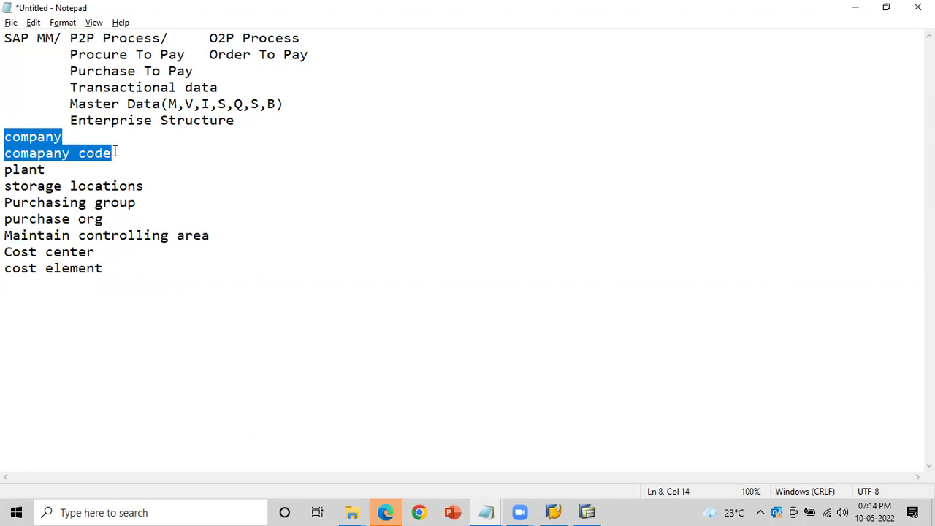
drag(6, 236, 211, 241)
click(212, 243)
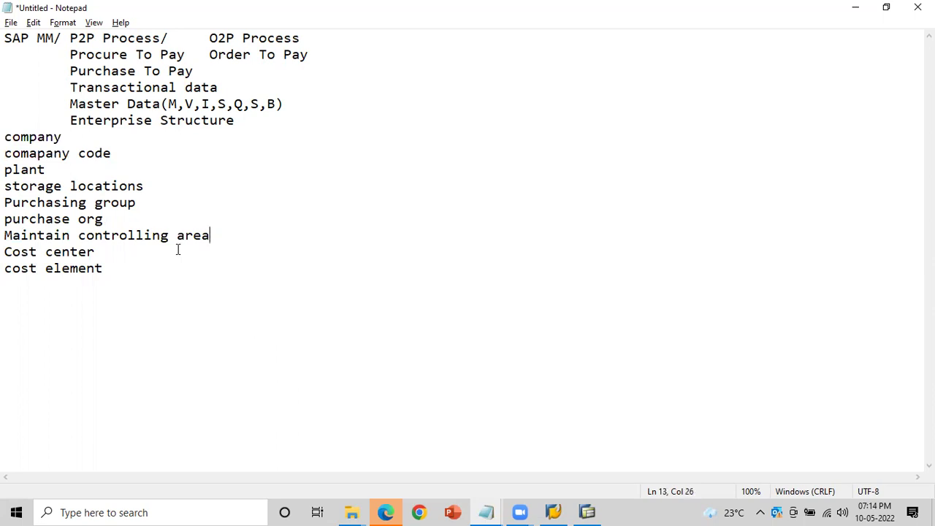
- Highlight the Notepad lines for cost center and cost element, company and company code, controlling area, cost center, and controlling area again
drag(5, 251, 119, 263)
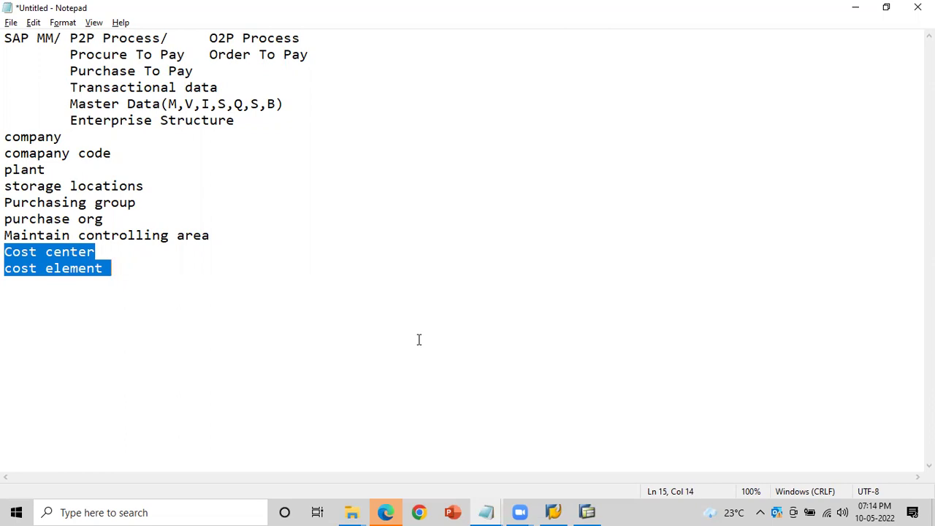
drag(6, 137, 130, 150)
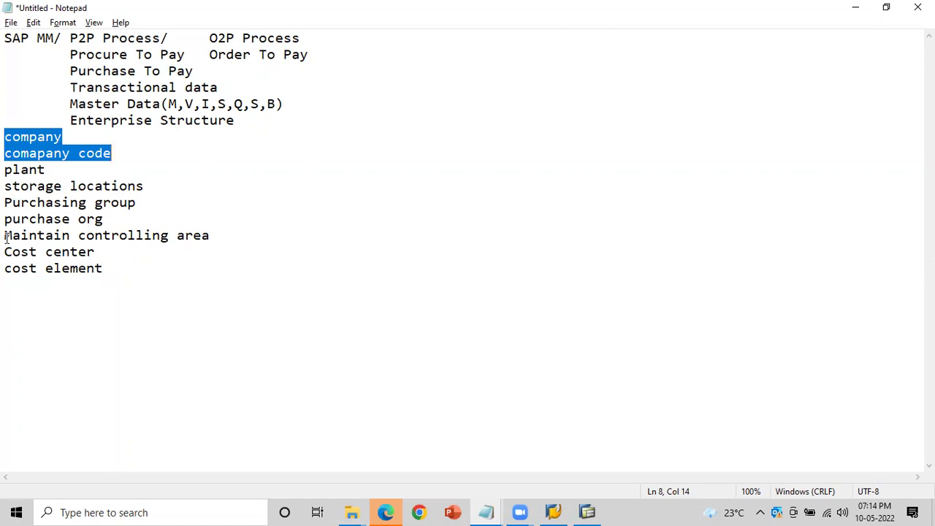
drag(6, 236, 246, 234)
click(245, 234)
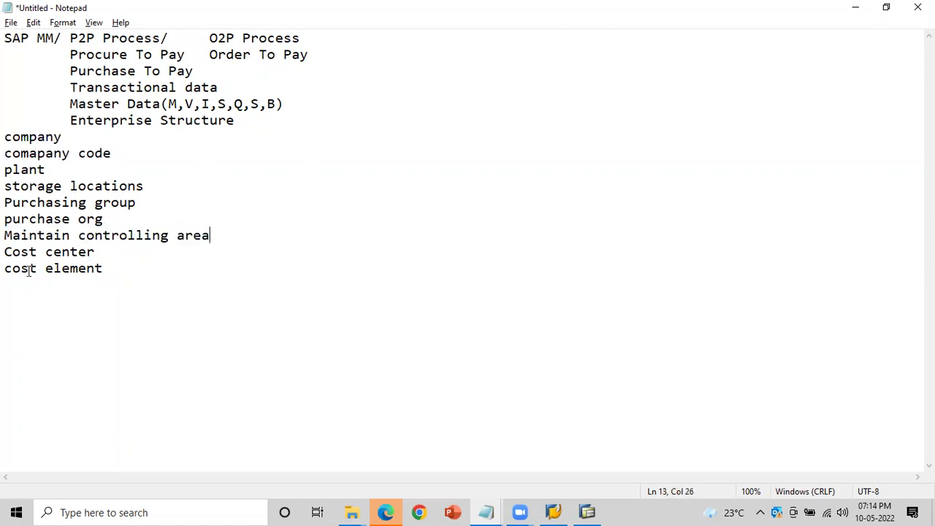
drag(6, 252, 102, 253)
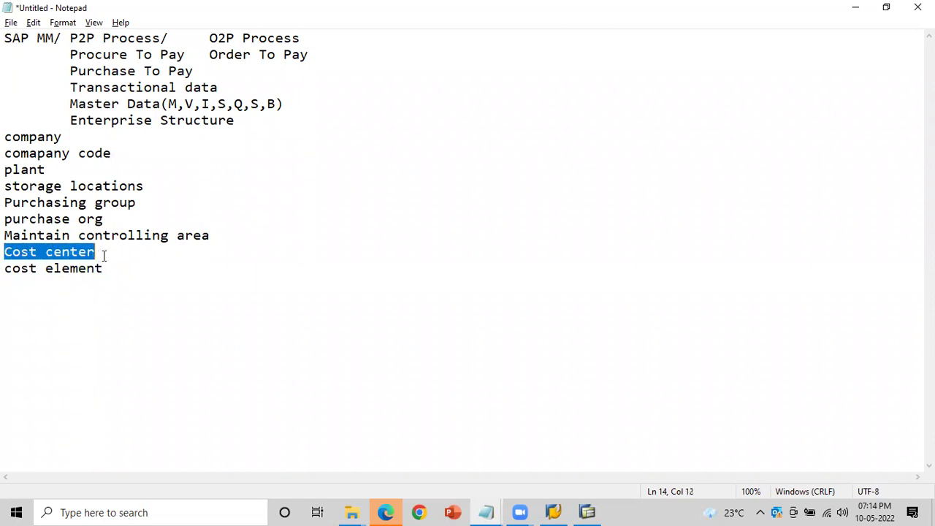
click(5, 232)
drag(5, 233, 243, 234)
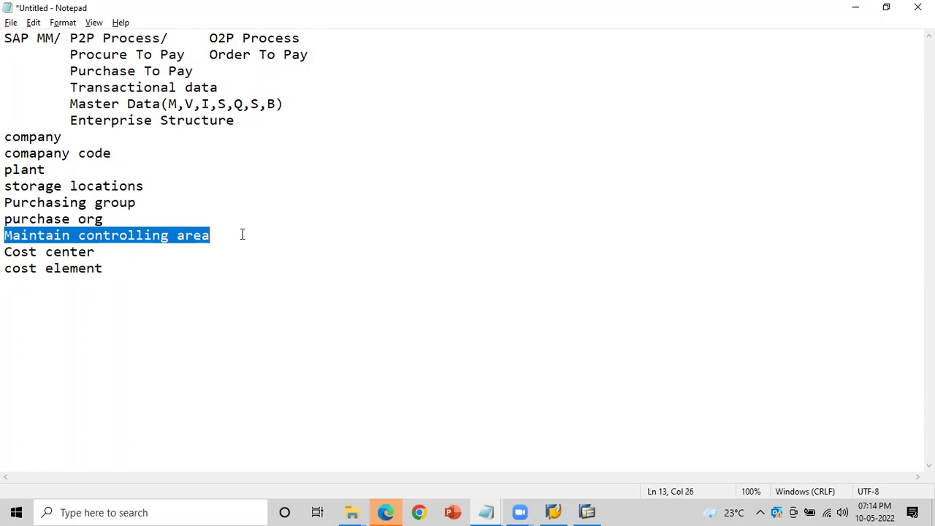
click(243, 234)
- Switch to SAP, start transaction SPRO in a new session and display the SAP Reference IMG
key(alt+Tab)
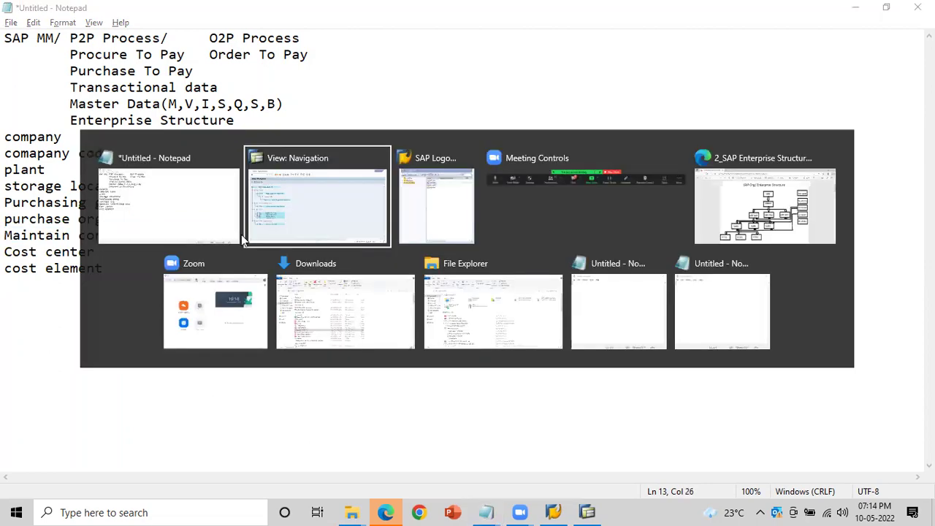
text(/o)
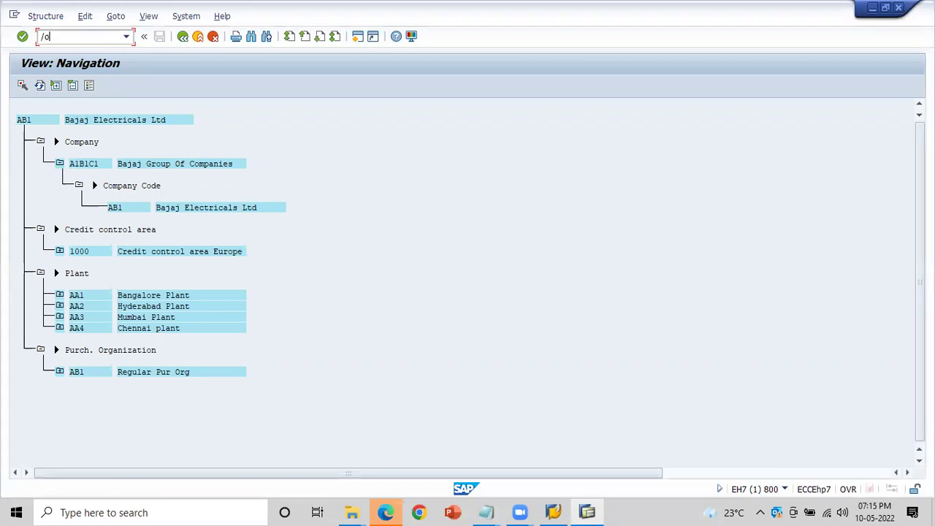
text(spro)
key(Return)
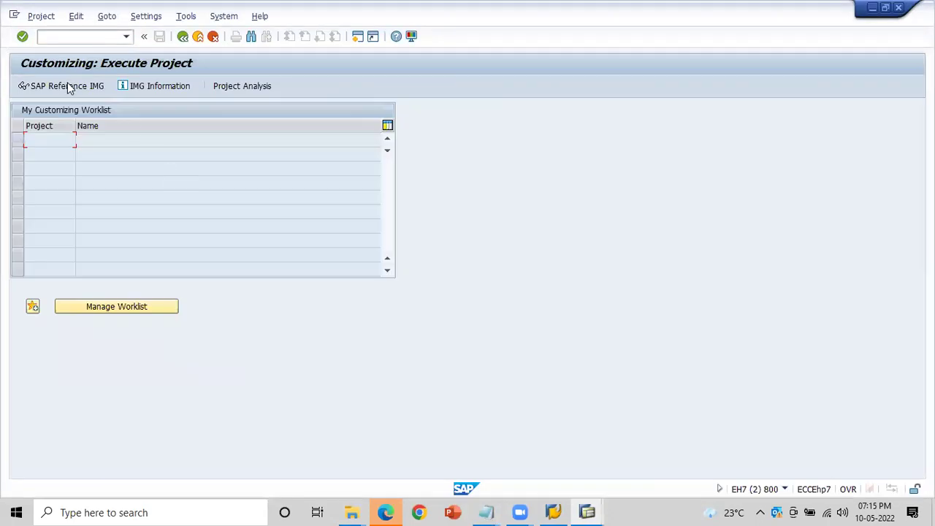
click(67, 83)
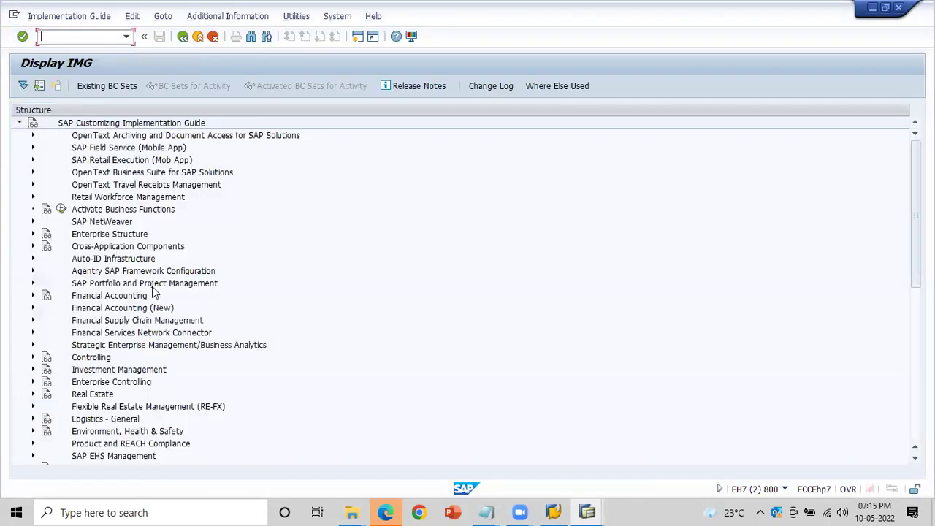
- Under Controlling > General Controlling > Organization, view the activities of Maintain Controlling Area and close the list
click(33, 358)
click(47, 370)
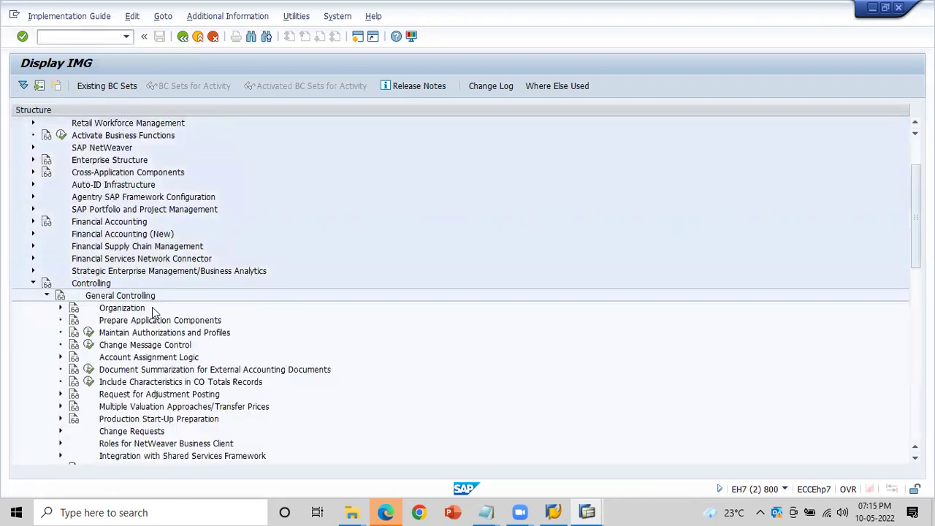
click(60, 308)
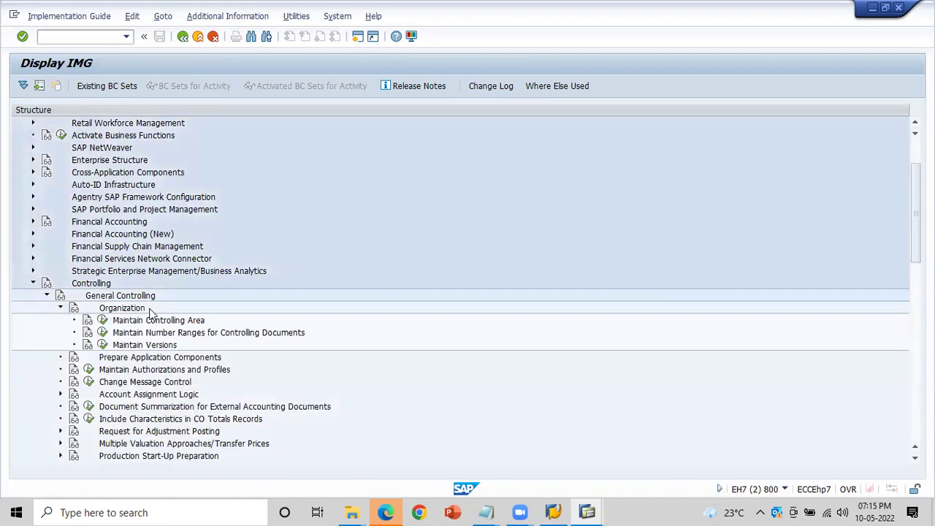
click(103, 323)
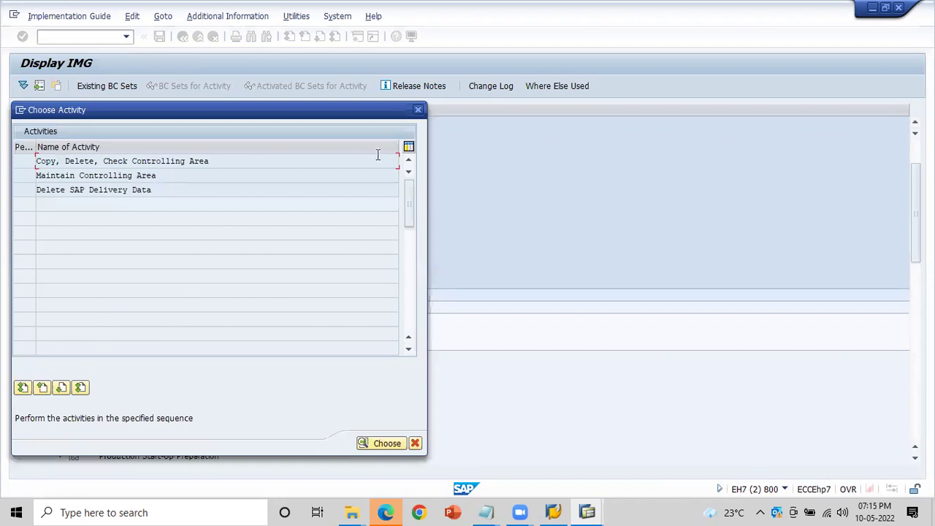
click(416, 111)
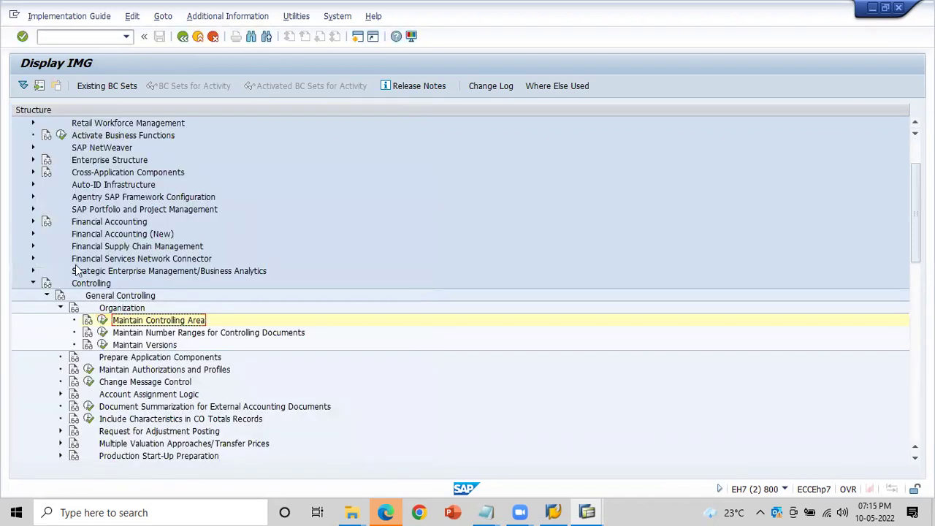
- View the Definition areas under Enterprise Structure in the IMG and collapse Enterprise Structure again
click(94, 165)
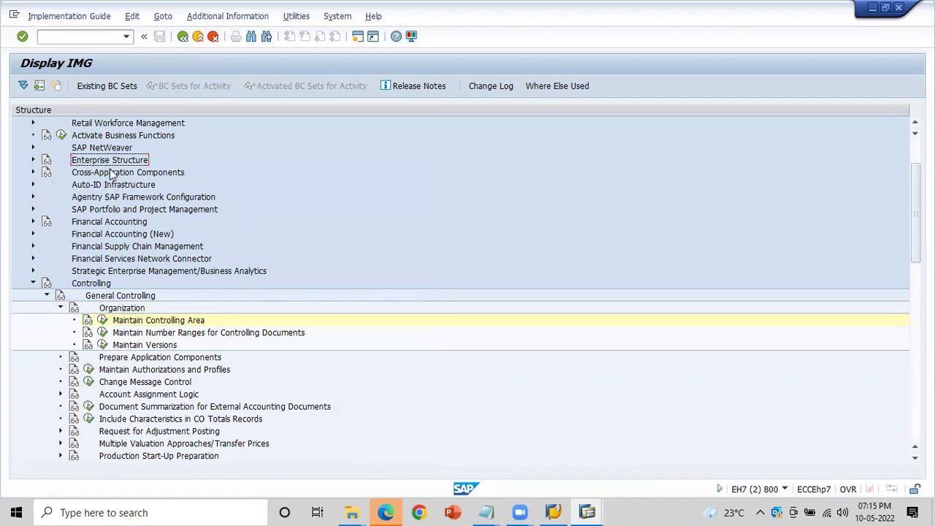
click(32, 159)
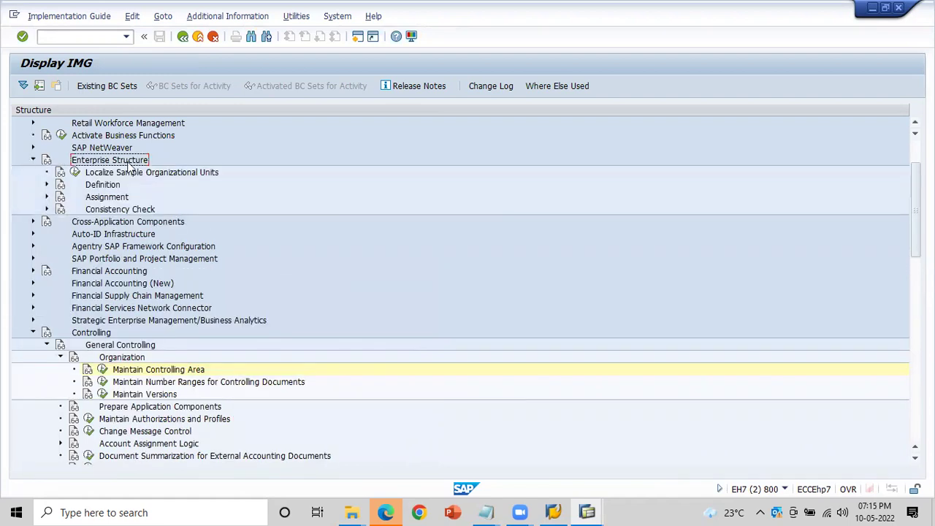
click(47, 185)
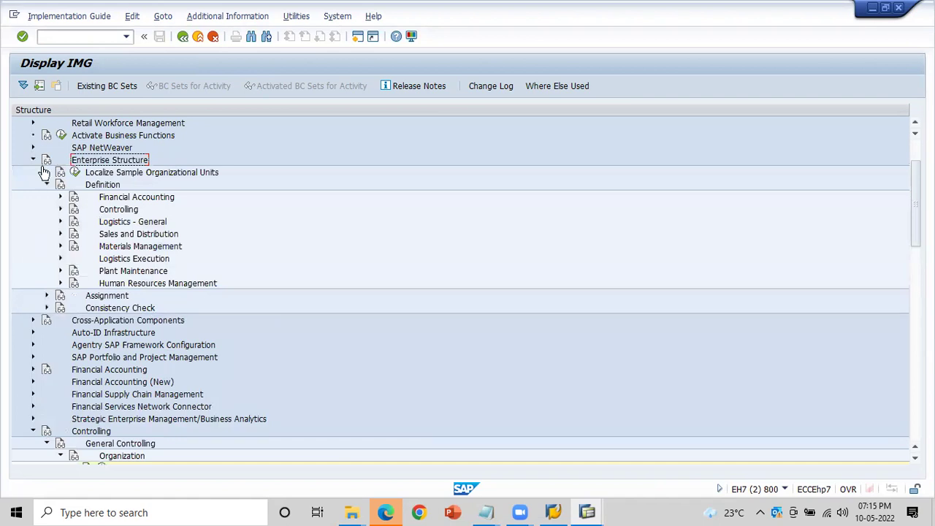
click(32, 161)
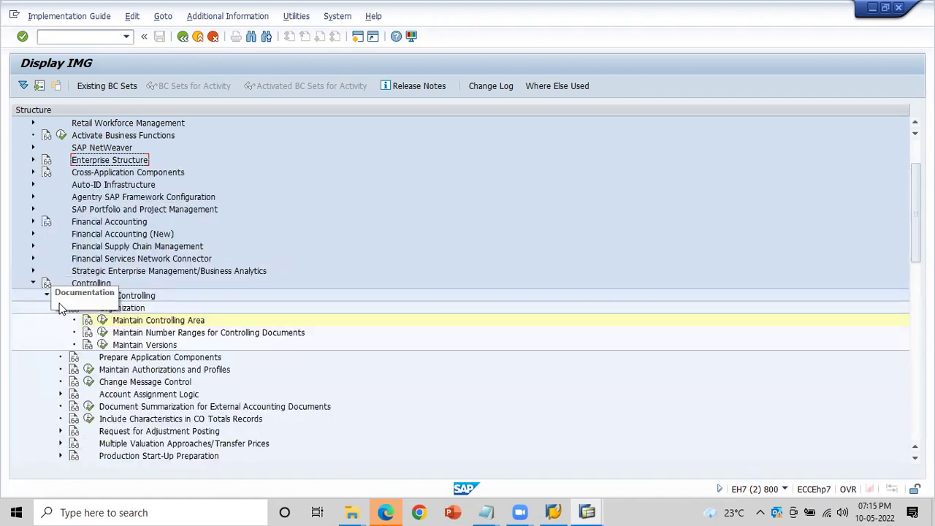
- Collapse General Controlling and expand Cost Center Accounting > Master Data > Cost Centers in the IMG
click(46, 295)
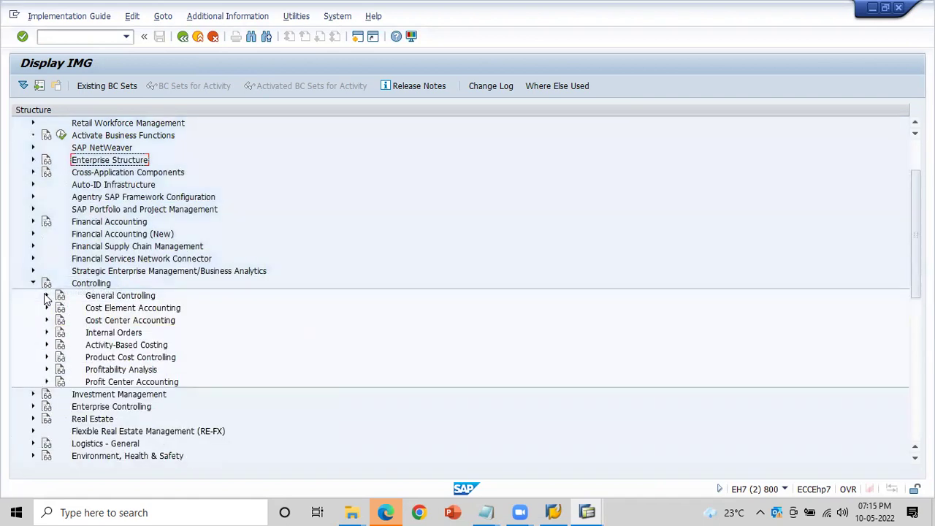
click(121, 322)
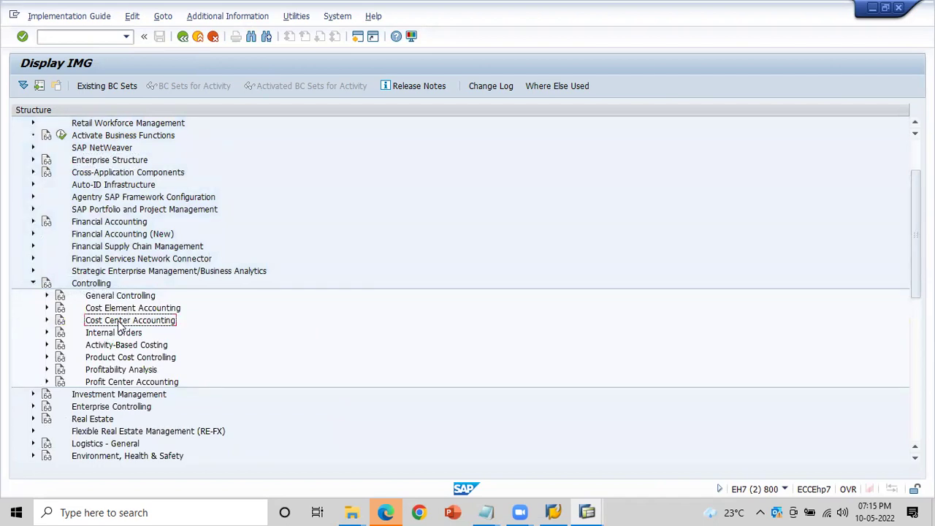
click(47, 321)
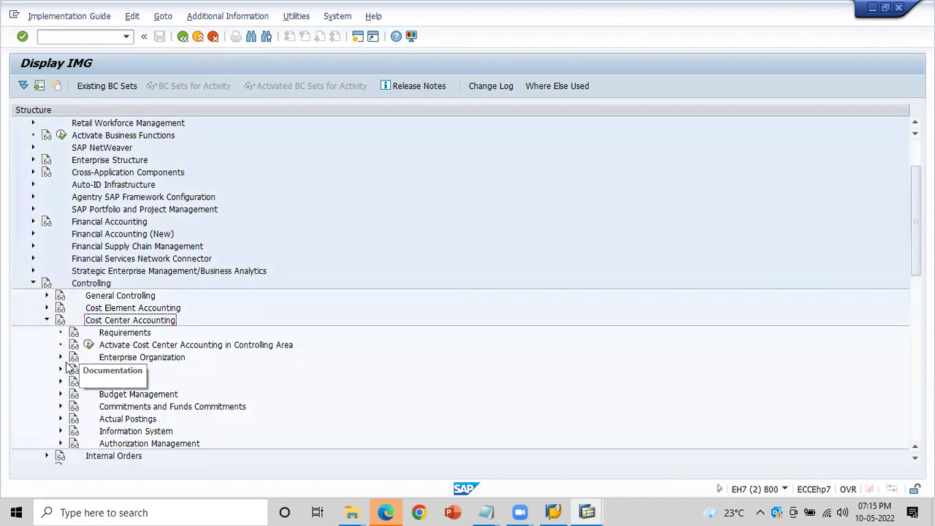
click(60, 369)
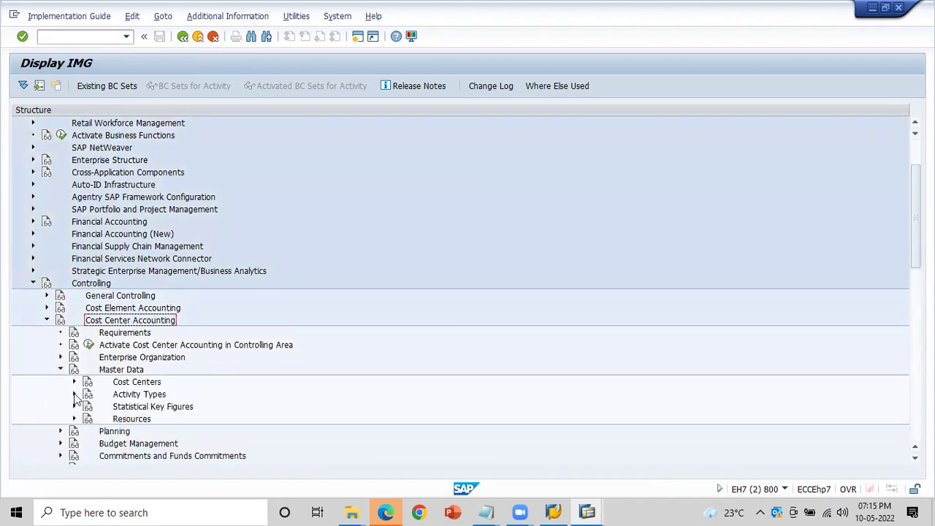
click(74, 381)
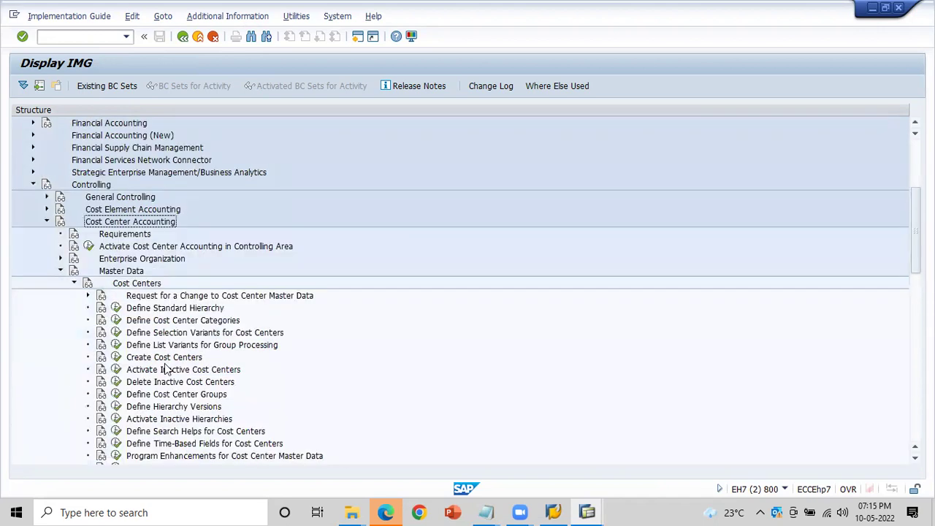
- Open the Create cost center activity to view its initial screen, and cancel out to the IMG without setting a controlling area
click(139, 358)
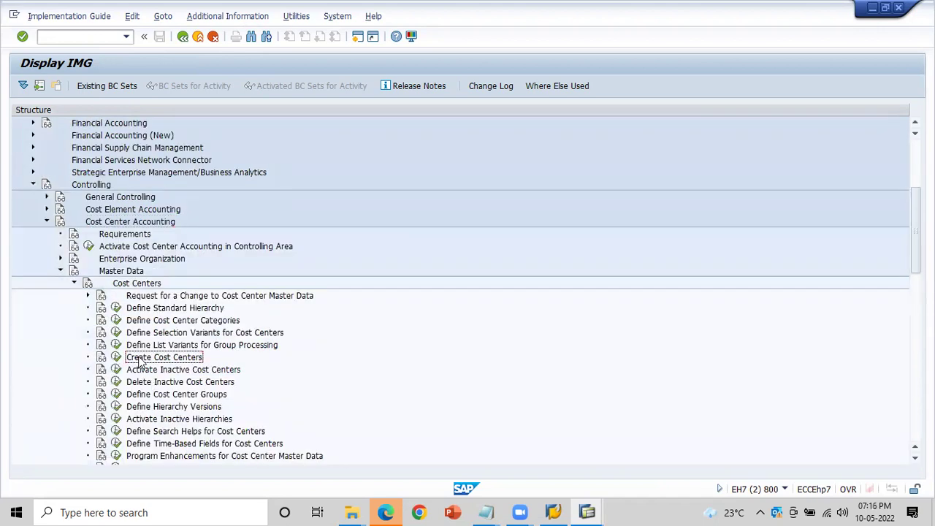
click(115, 357)
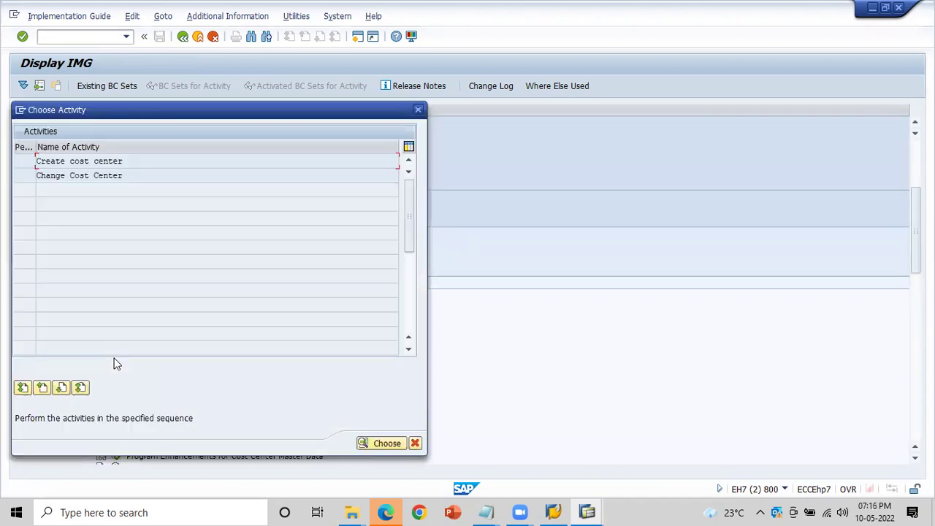
double_click(85, 162)
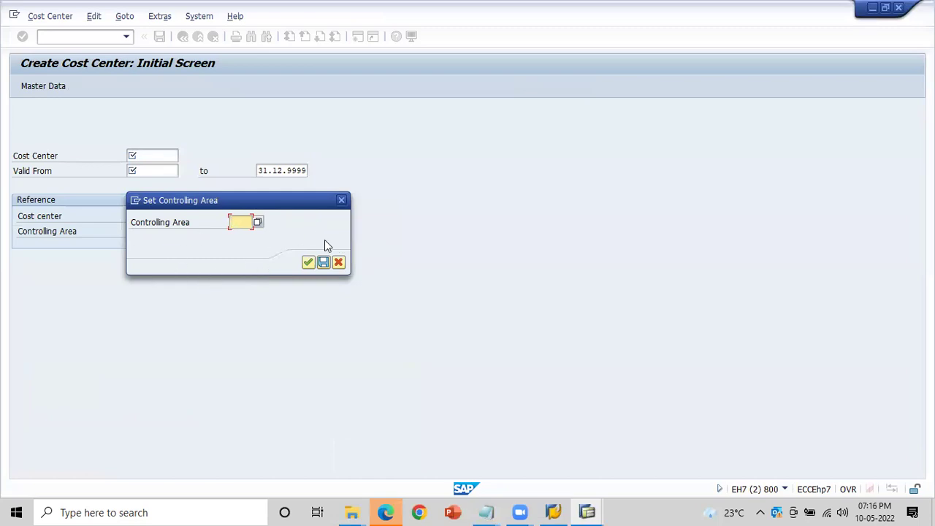
click(342, 263)
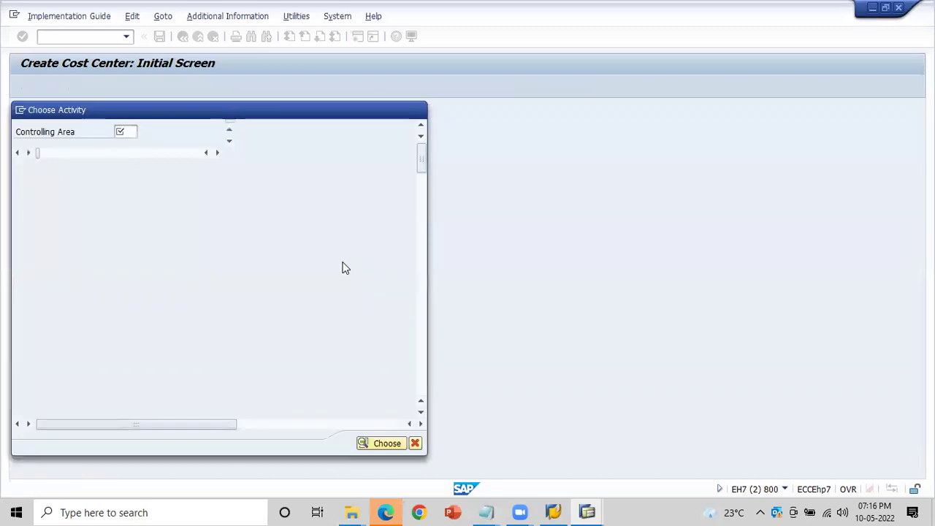
click(419, 110)
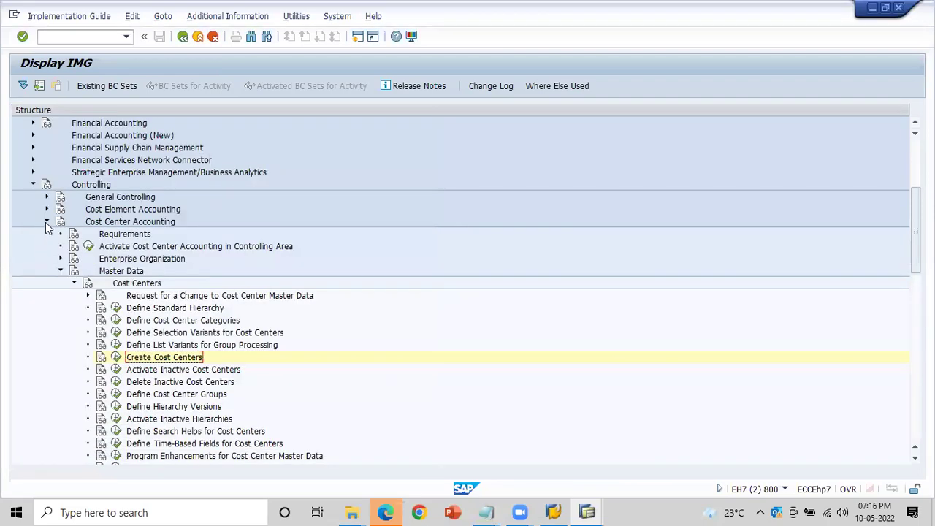
- Collapse the main Controlling node and expand Controlling under Enterprise Structure > Definition
click(33, 184)
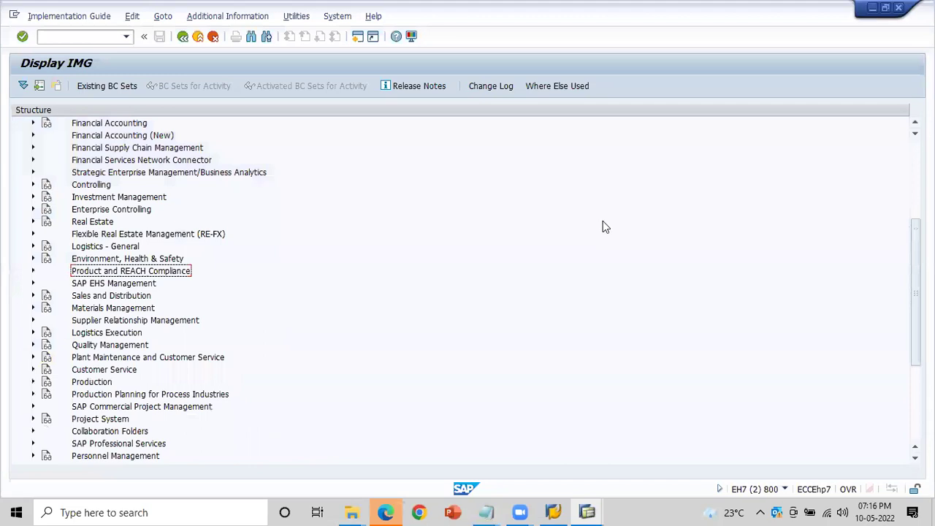
scroll(467, 288, up, 3)
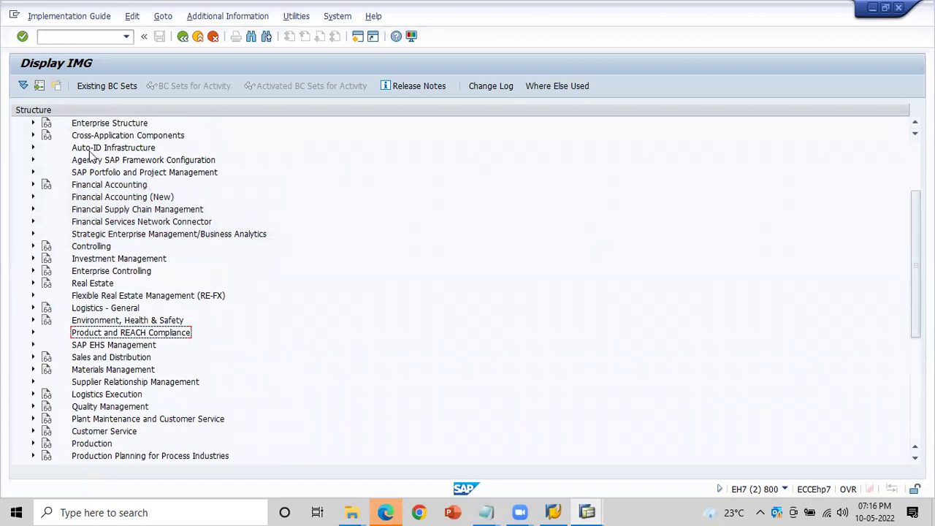
click(33, 124)
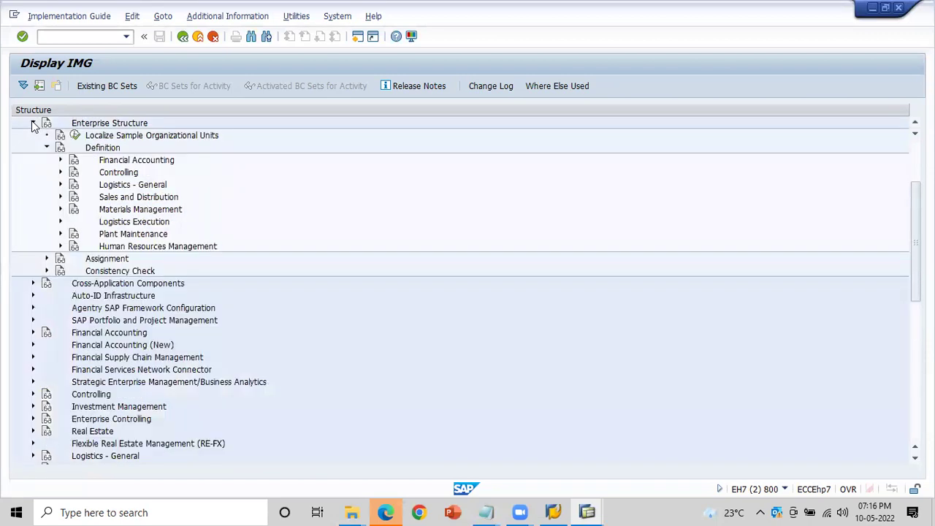
click(112, 173)
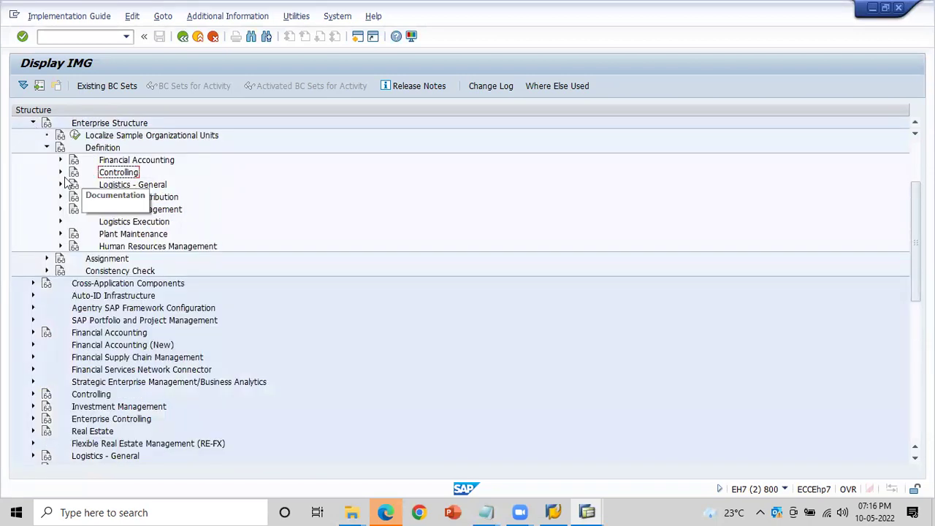
click(61, 172)
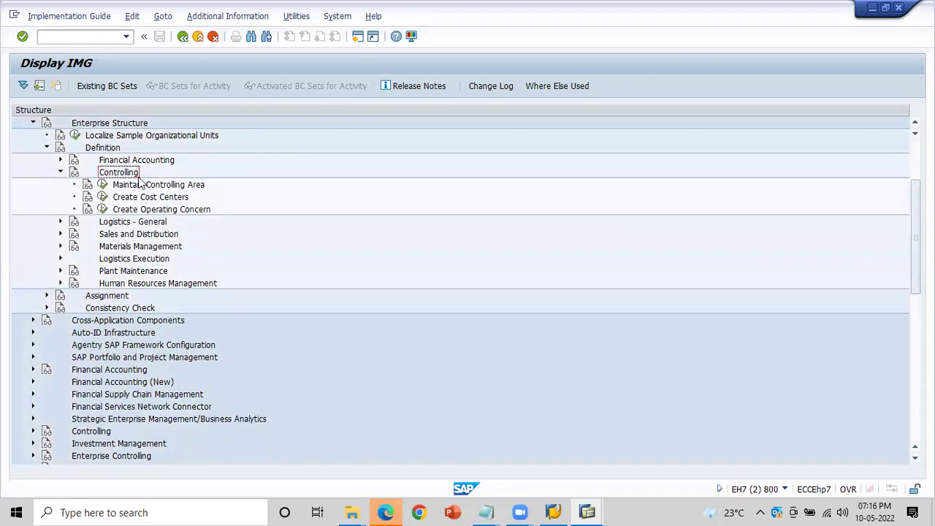
- Run the Maintain Controlling Area activity and open a blank new controlling area entry
click(103, 185)
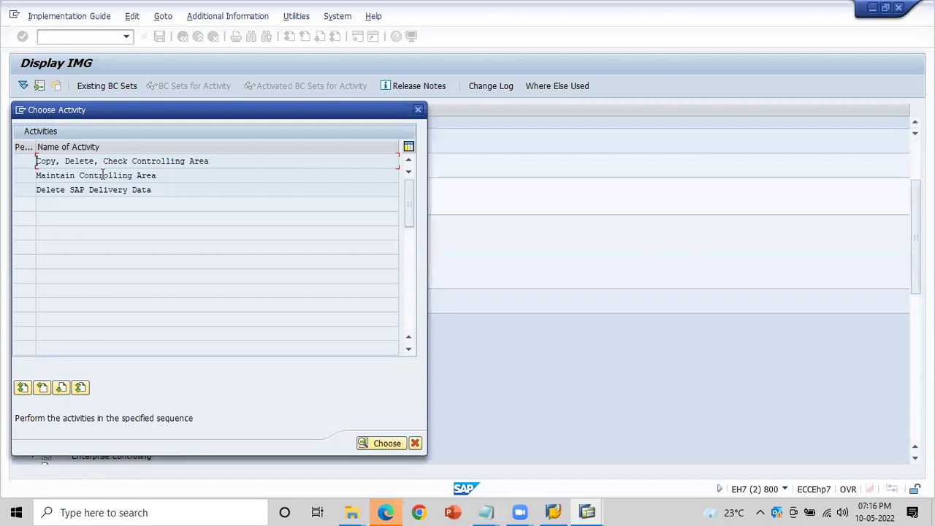
double_click(103, 176)
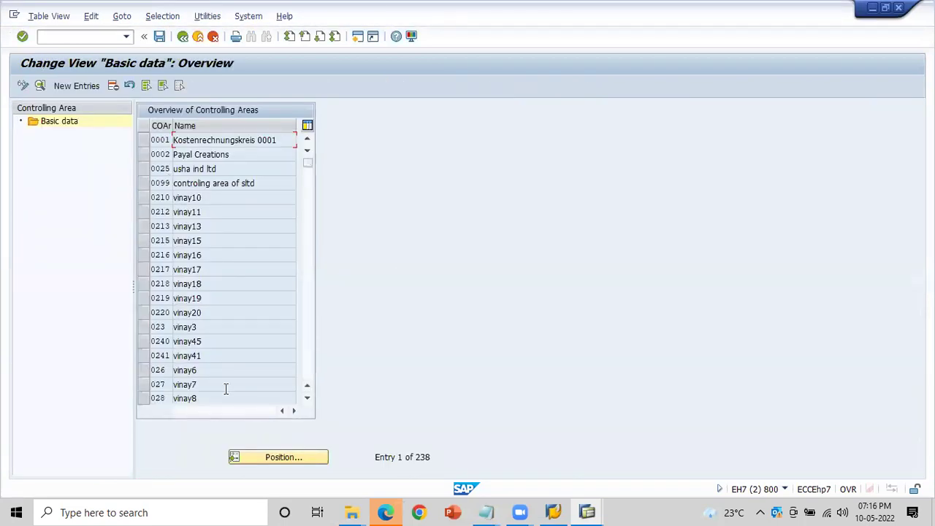
click(78, 85)
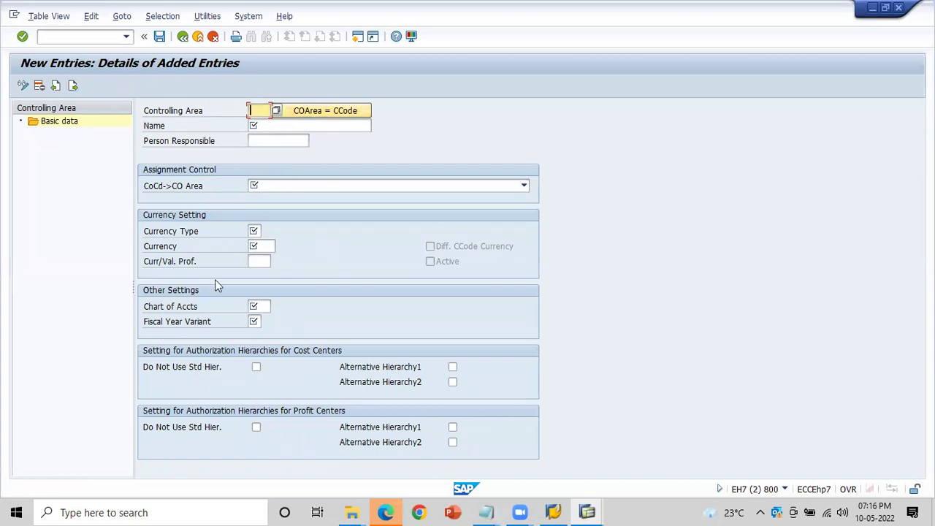
- Fill the new controlling area entry from company code AB1 using the COArea = CCode function
click(326, 111)
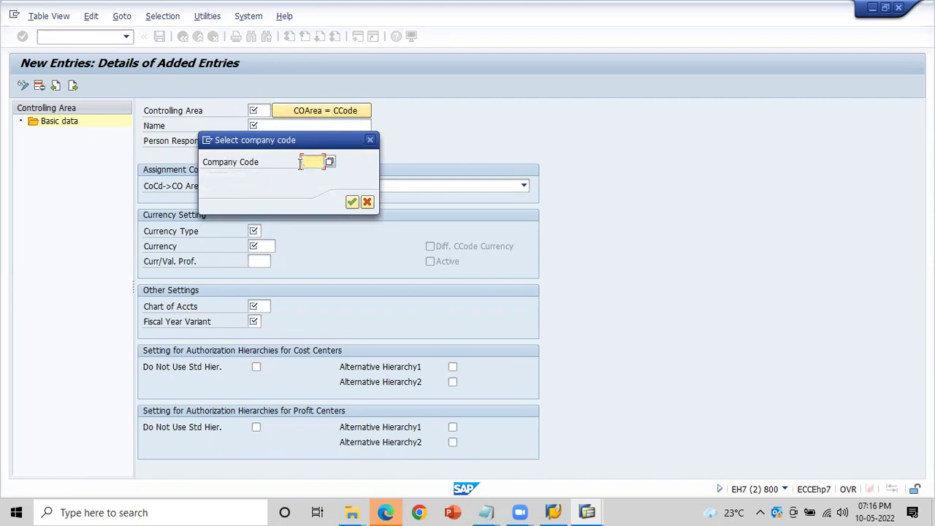
key(alt+Tab)
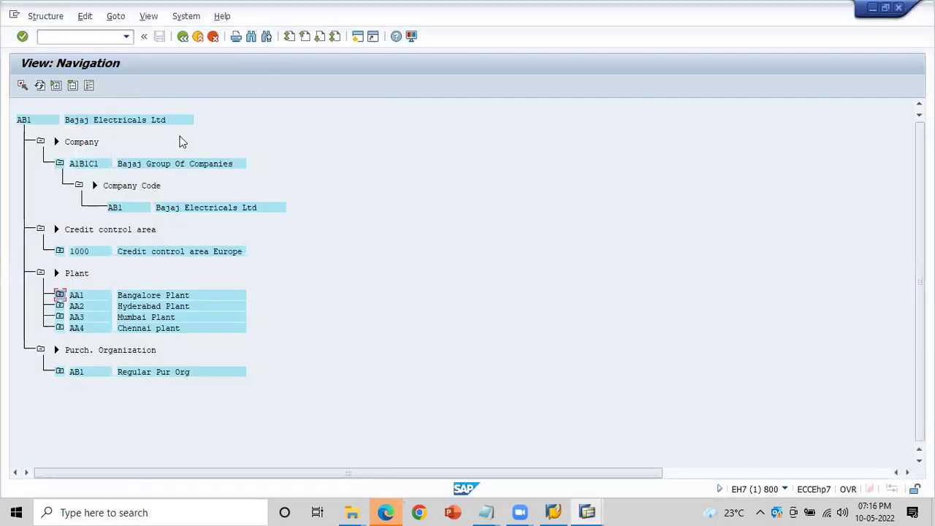
key(alt+Tab)
text(A)
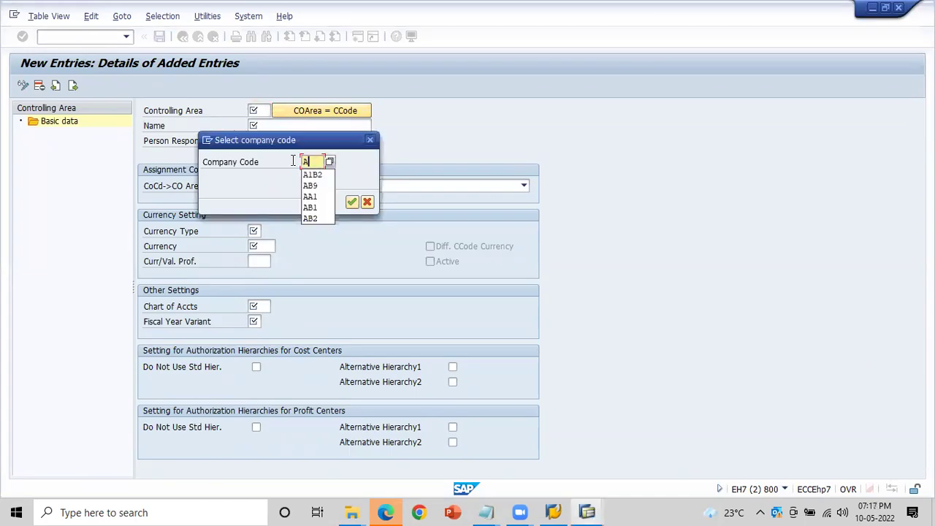
text(B1)
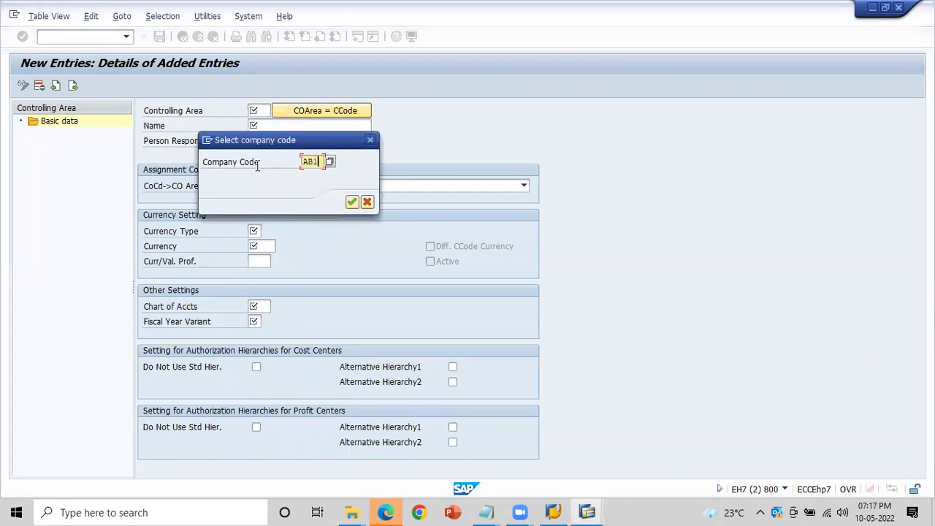
click(352, 201)
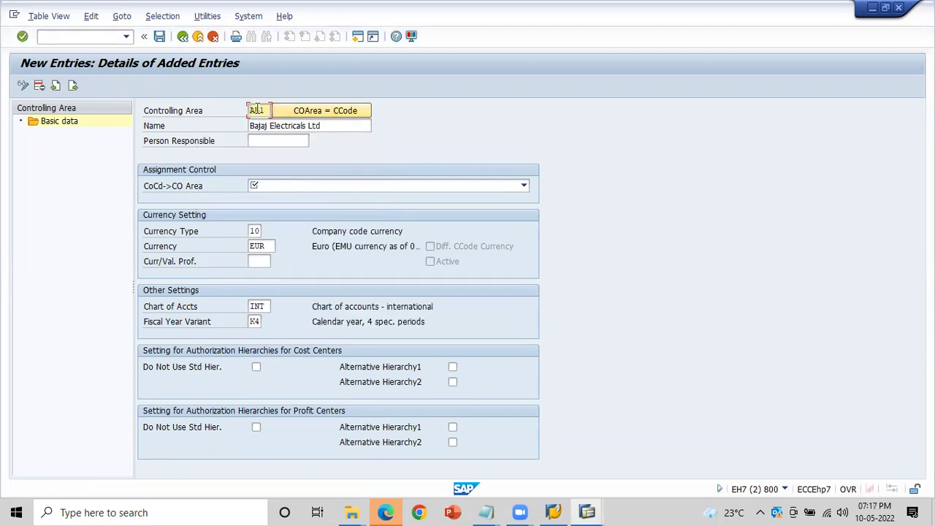
- Name the controlling area Bajaj Controlling area and set its assignment control to Controlling area same as company code
click(324, 124)
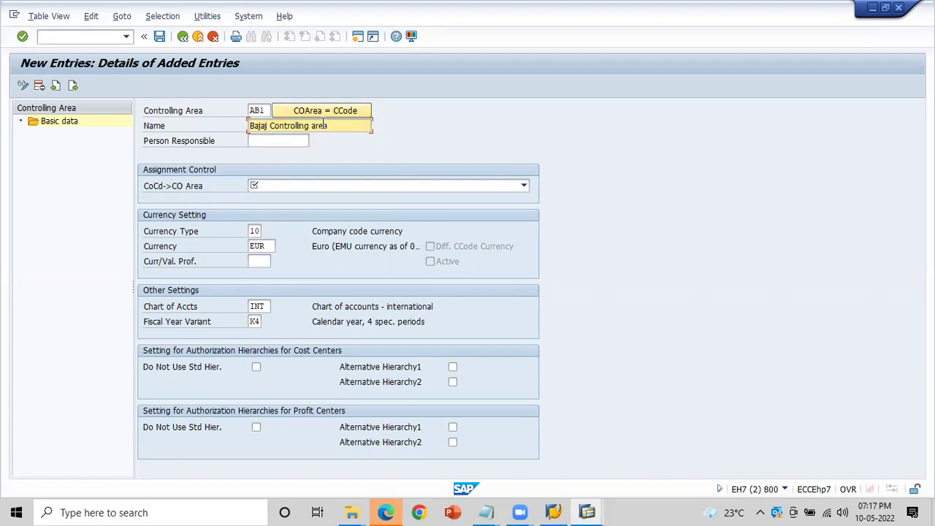
click(359, 184)
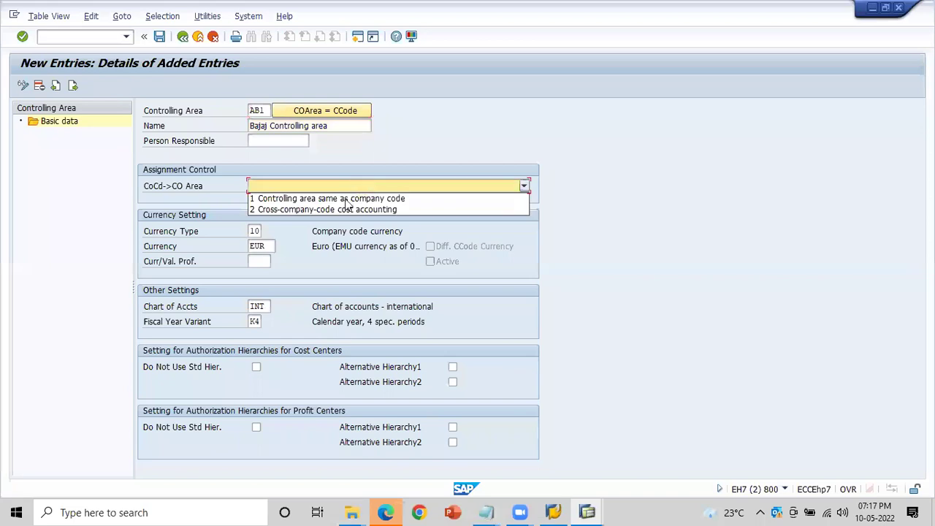
click(331, 199)
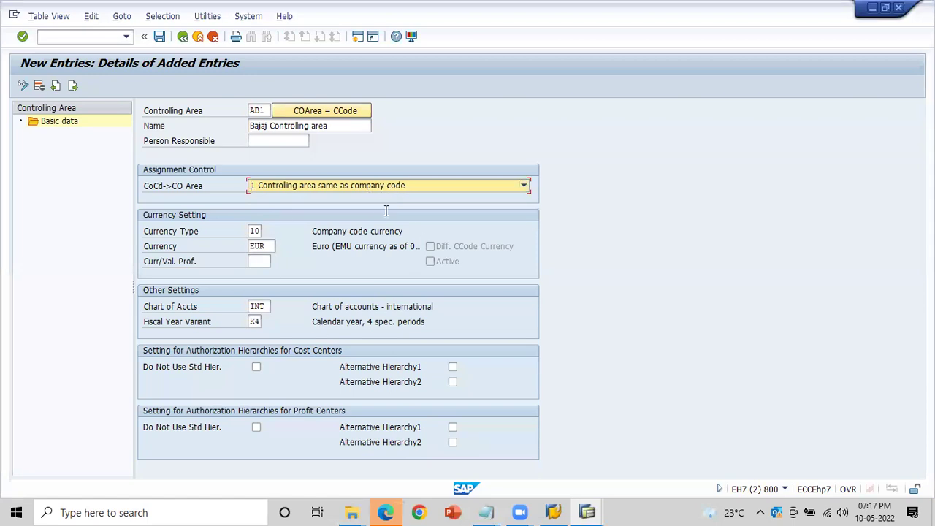
- Save the controlling area to the proposed customizing request and return to the IMG structure
click(159, 37)
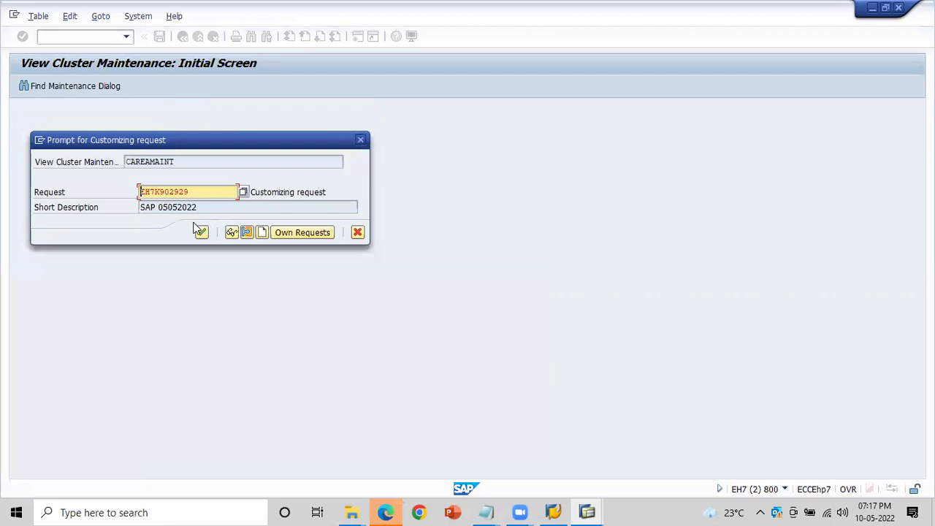
click(202, 232)
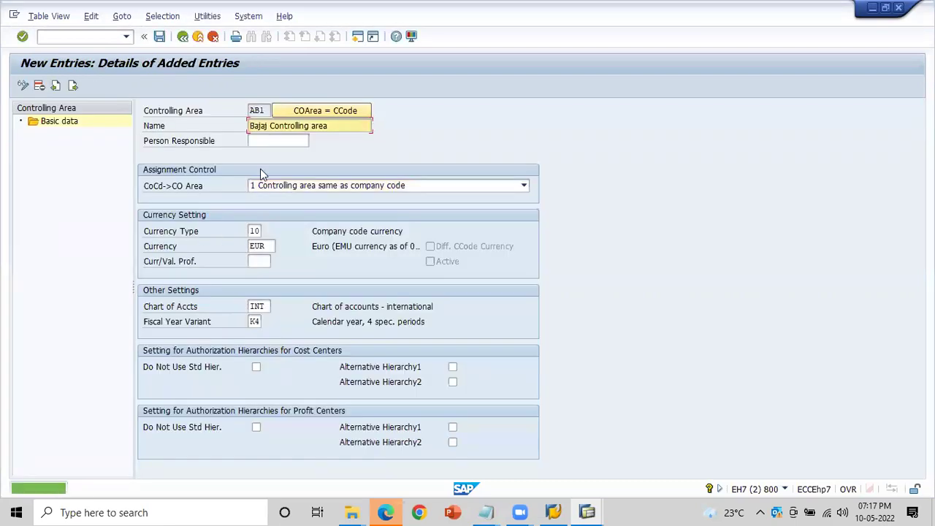
click(263, 110)
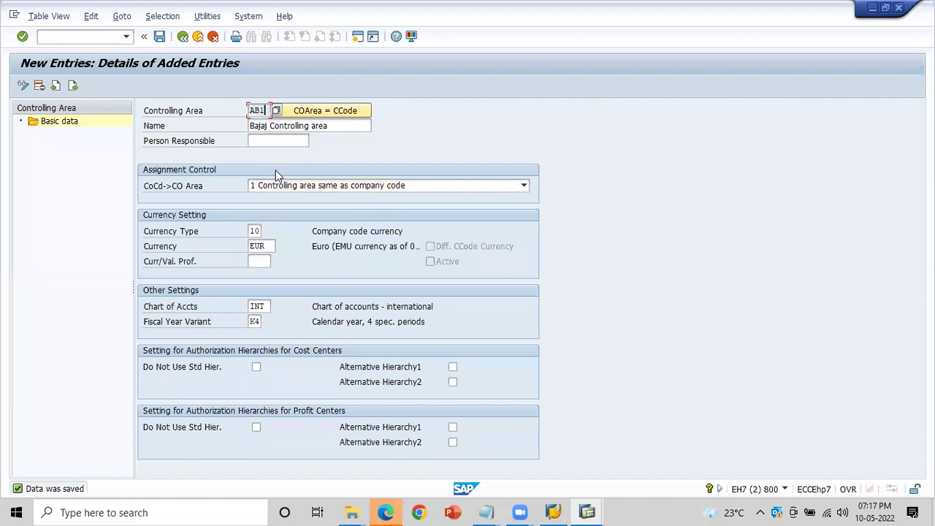
click(183, 36)
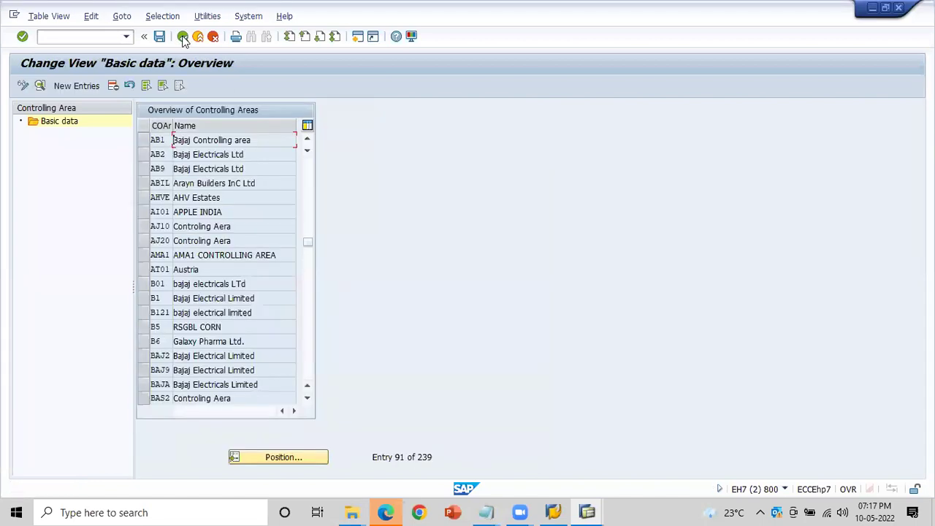
click(183, 38)
click(186, 252)
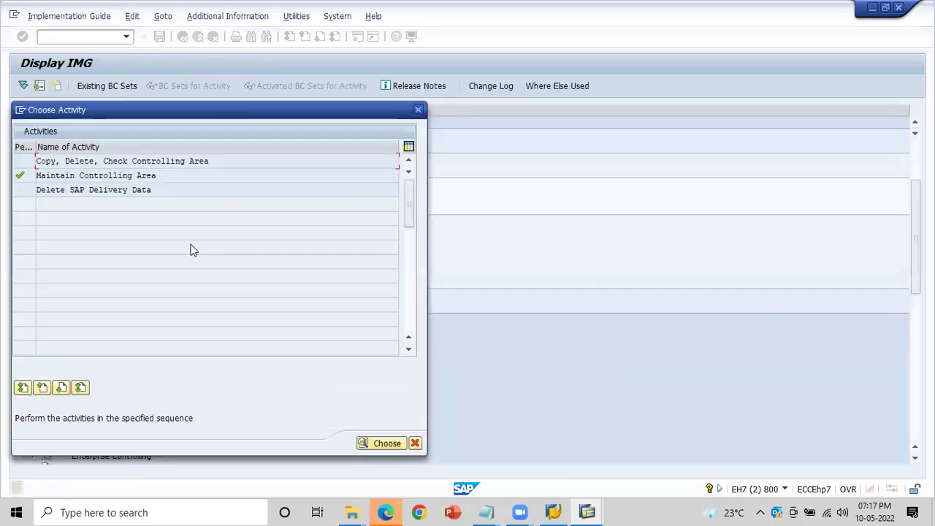
click(418, 110)
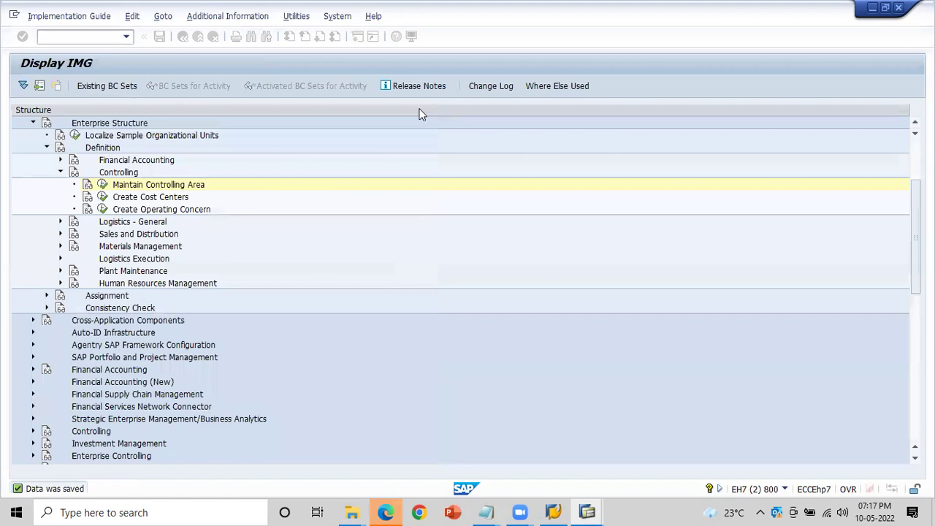
- Collapse Definition and expand Assignment > Controlling under Enterprise Structure in the IMG
click(46, 148)
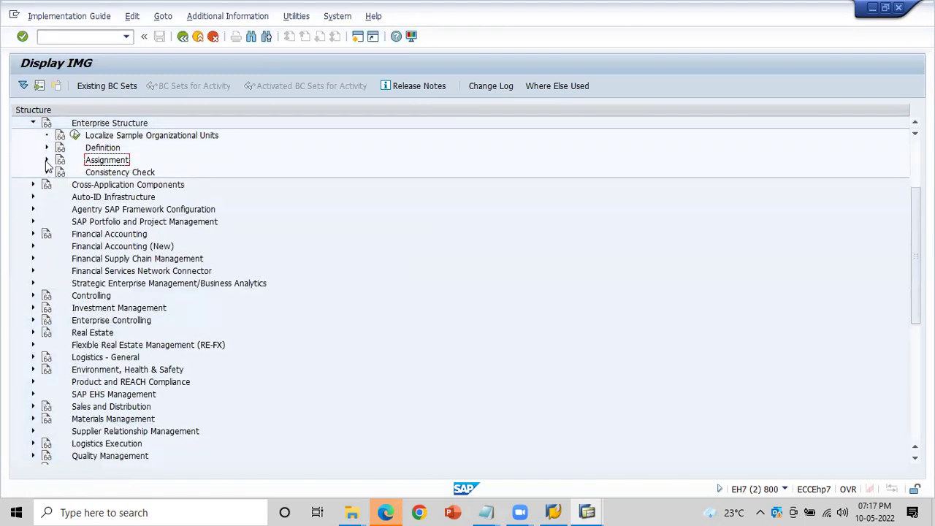
click(46, 160)
click(119, 186)
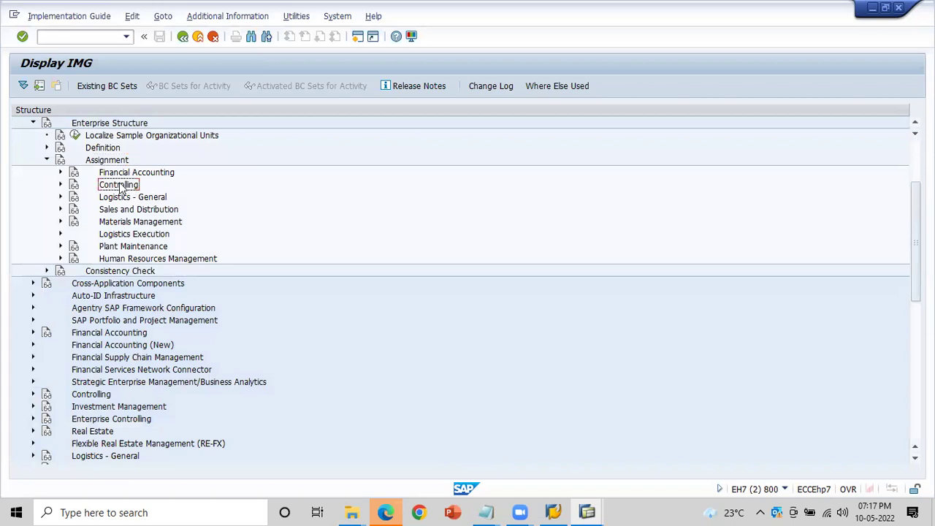
click(61, 184)
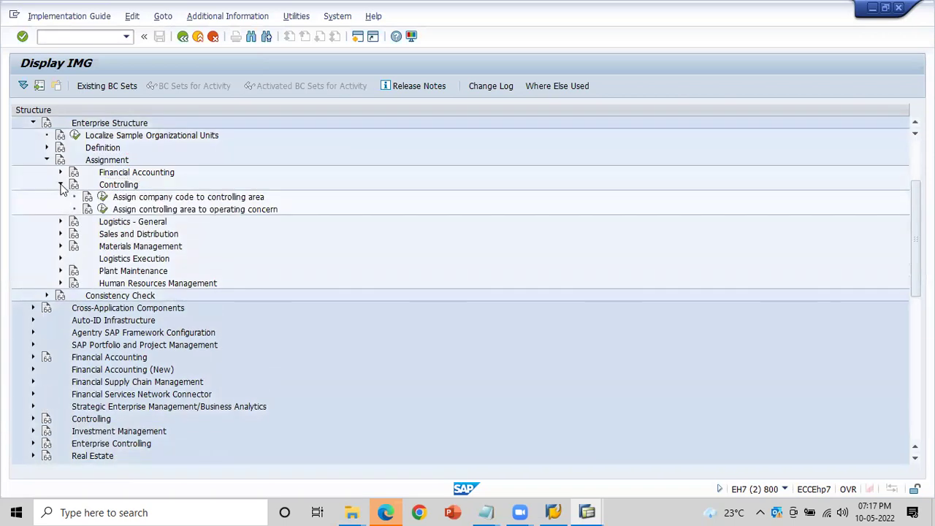
- Run the Assign company code to controlling area activity and open the company code assignment for controlling area AB1
click(145, 198)
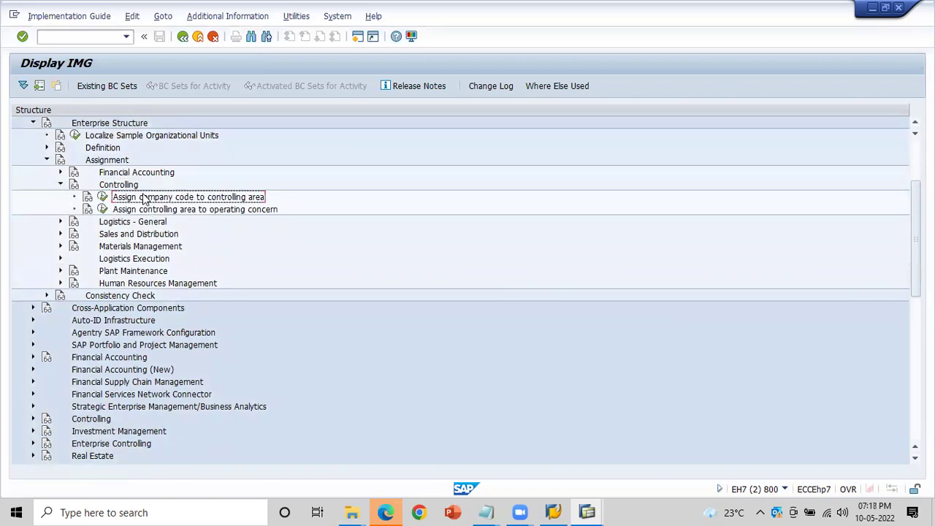
click(102, 197)
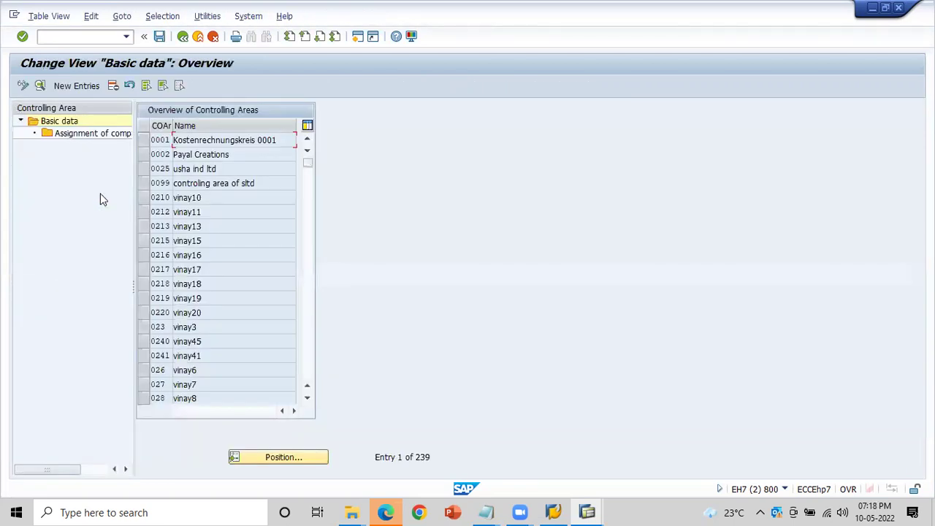
click(248, 456)
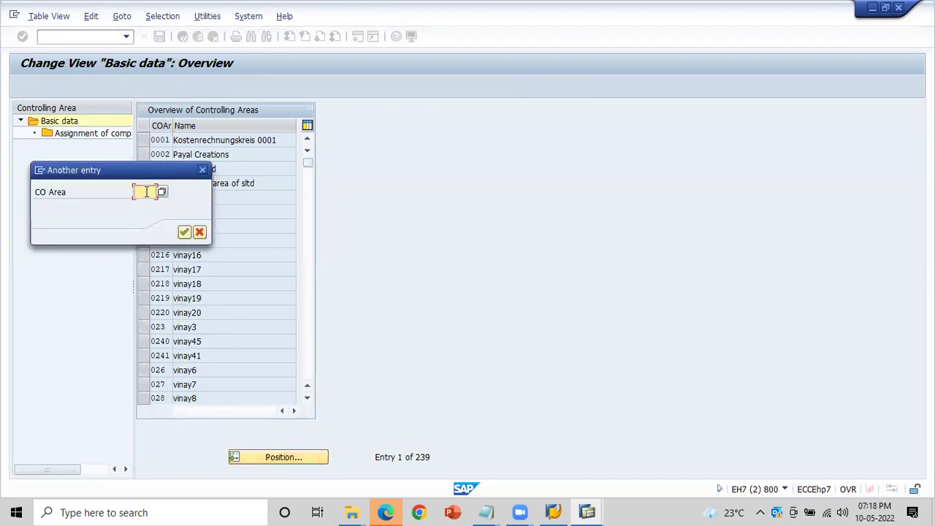
text(0001)
key(Return)
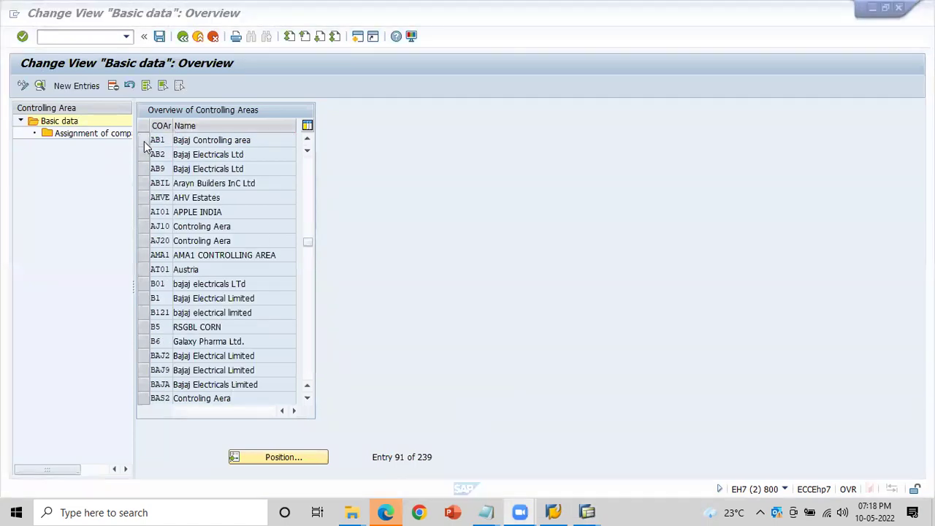
click(140, 138)
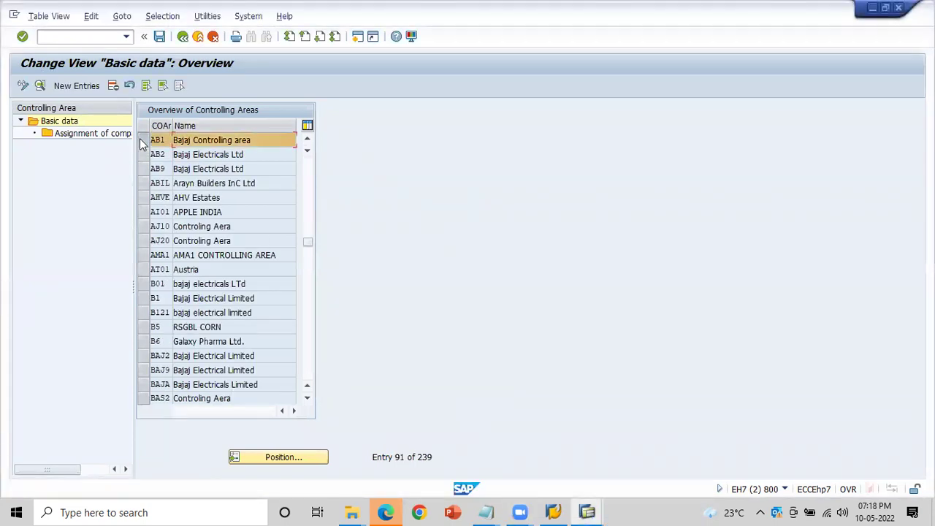
double_click(91, 134)
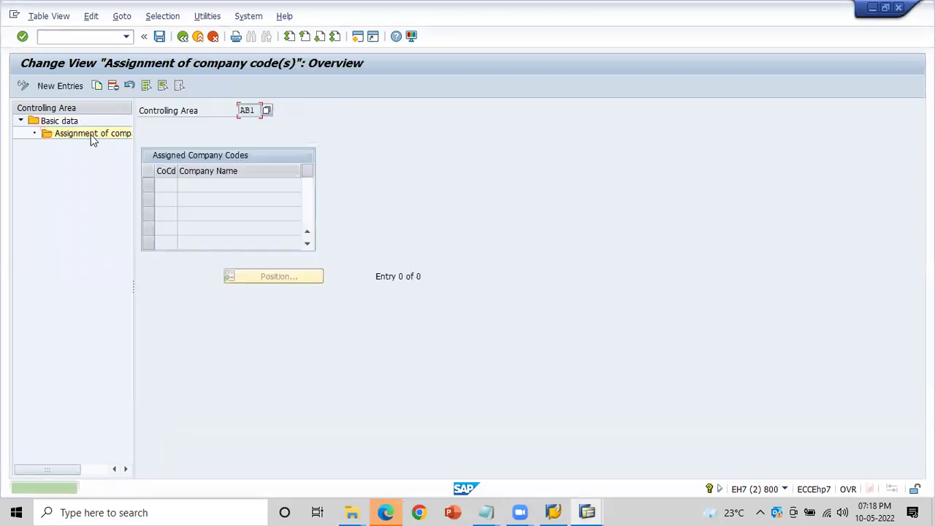
- Add company code AB1 as a new entry under controlling area AB1 and save it to the proposed customizing request
click(65, 87)
text(AB)
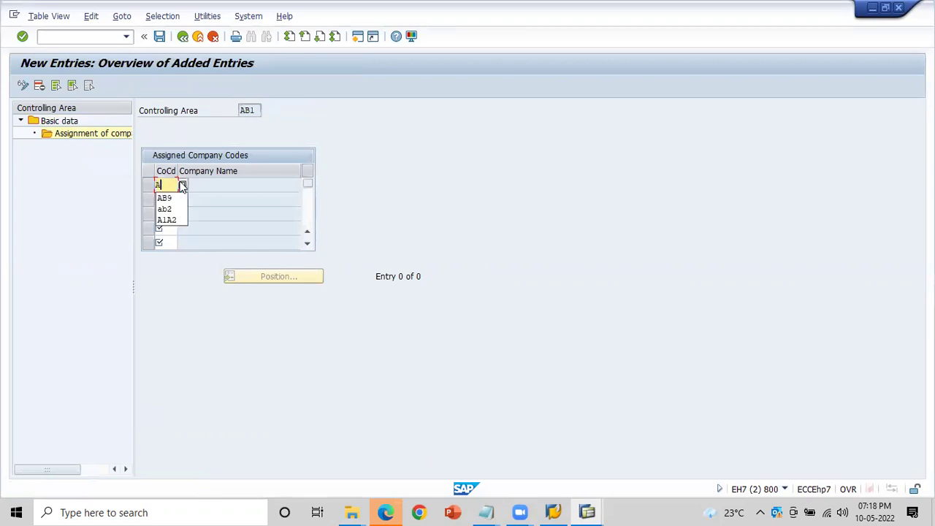
text(1)
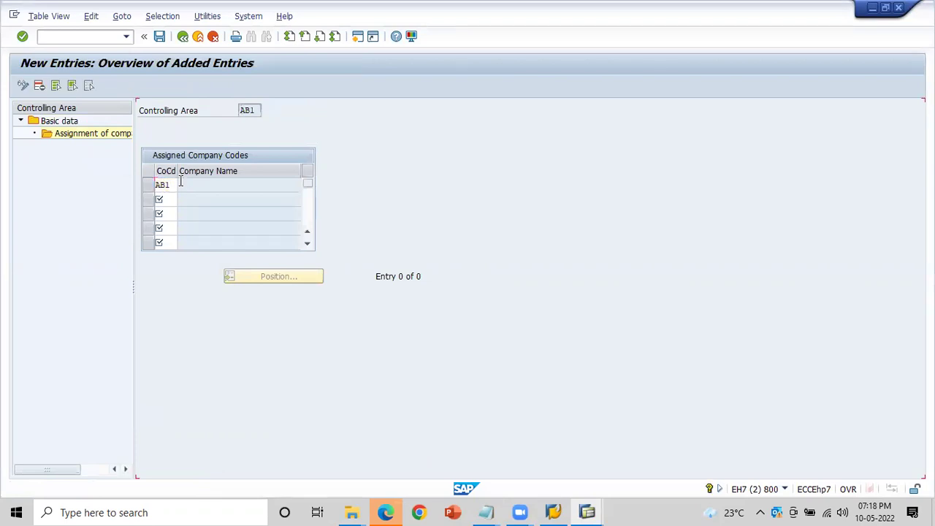
key(Return)
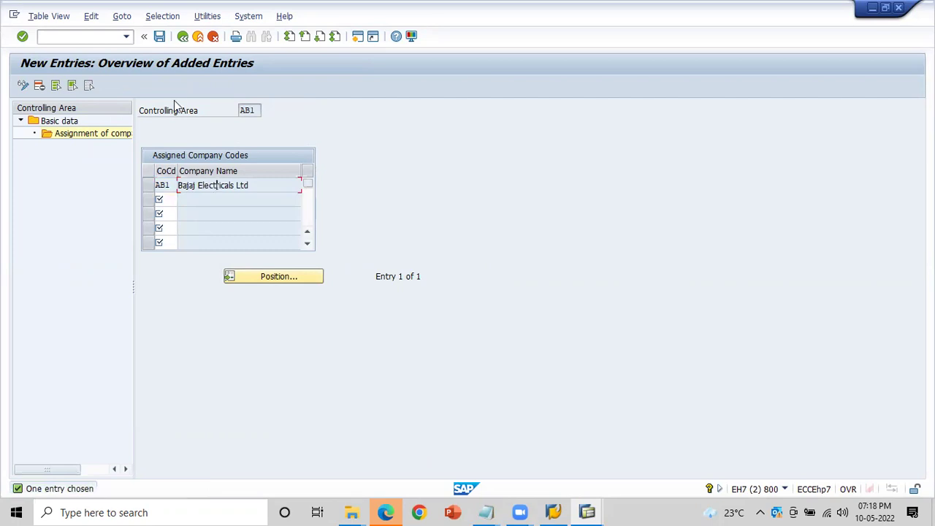
click(160, 36)
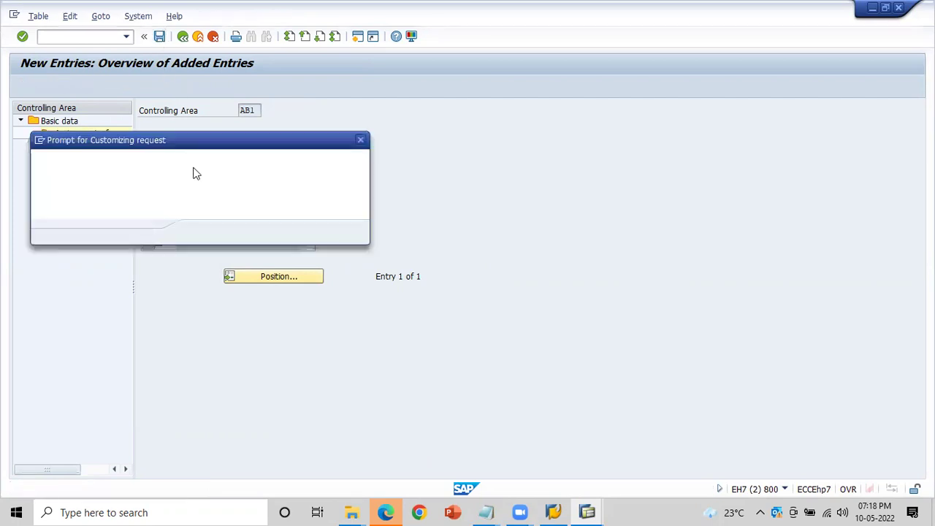
click(201, 233)
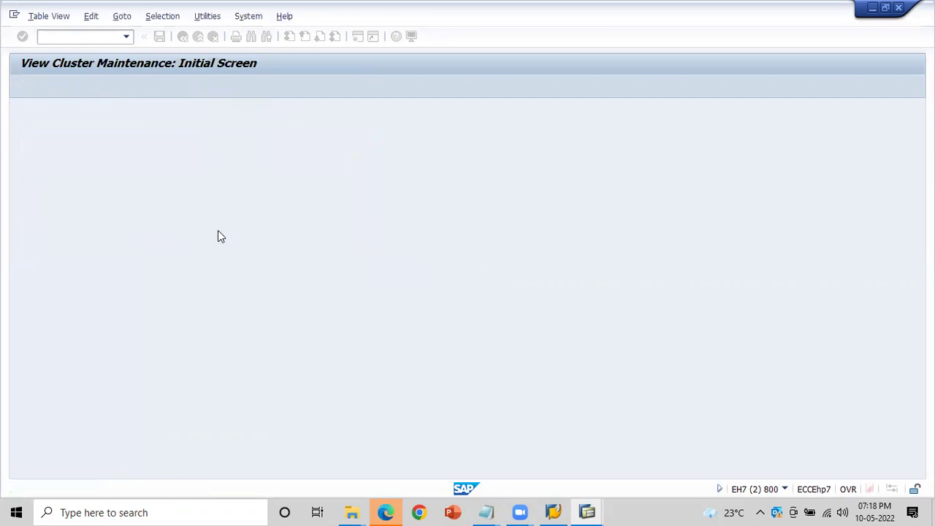
- Switch to the organizational structure session and reopen company code AB1 to check its controlling area assignment
key(alt+Tab)
key(alt+Tab)
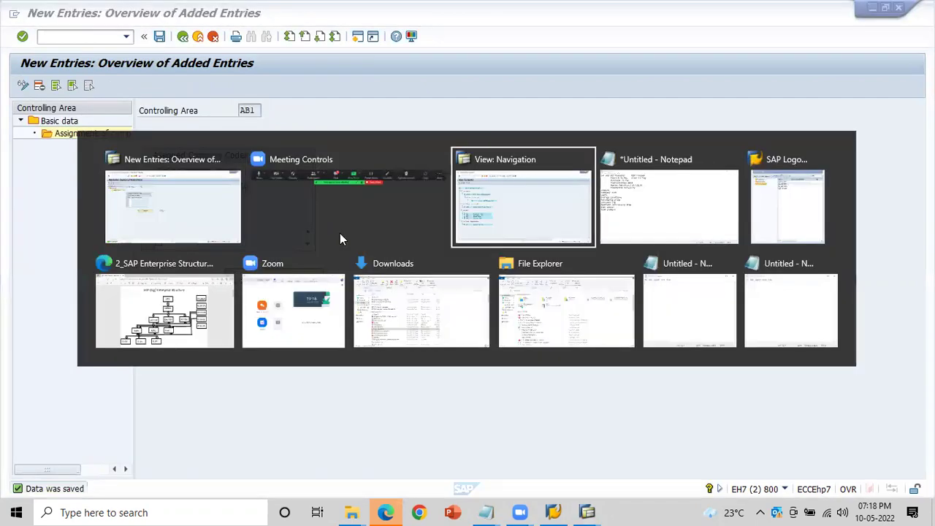
click(182, 36)
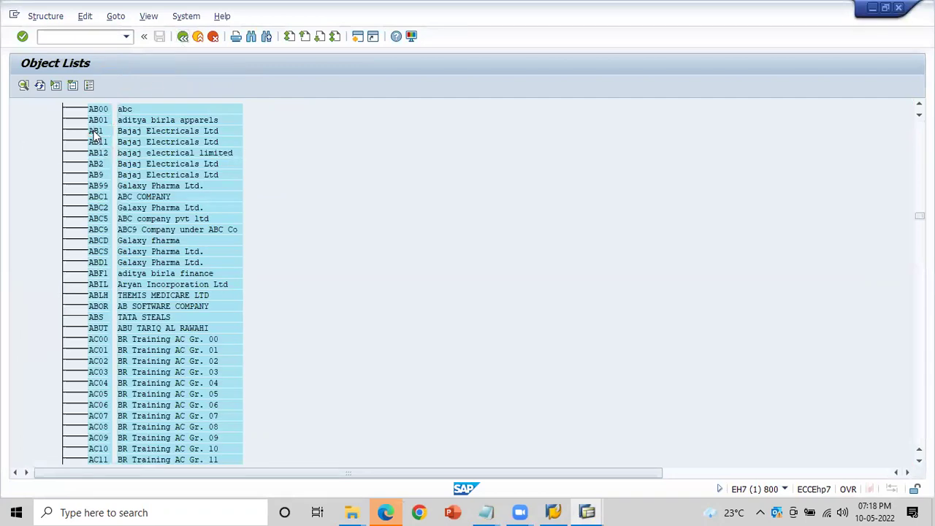
double_click(93, 133)
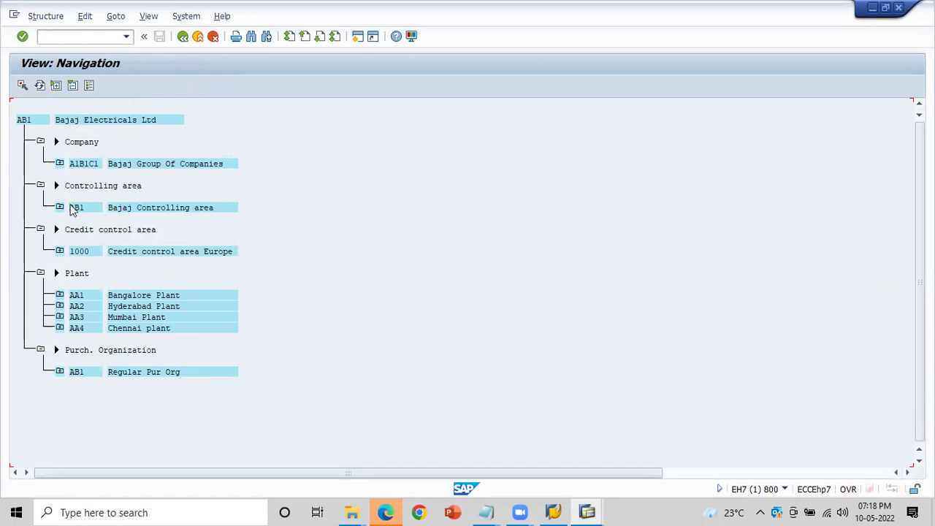
click(77, 207)
- Switch back to the customizing session and leave the company code assignment for the IMG structure
key(alt+Tab)
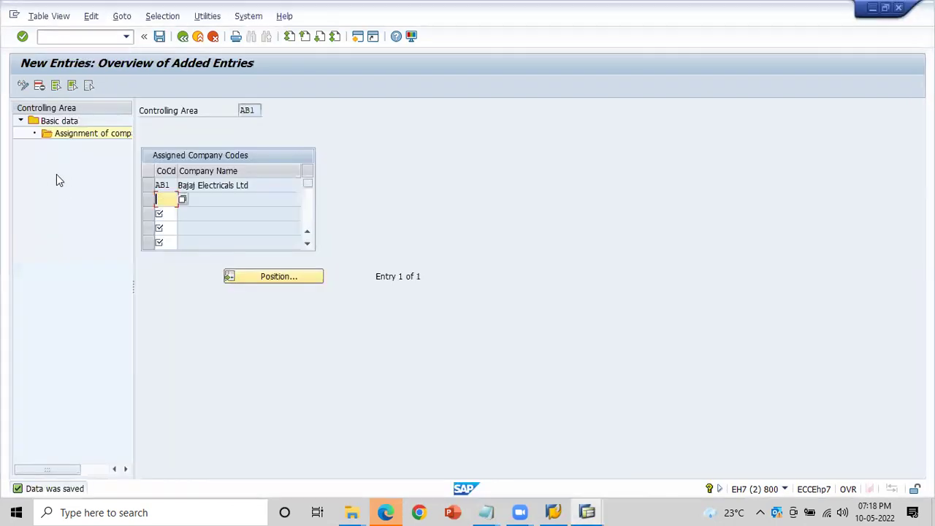
click(183, 38)
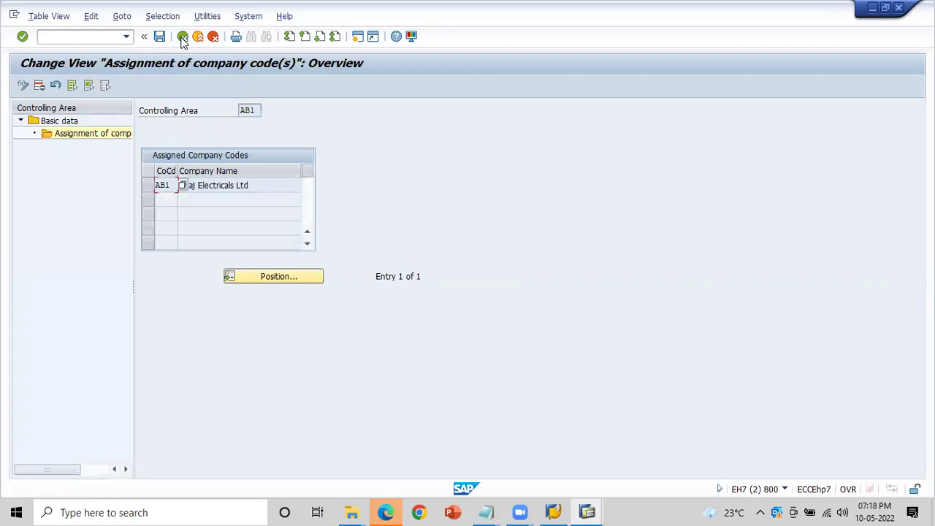
click(182, 38)
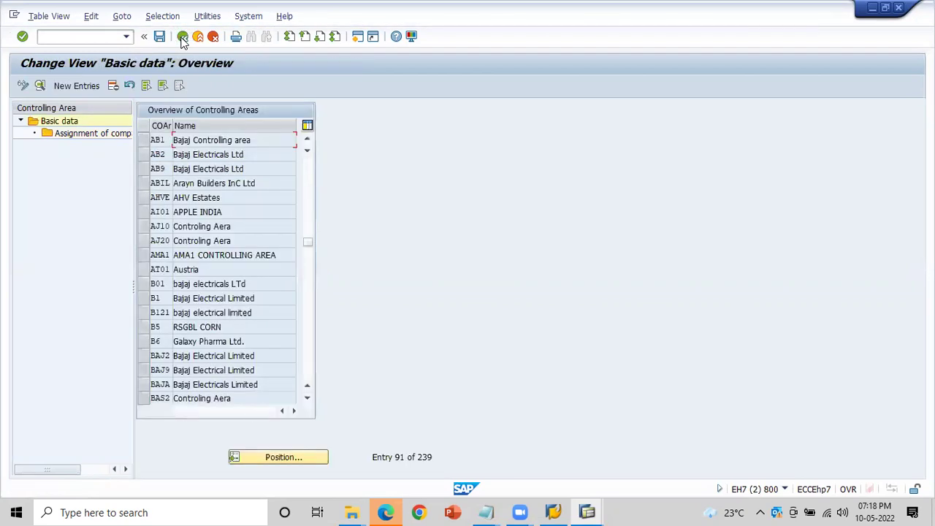
click(183, 38)
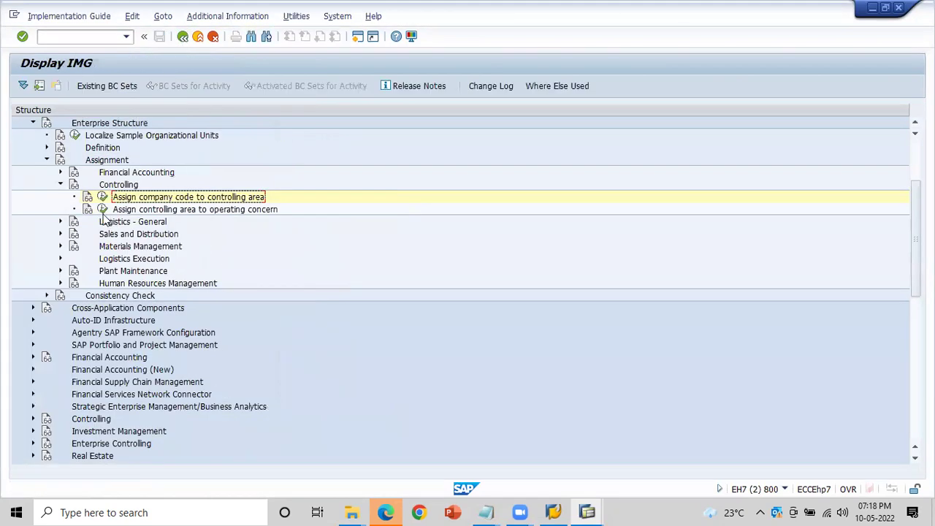
- Expand Controlling down to General Controlling, Organization in the IMG and run the Maintain Controlling Area activity
click(33, 122)
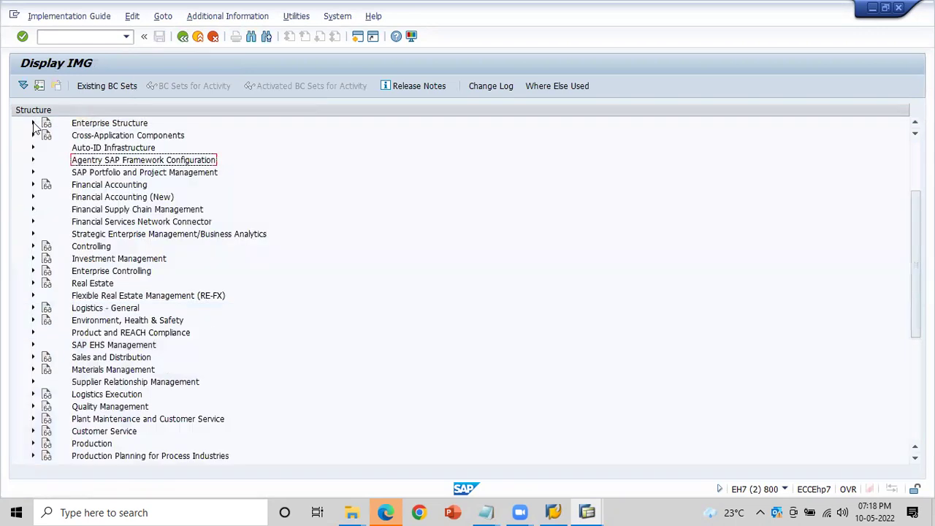
click(93, 249)
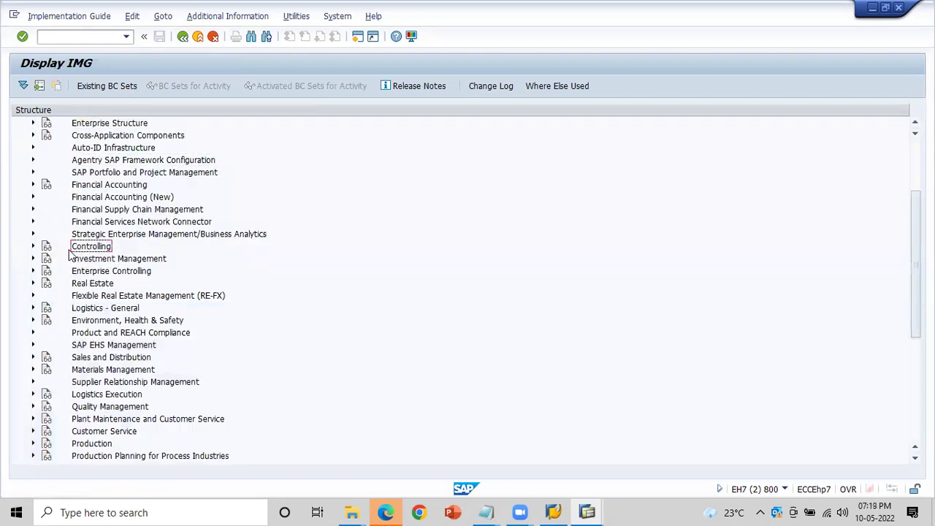
click(32, 247)
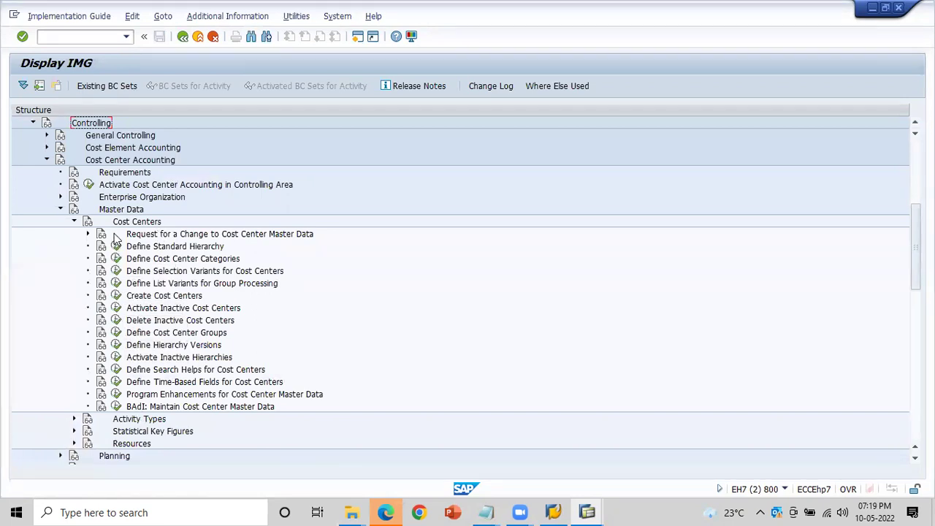
click(47, 160)
click(47, 136)
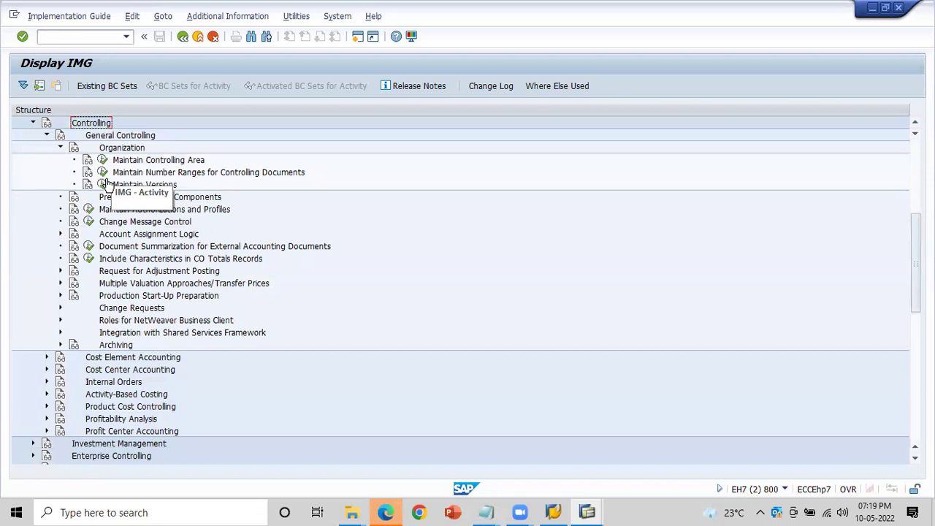
click(138, 162)
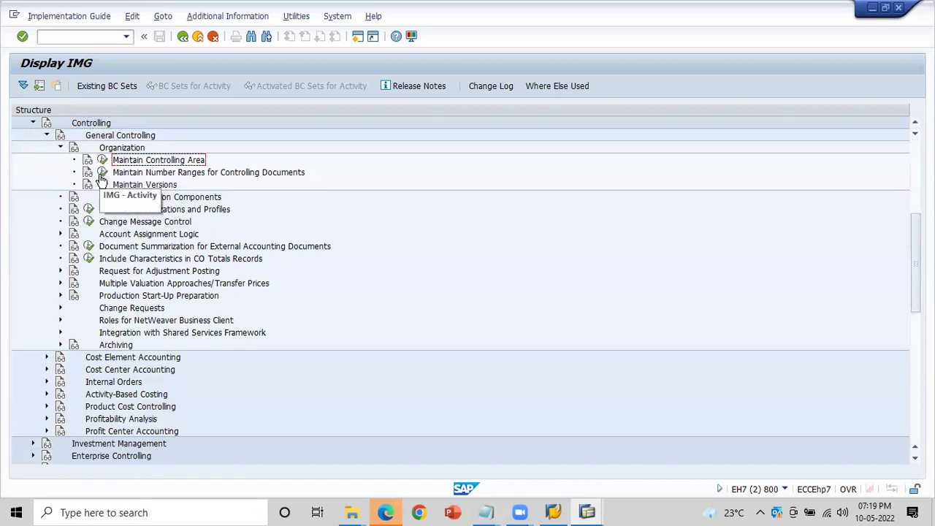
click(103, 160)
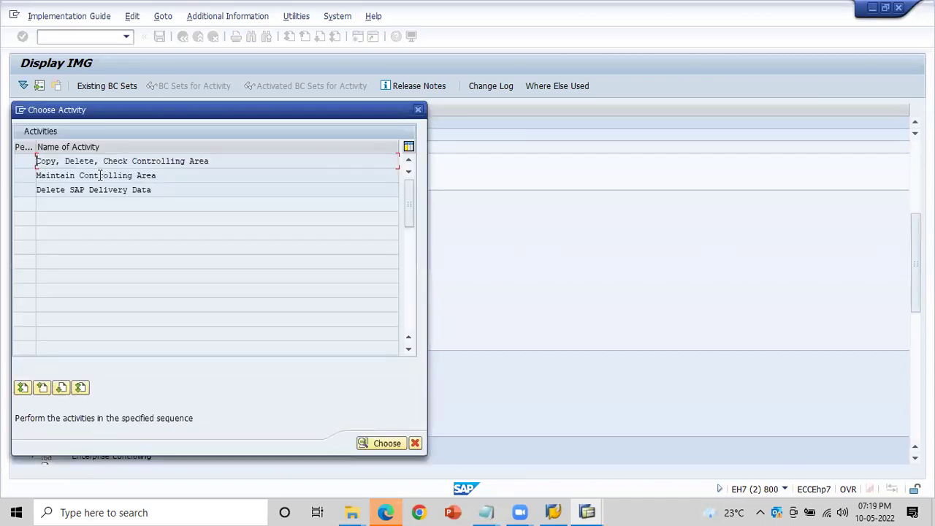
double_click(99, 175)
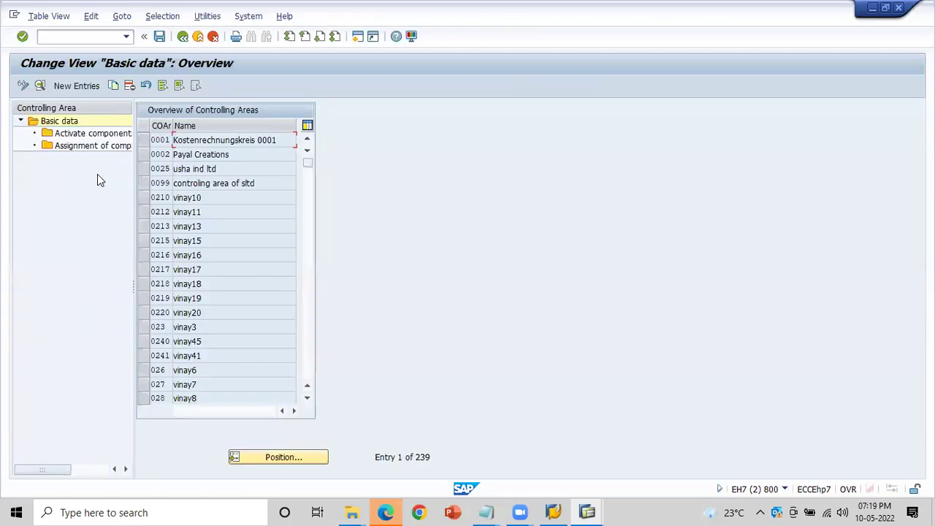
- Find controlling area AB1 in the basic data overview and open its Activate components/control indicators view
click(272, 459)
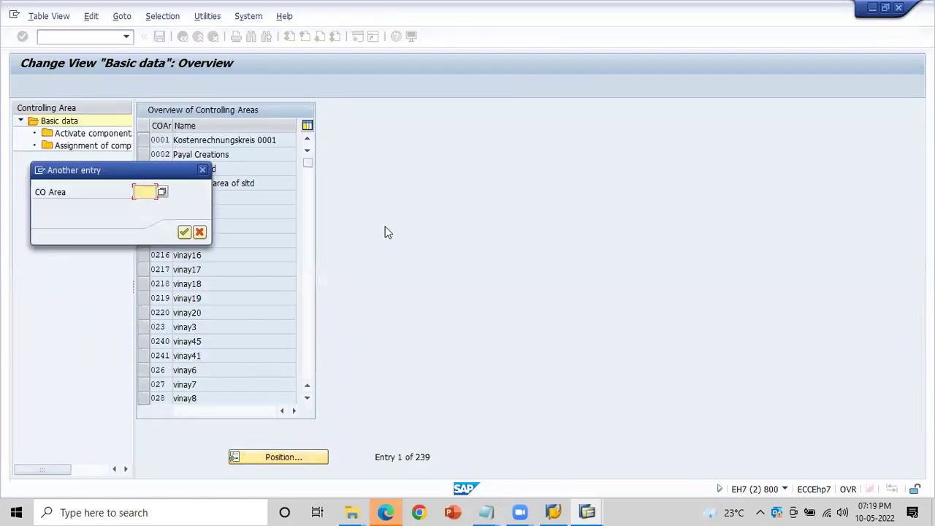
text(AB1)
key(Return)
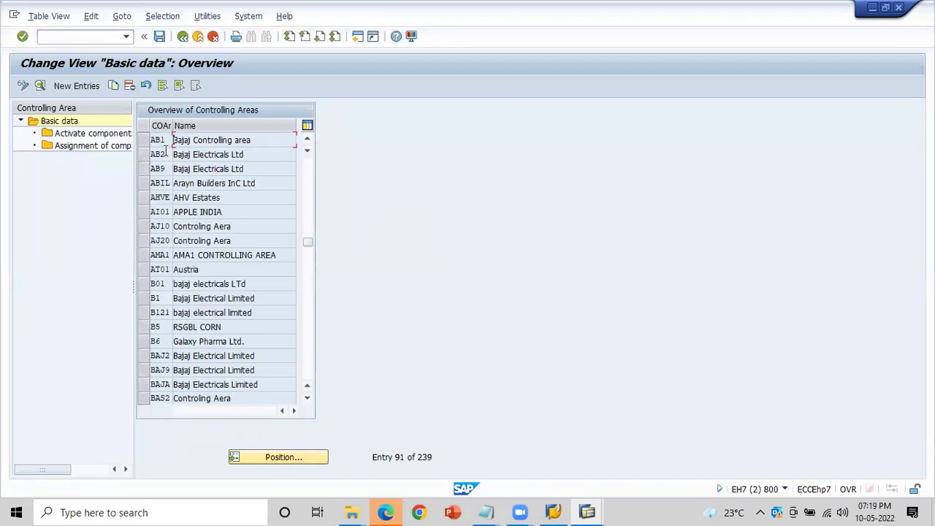
click(141, 140)
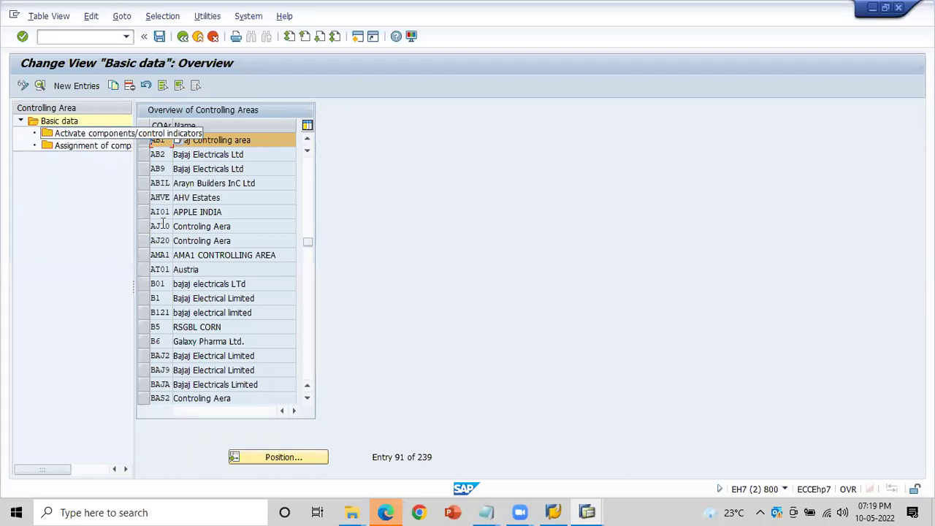
double_click(93, 136)
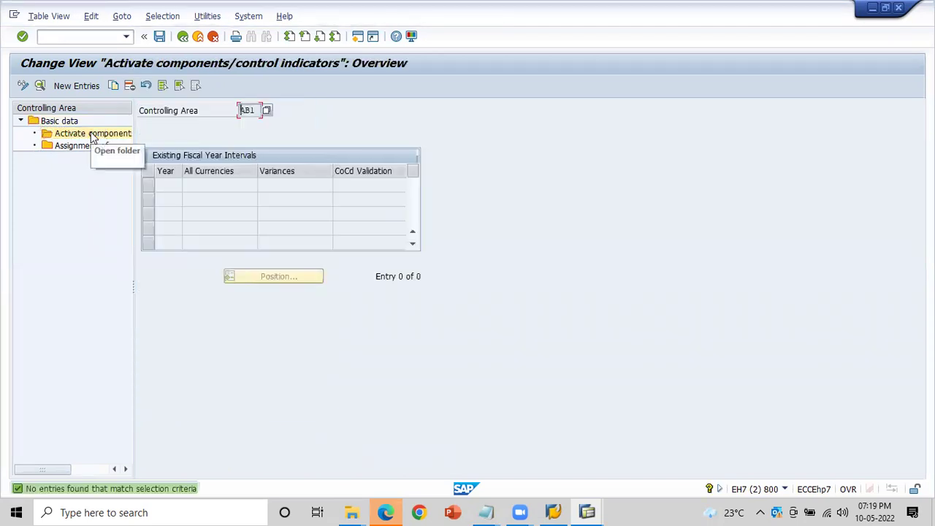
- Add a new entry for fiscal year 2022 with Cost Centers, Order Management and Commitment Management set to component active
click(77, 86)
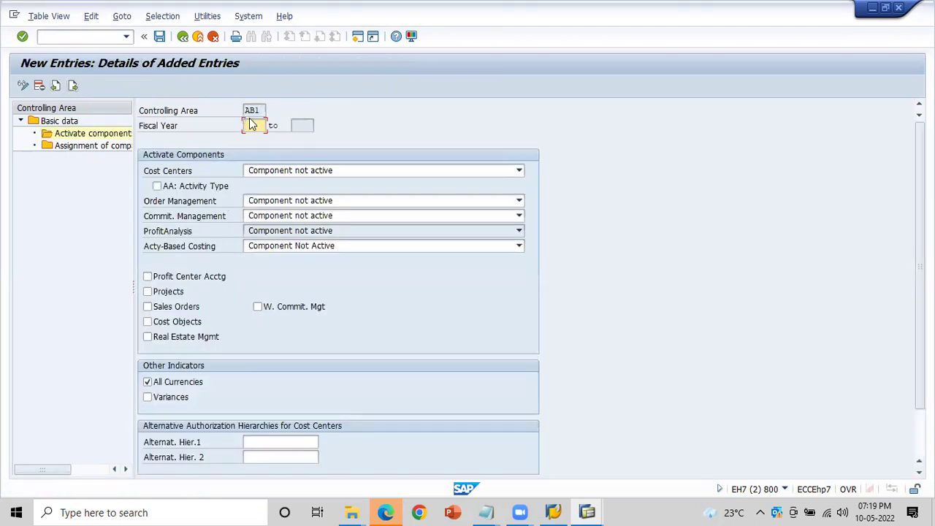
text(2022)
click(407, 169)
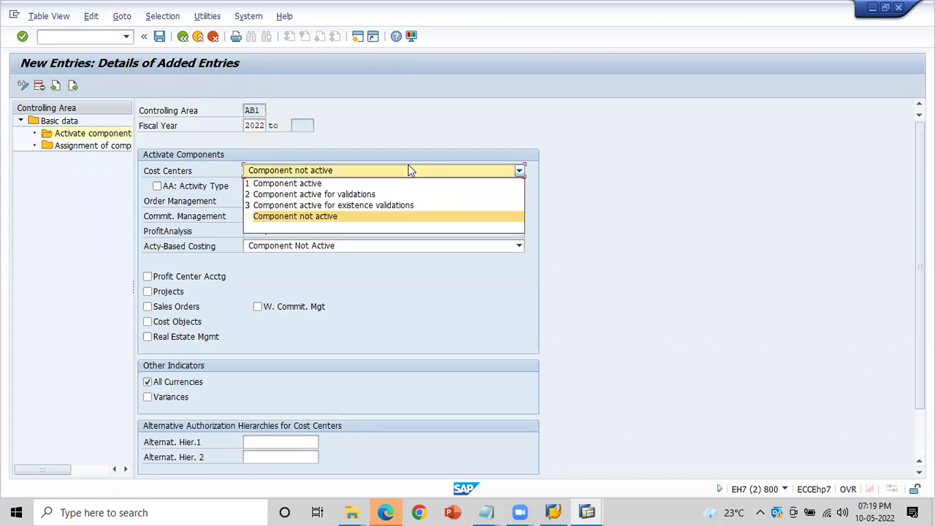
click(368, 185)
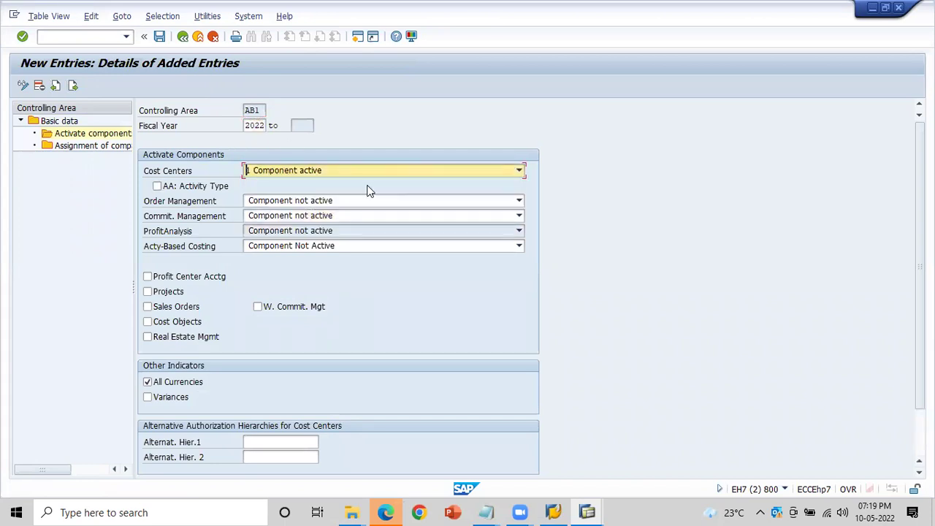
click(303, 204)
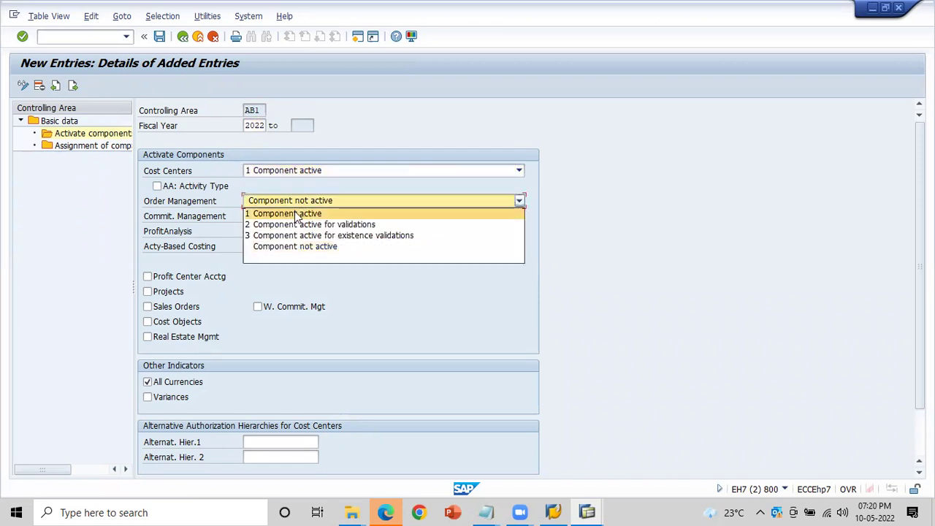
click(296, 214)
click(282, 217)
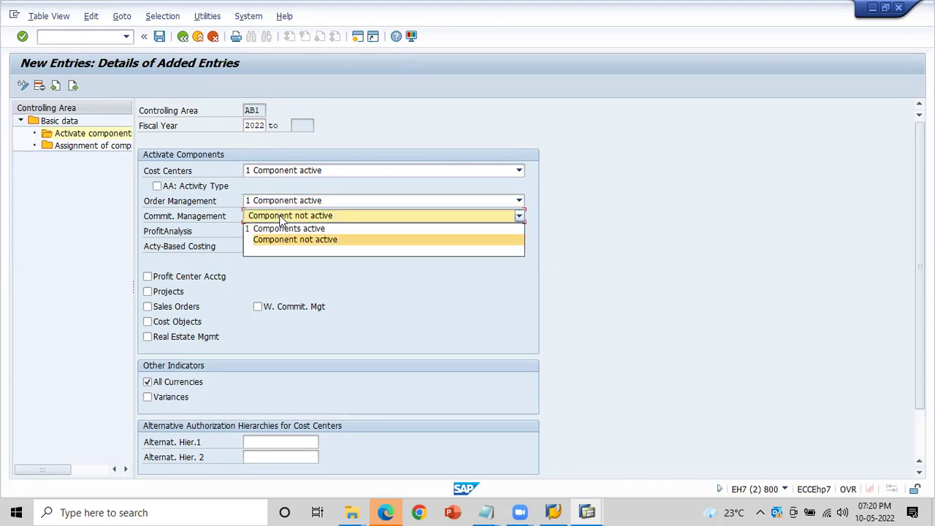
click(268, 229)
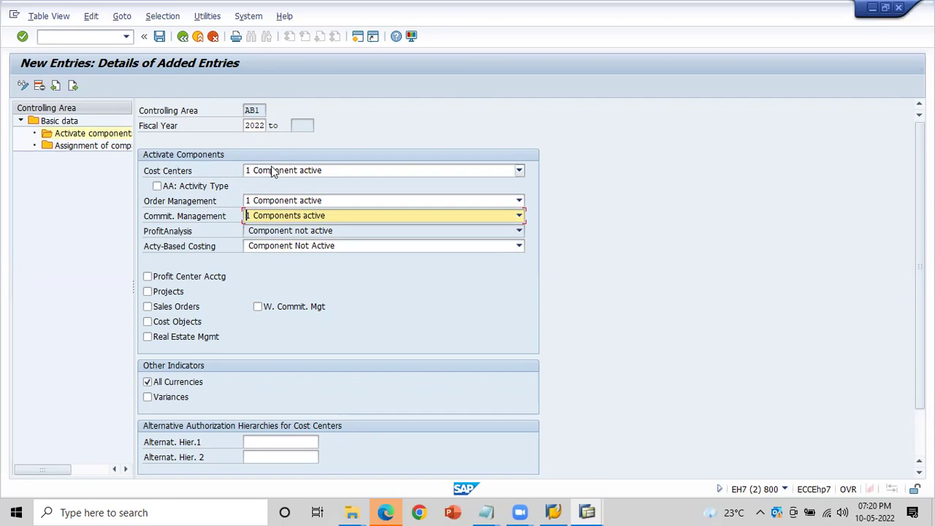
- Save the control indicators to the proposed customizing request and return to the controlling area overview
click(159, 37)
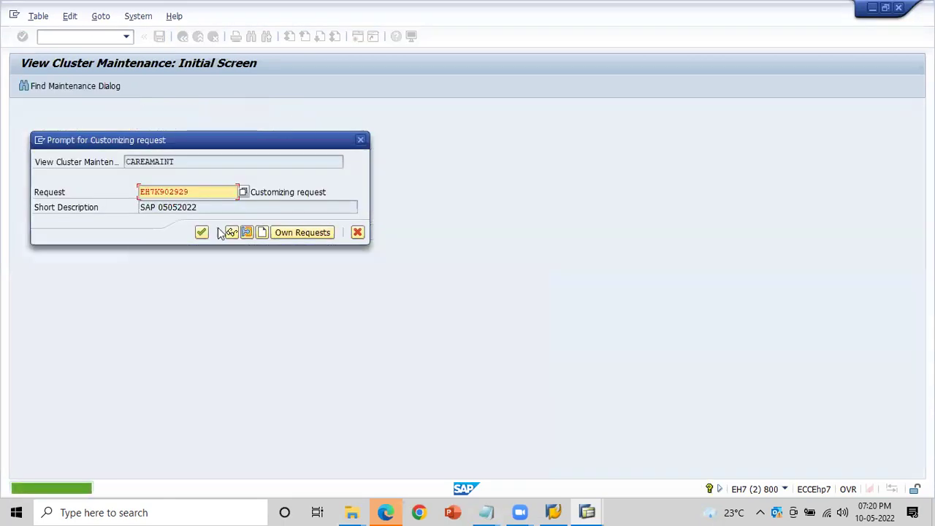
click(201, 232)
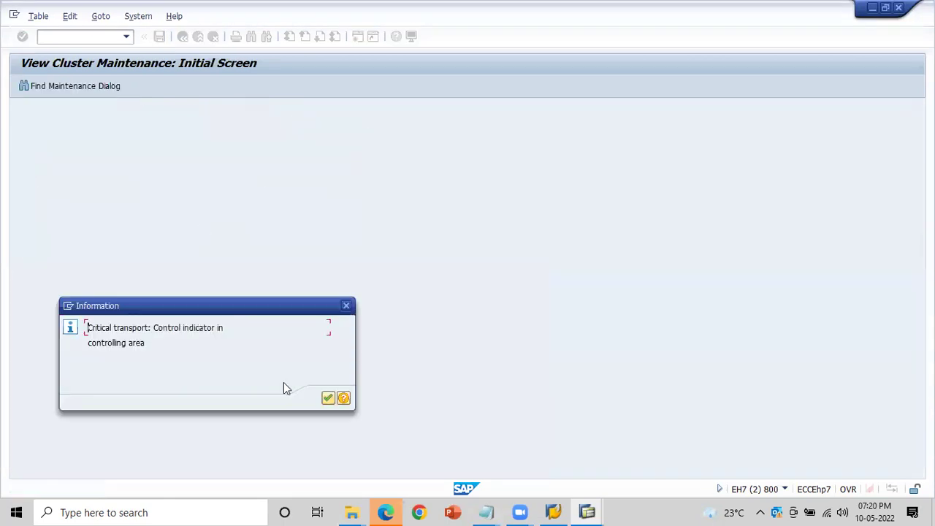
click(326, 398)
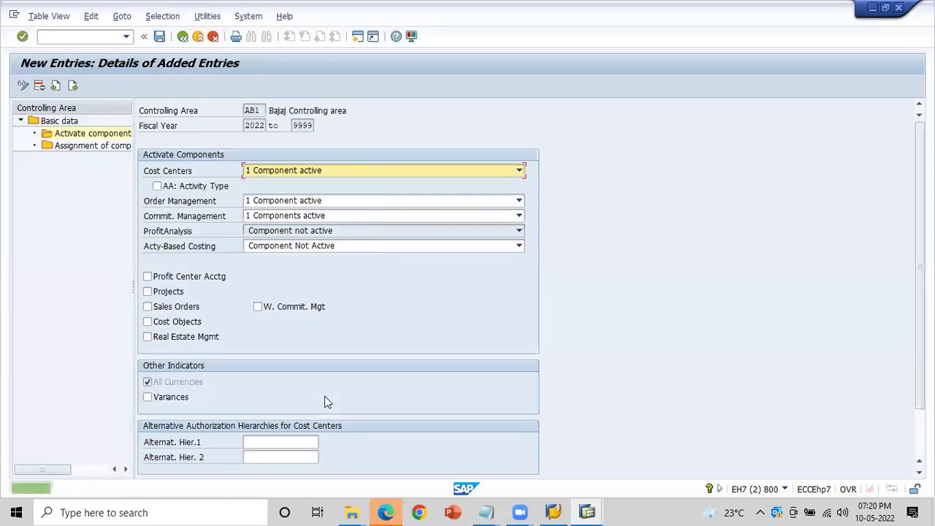
click(183, 36)
click(183, 37)
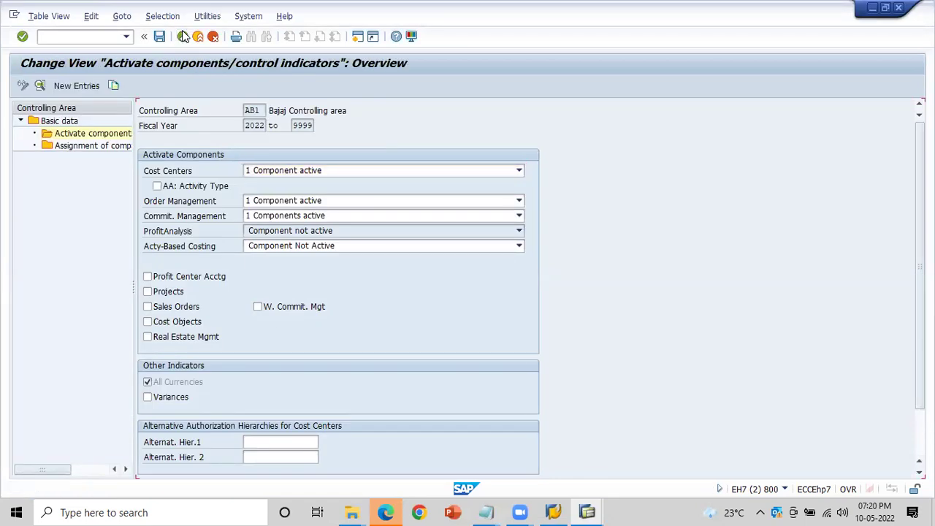
click(182, 36)
- Open the basic data details of controlling area AB1 and enter AB1 as its cost center standard hierarchy, accepting its creation
click(157, 139)
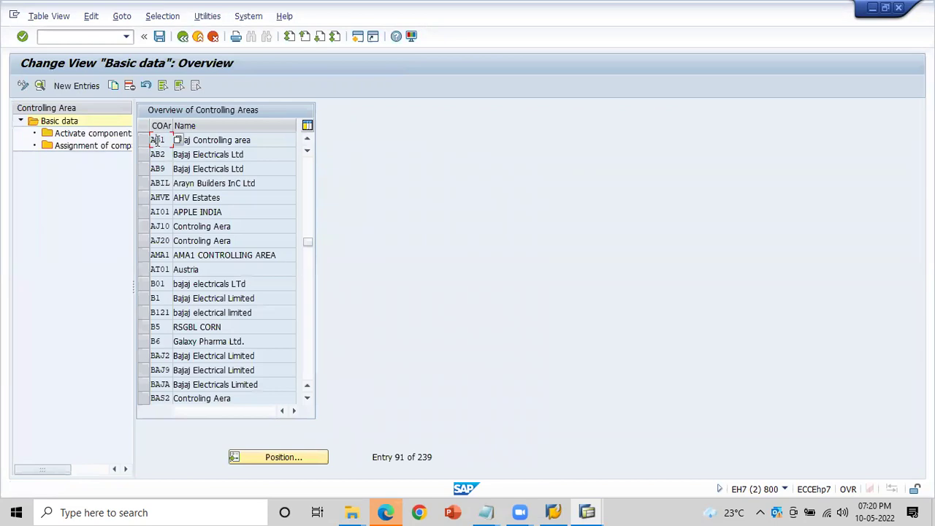
click(204, 141)
click(161, 140)
click(40, 86)
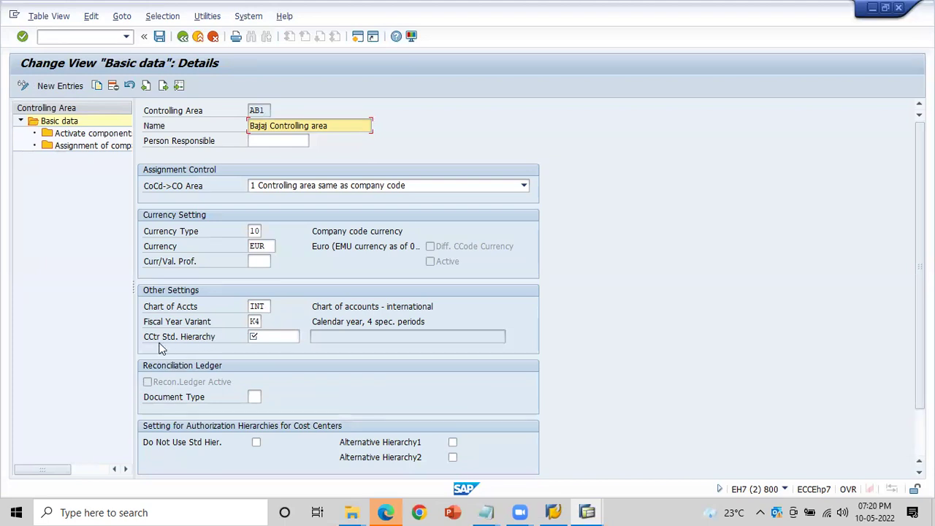
click(279, 335)
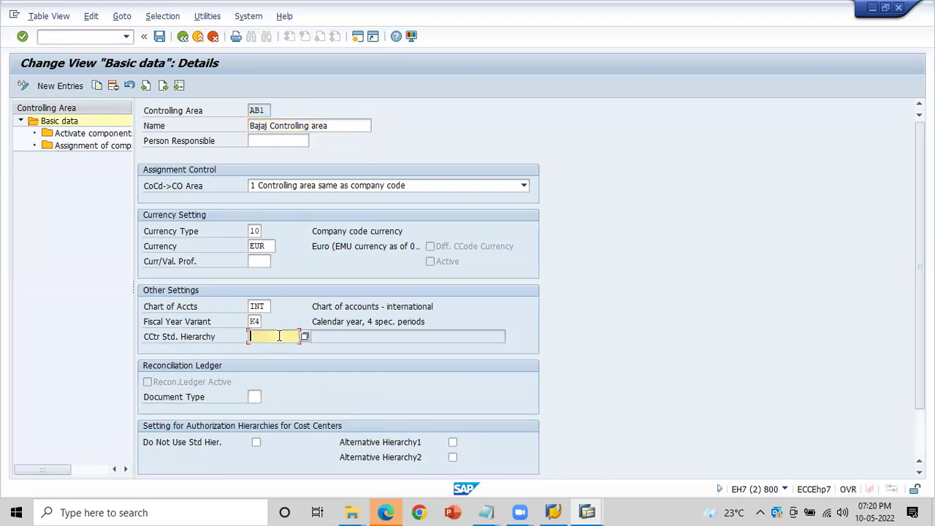
text(AB1)
key(Return)
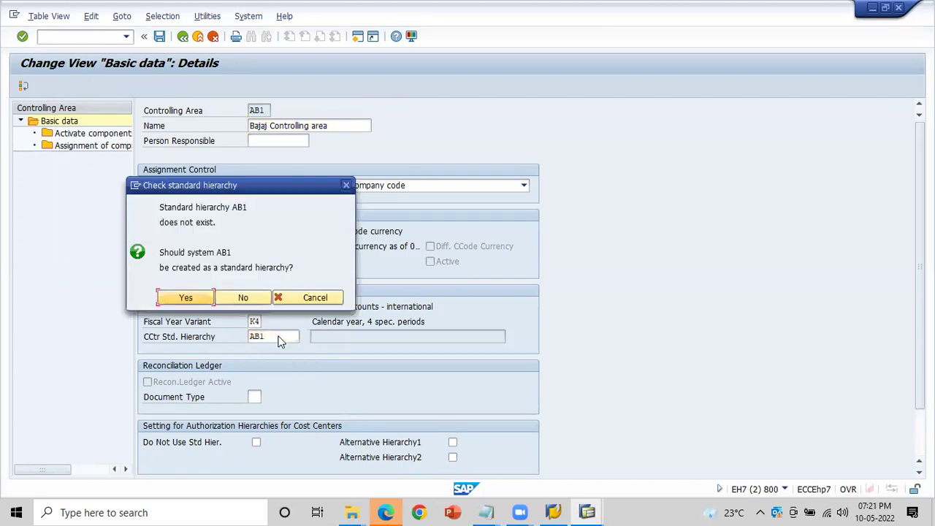
click(186, 297)
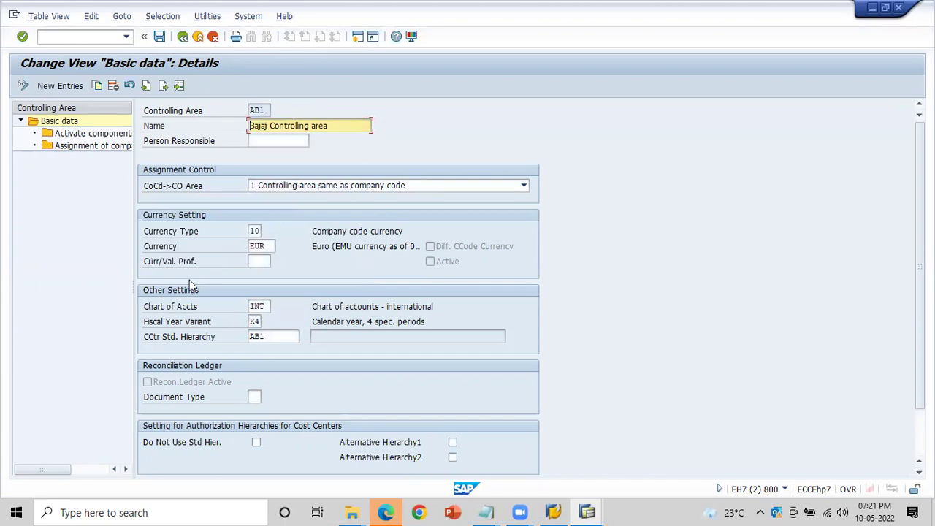
- Save the controlling area details with AB1 created as the standard hierarchy, and return to the IMG structure
click(159, 36)
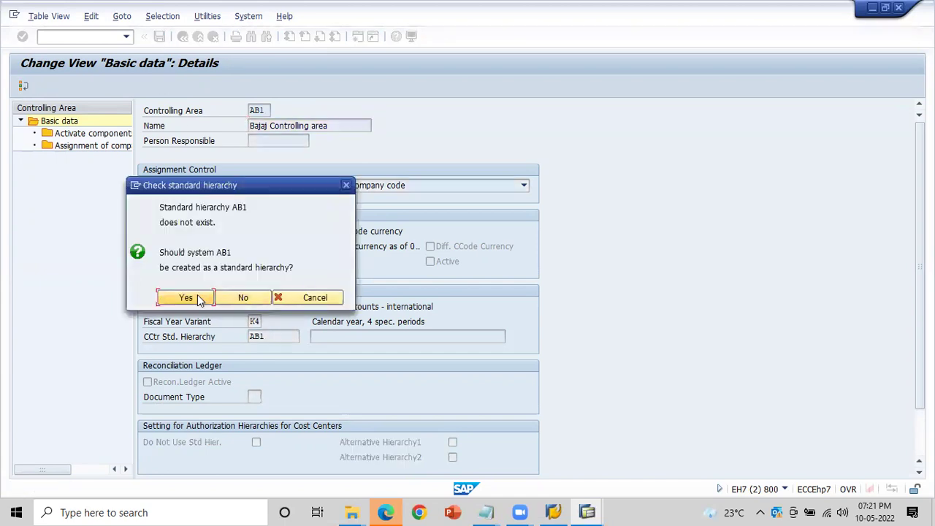
click(197, 296)
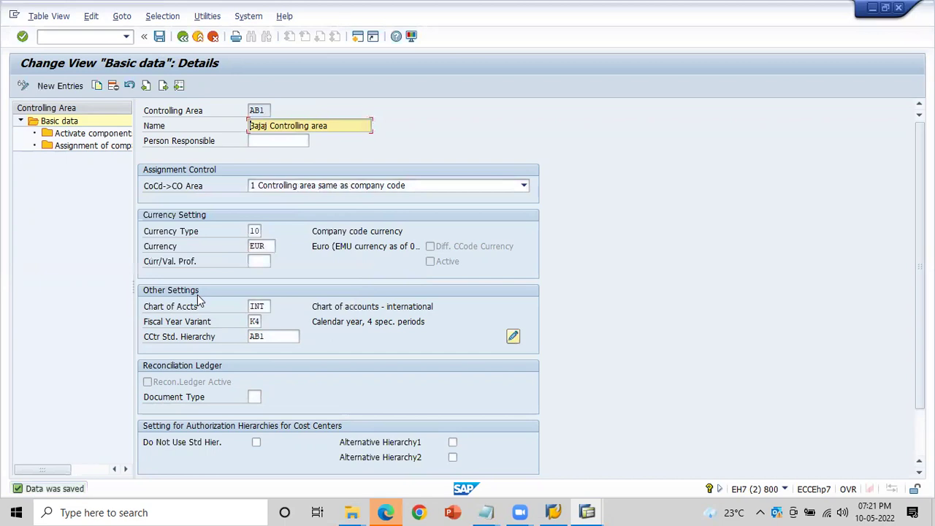
click(182, 38)
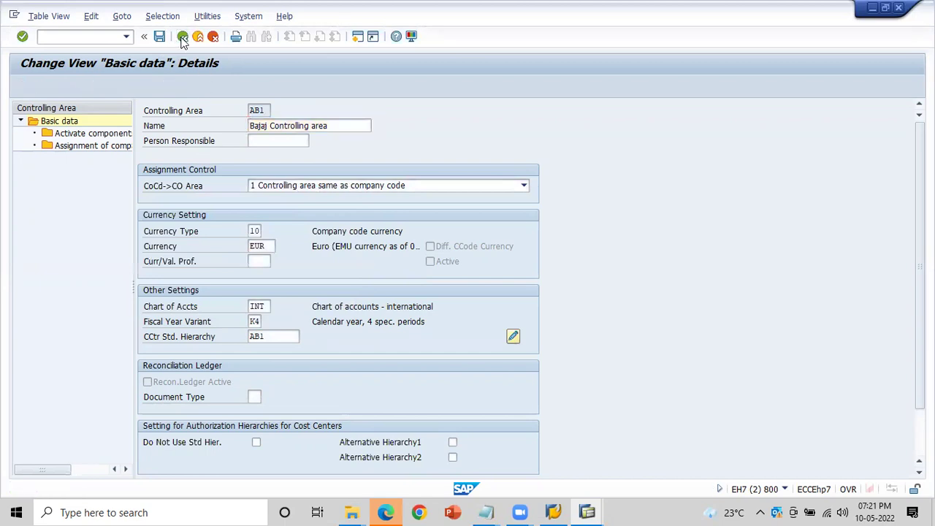
click(182, 38)
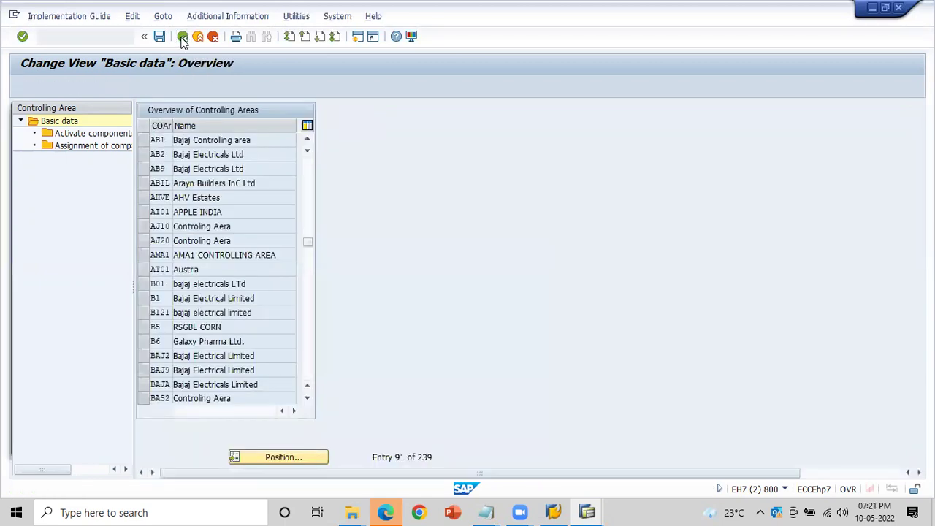
click(420, 111)
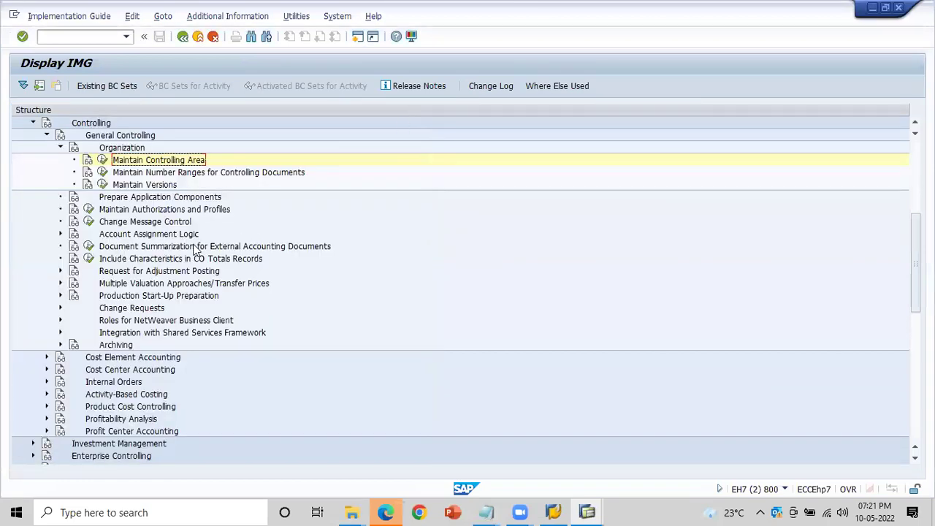
- Run Maintain Number Ranges for Controlling Documents and open group maintenance in change mode for CO area AB1
click(143, 174)
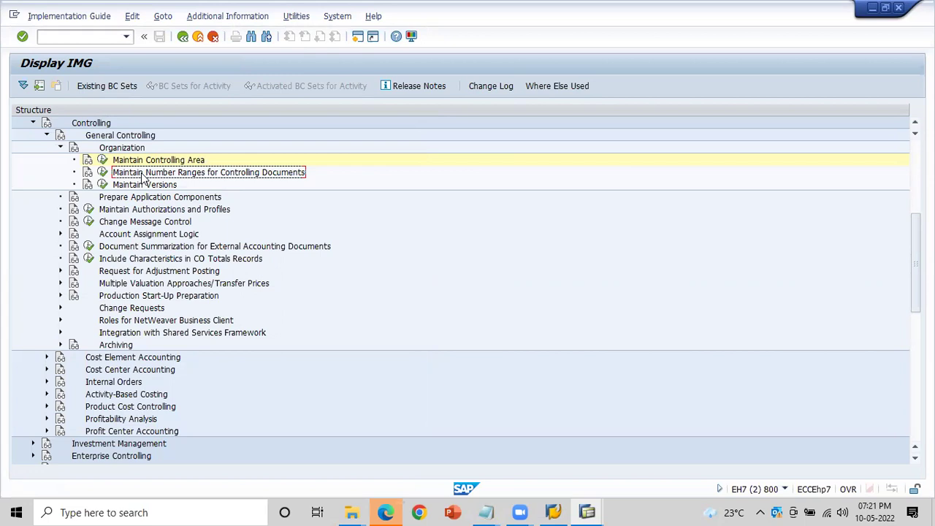
click(104, 173)
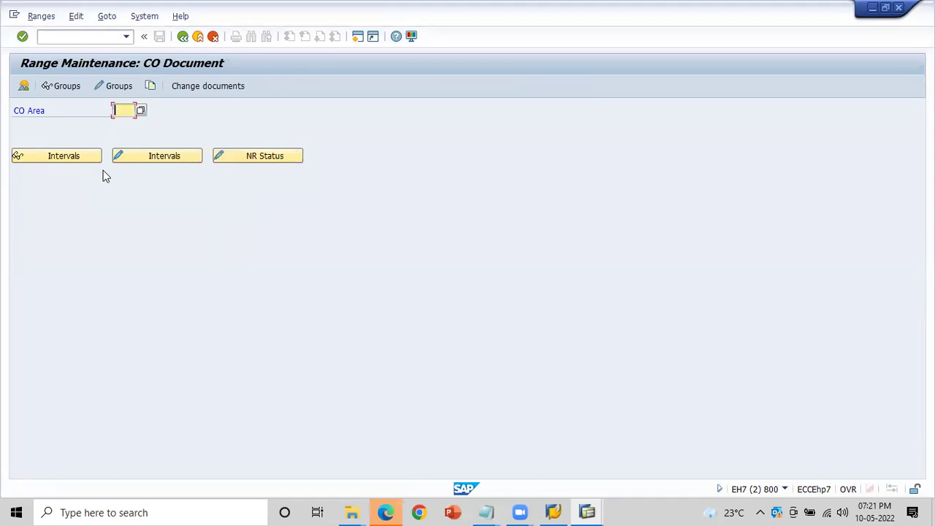
text(AB1)
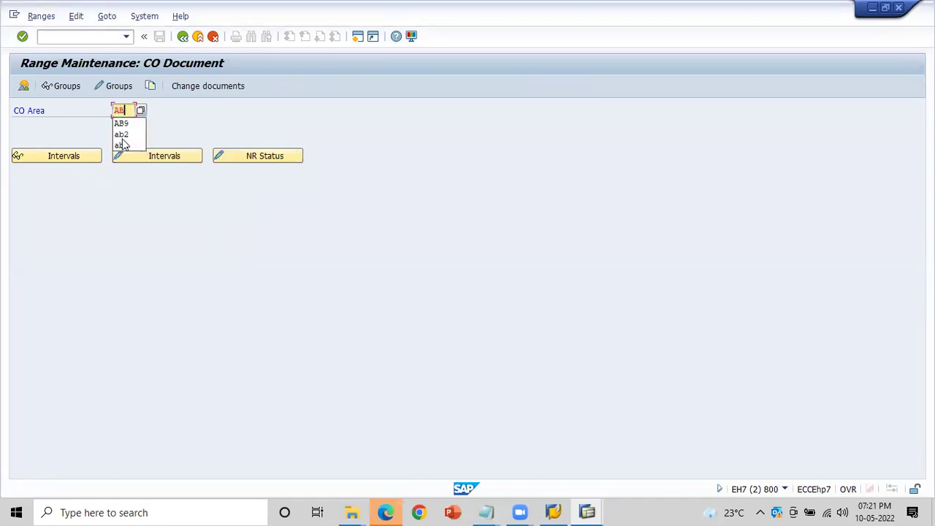
click(121, 87)
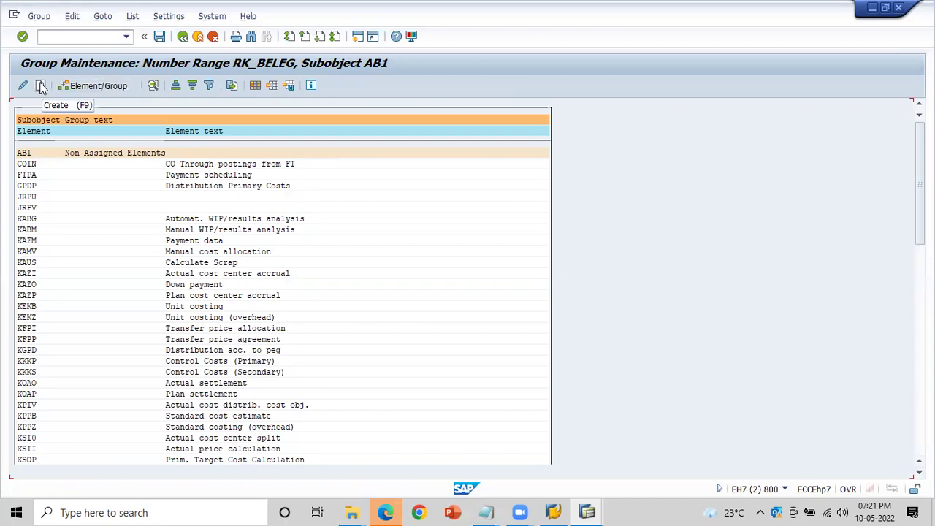
- Create a number range group named NR 10052022 controlling area for subobject AB1, with an interval from 1 to 1000
click(26, 164)
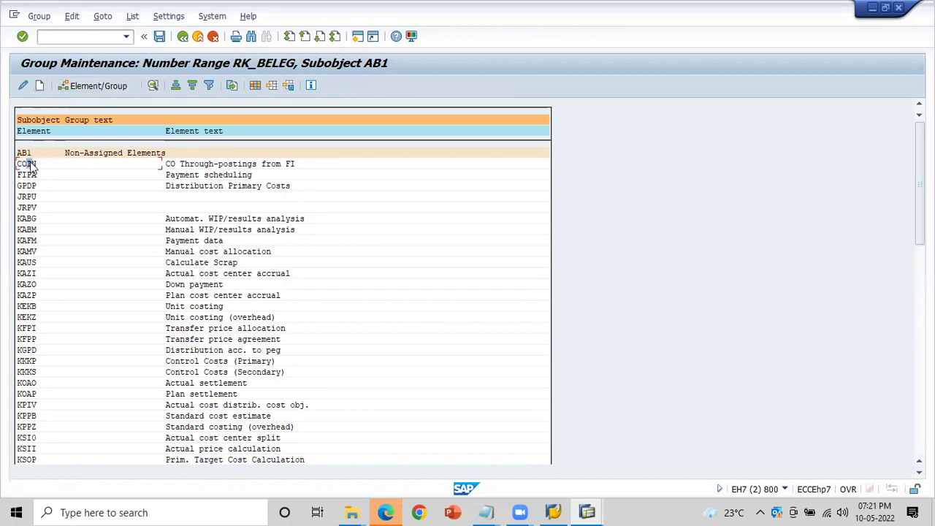
click(41, 86)
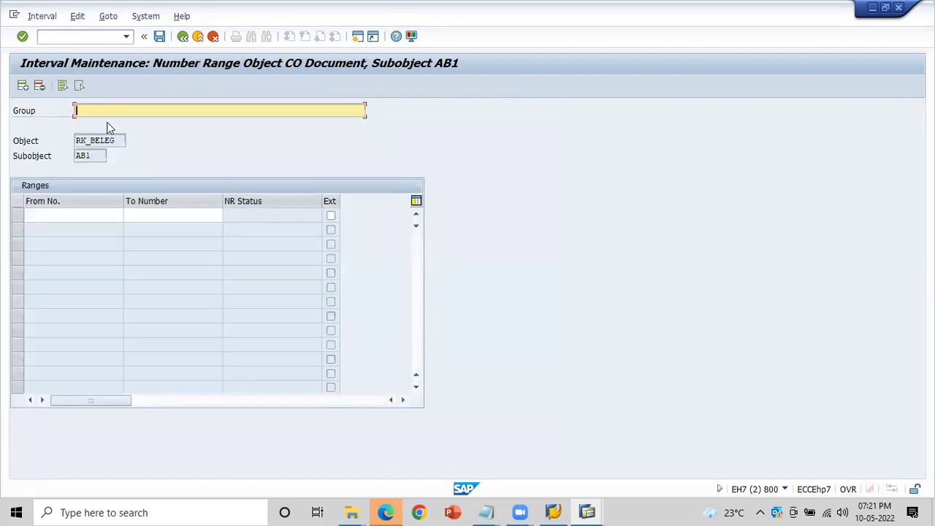
text(NR 10052022 controlling area)
click(41, 215)
text(1)
key(Tab)
text(1000)
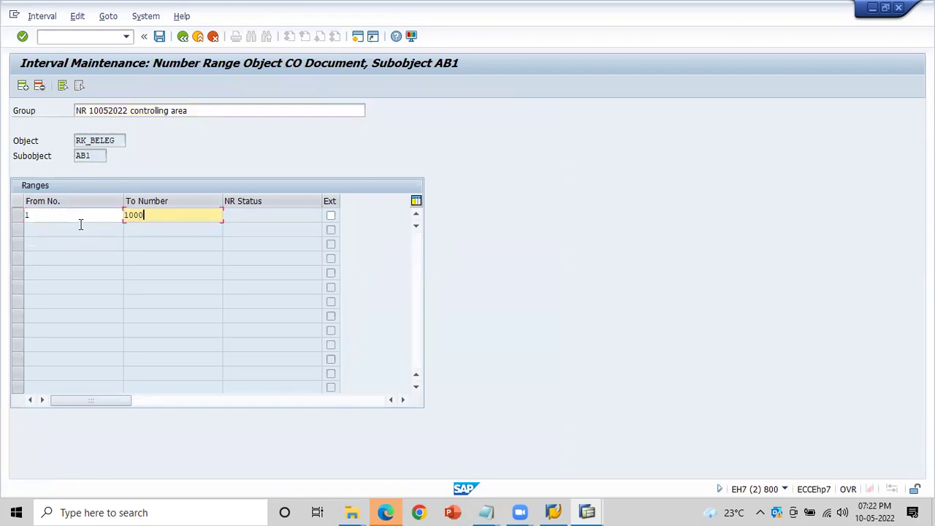
click(192, 110)
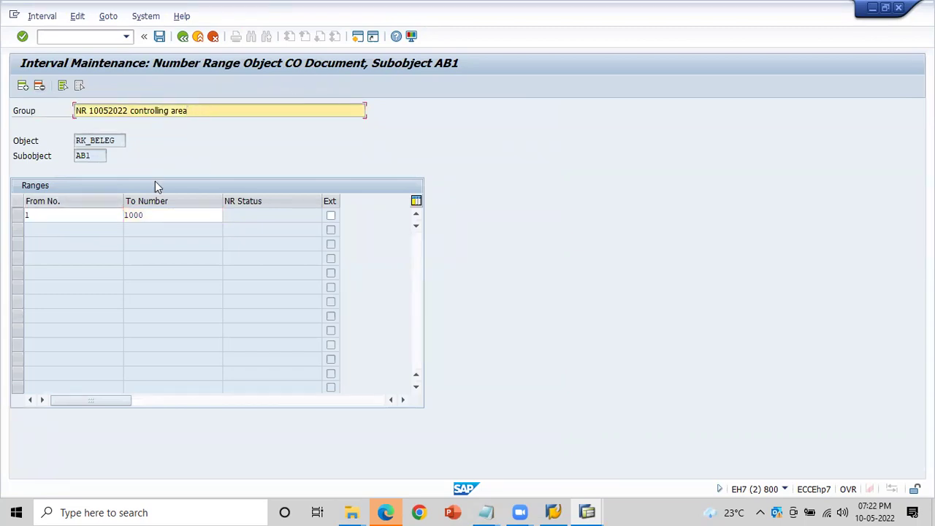
click(94, 216)
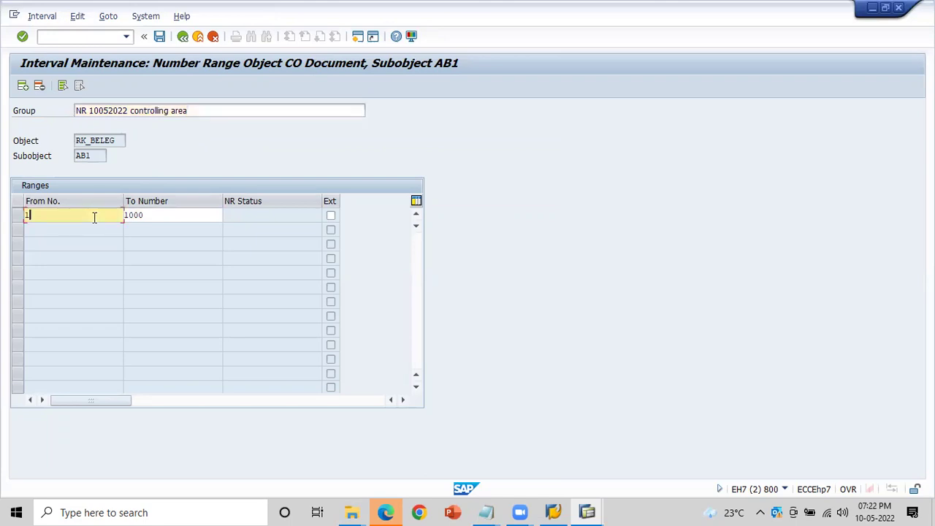
click(151, 215)
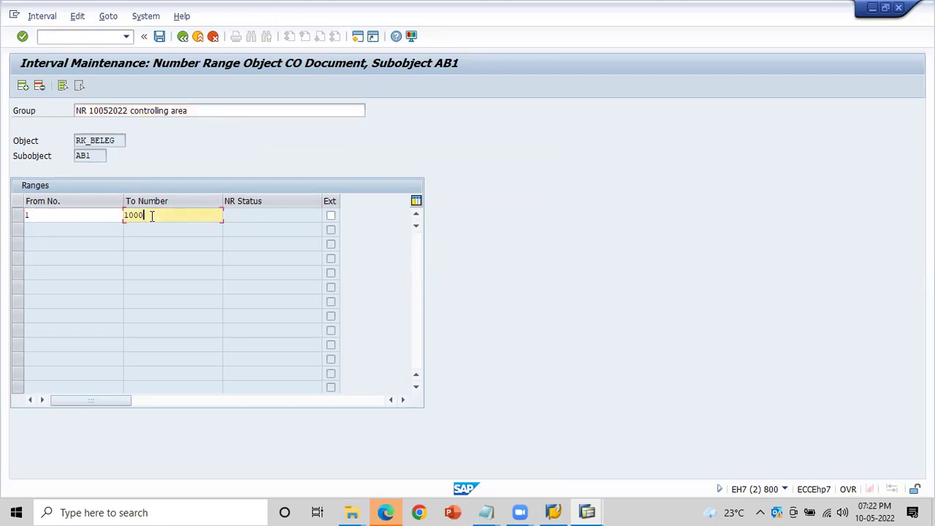
click(81, 219)
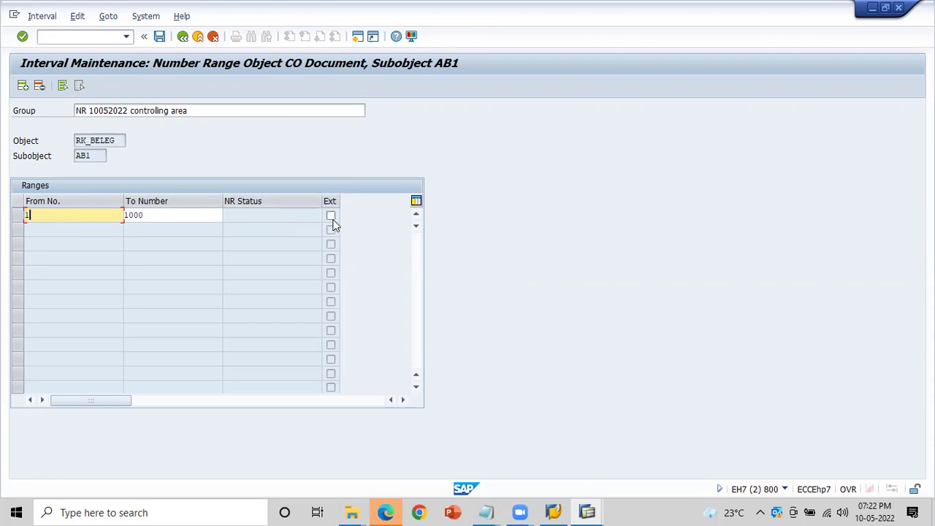
click(146, 215)
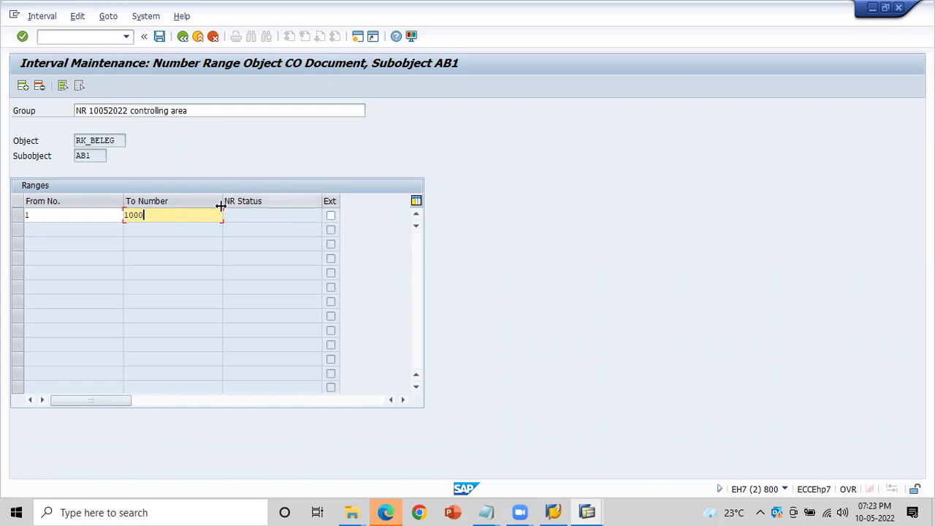
click(76, 214)
click(160, 212)
click(78, 213)
click(151, 216)
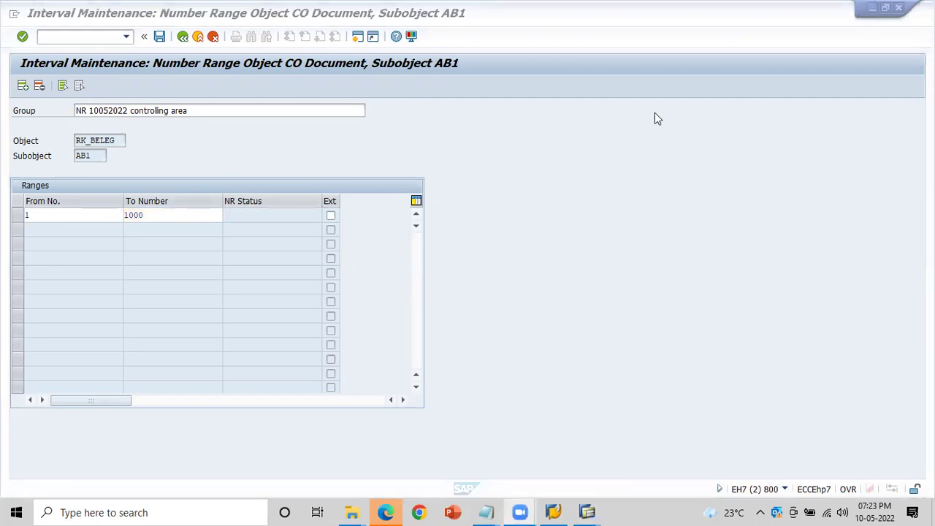
click(54, 216)
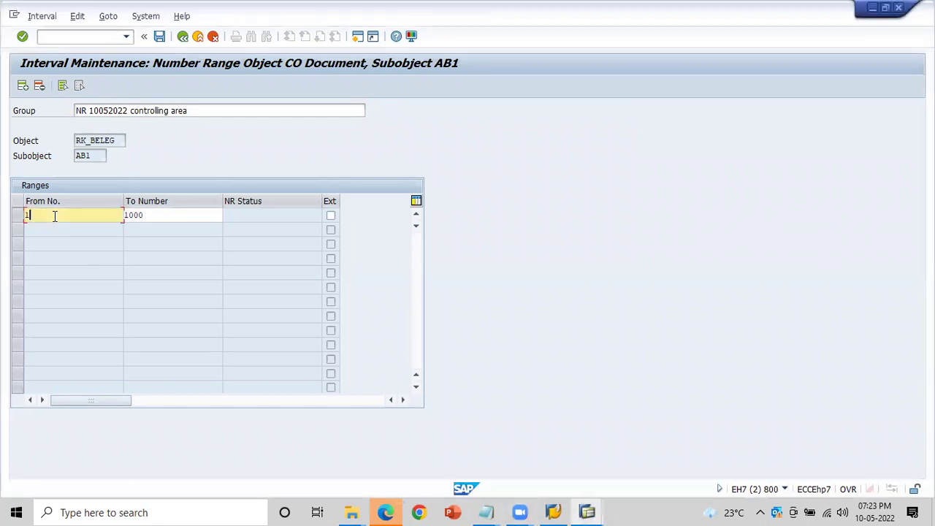
click(159, 213)
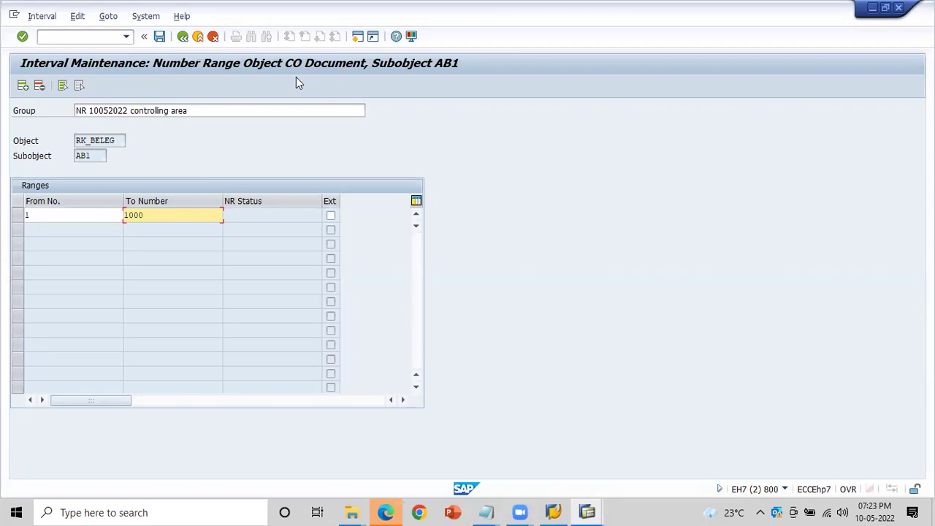
click(195, 110)
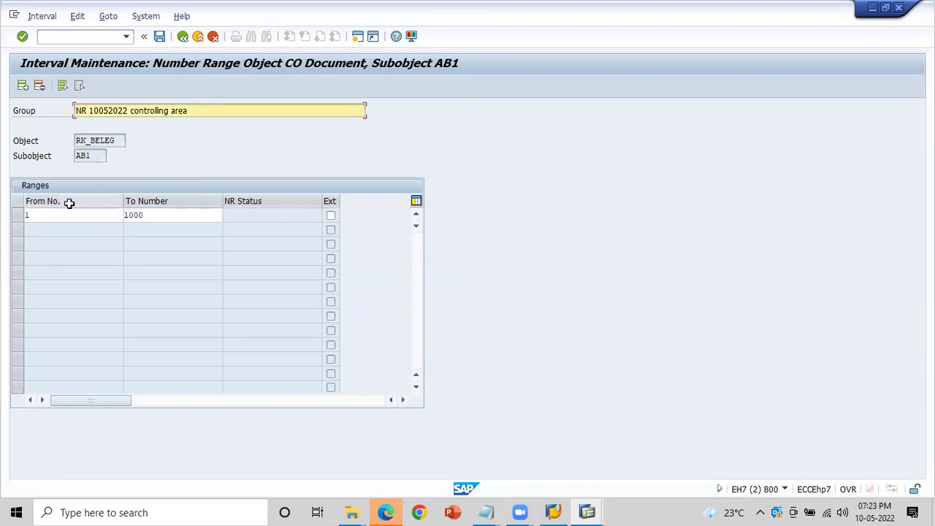
click(50, 216)
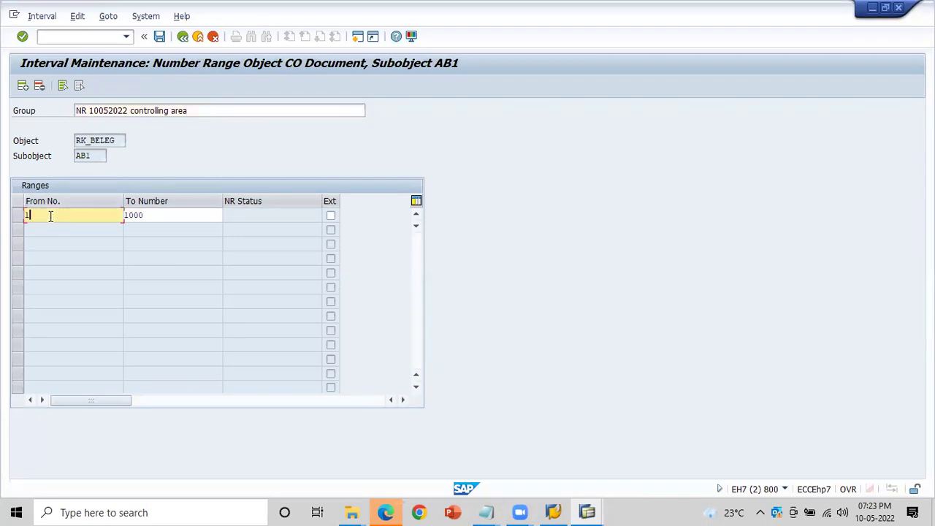
click(155, 219)
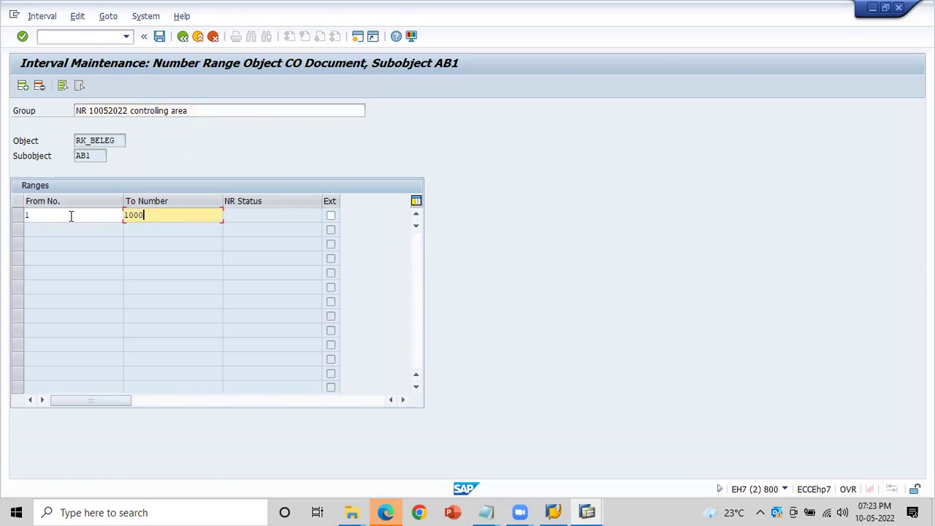
click(71, 215)
click(151, 214)
click(67, 215)
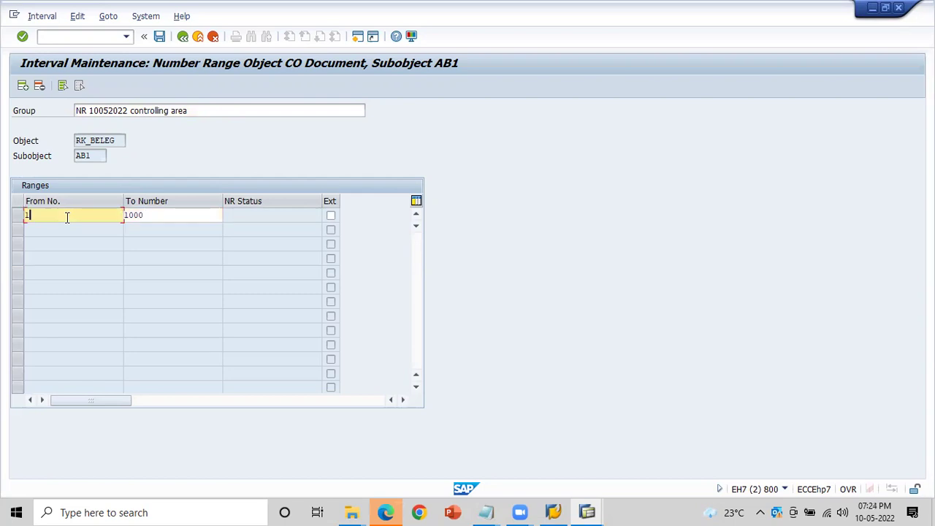
click(152, 214)
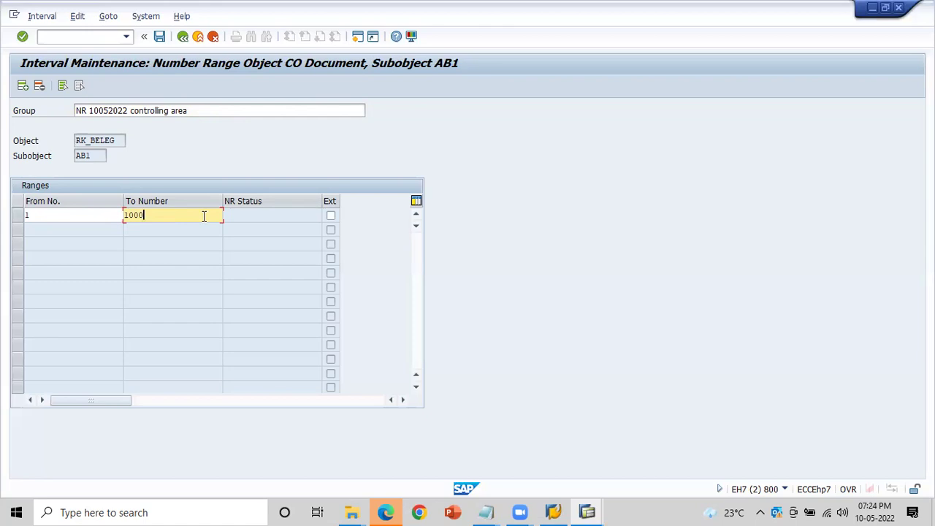
click(75, 214)
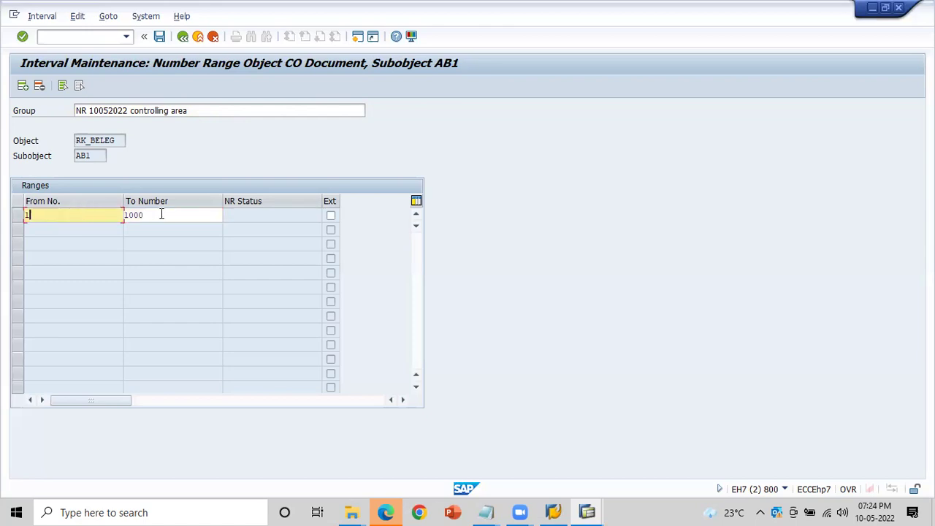
click(161, 214)
click(56, 217)
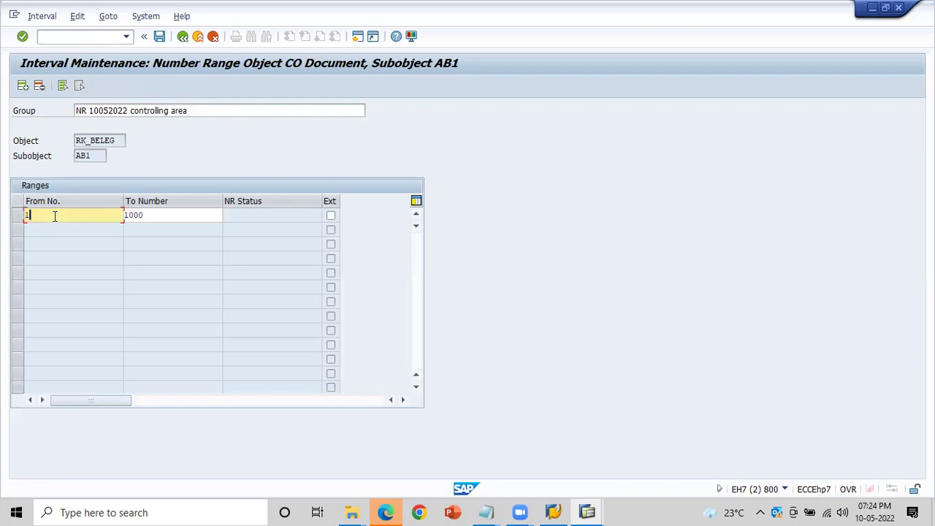
click(146, 215)
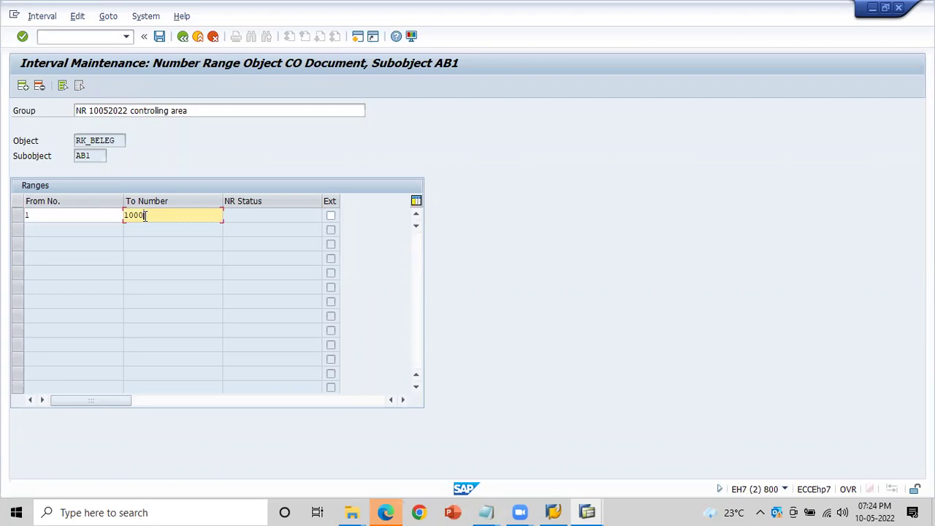
click(90, 214)
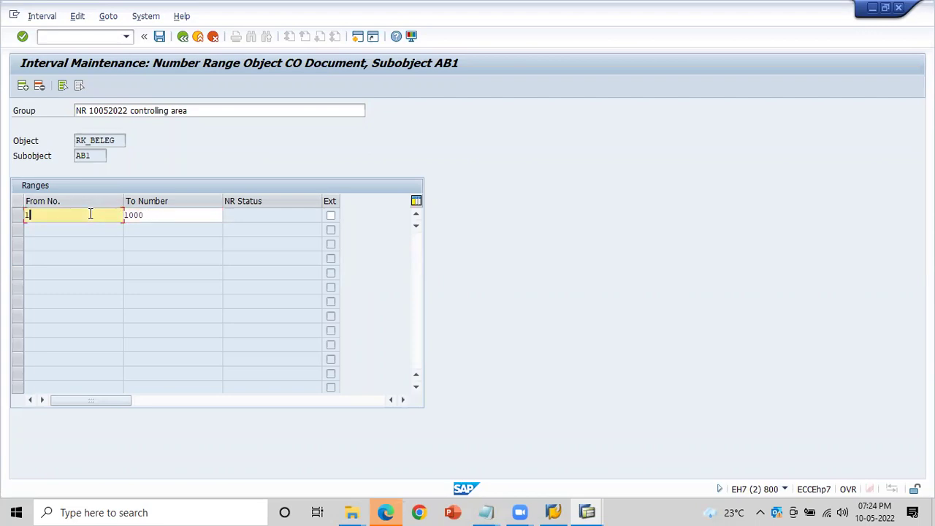
click(152, 217)
click(101, 212)
click(153, 214)
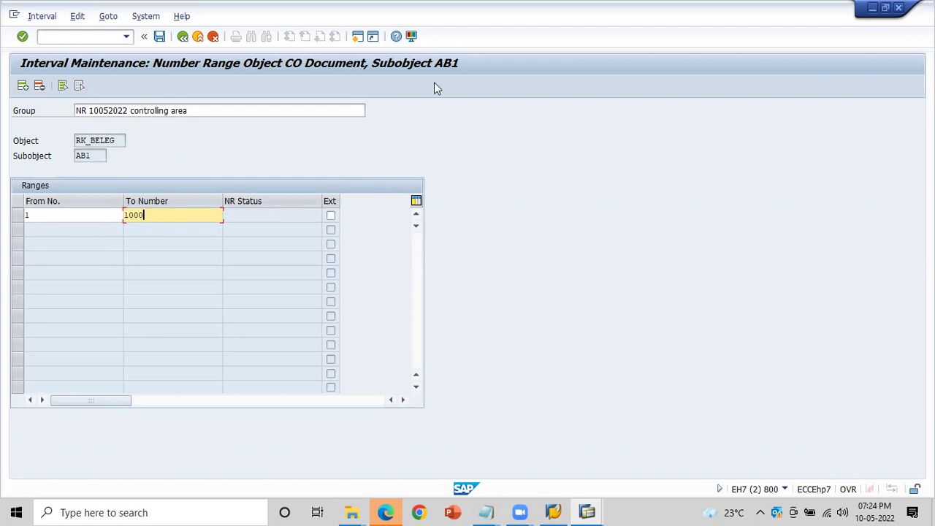
click(491, 274)
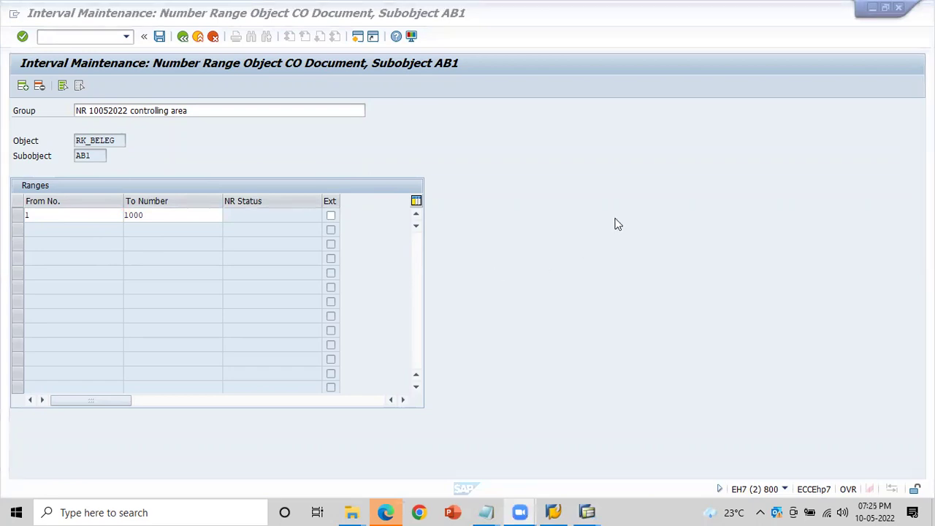
click(154, 217)
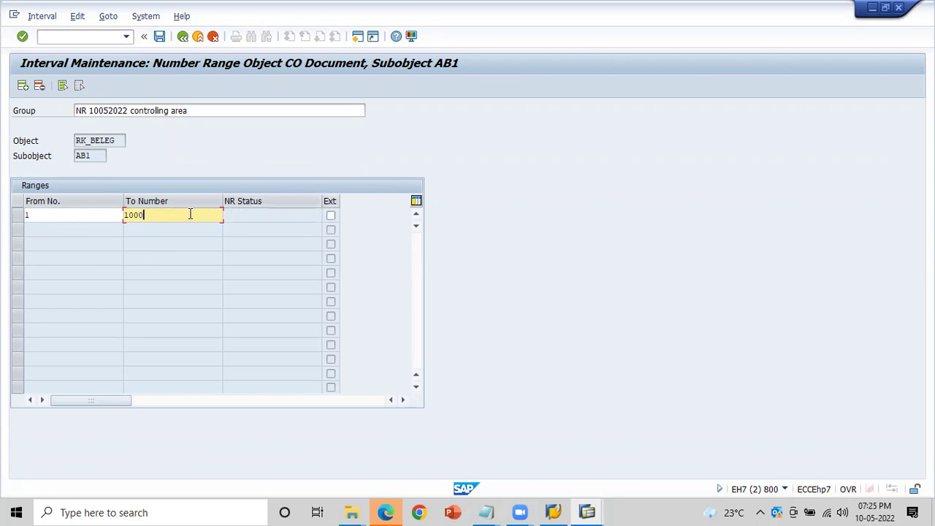
click(242, 214)
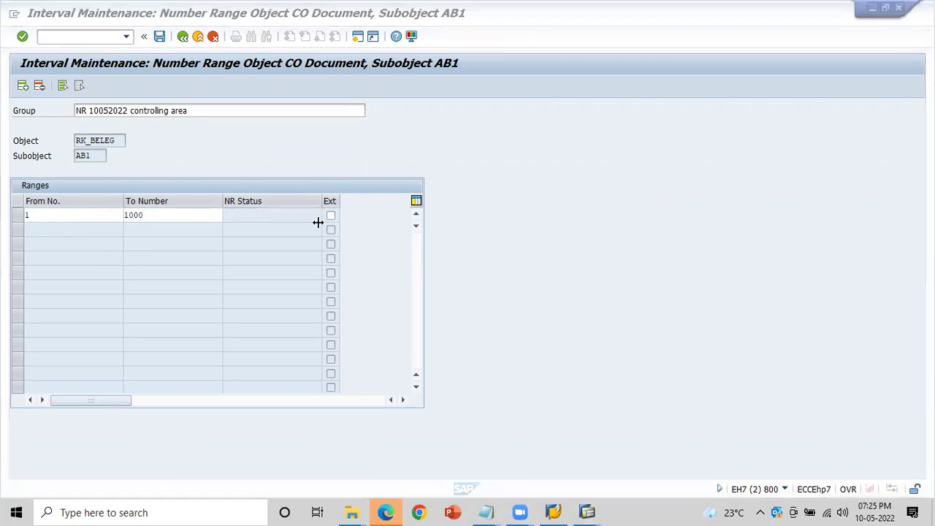
click(290, 212)
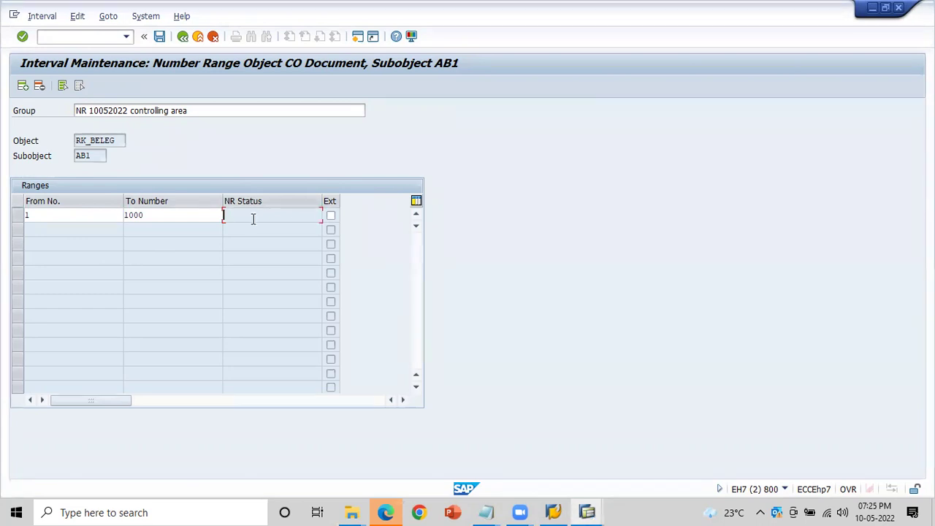
- Save the new group's number range interval, acknowledge the transport notice, and return to group maintenance
click(160, 37)
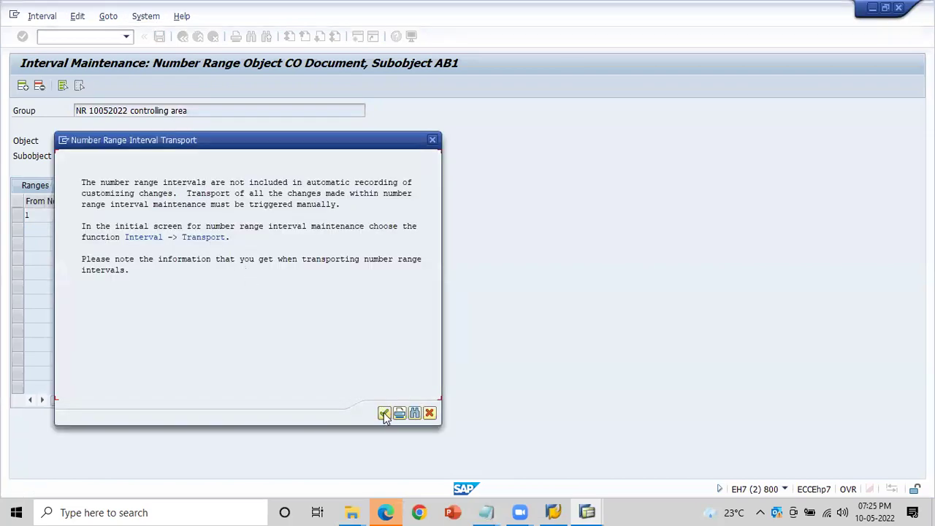
click(384, 414)
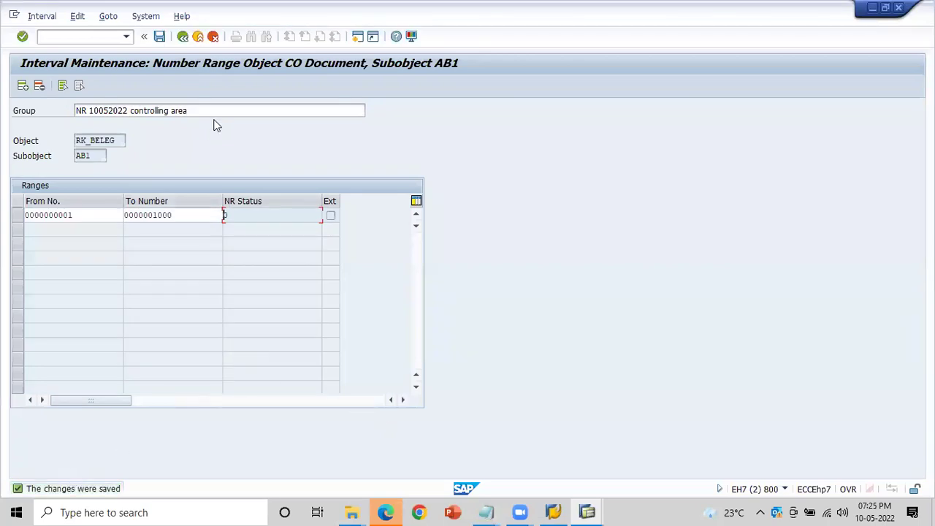
click(182, 36)
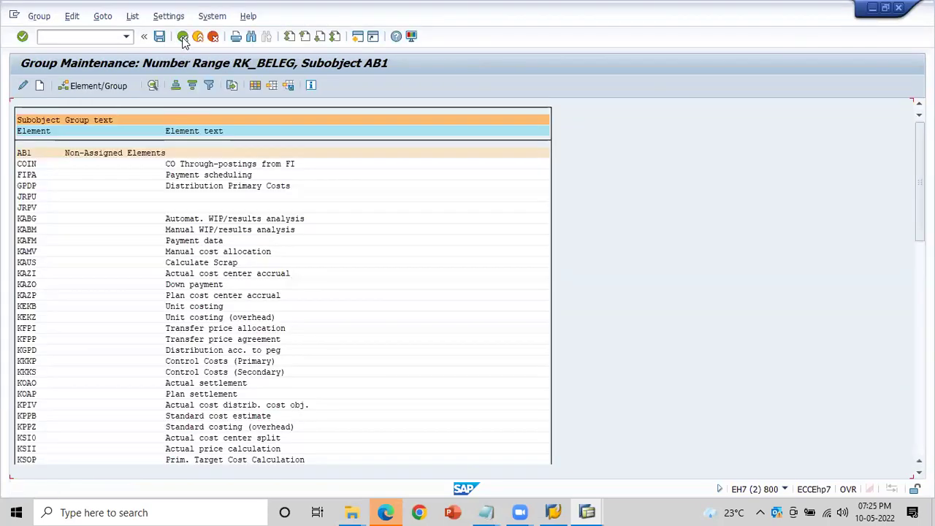
- Assign element COIN (CO Through-postings from FI) to the group NR 10052022 controlling area
click(28, 166)
click(103, 86)
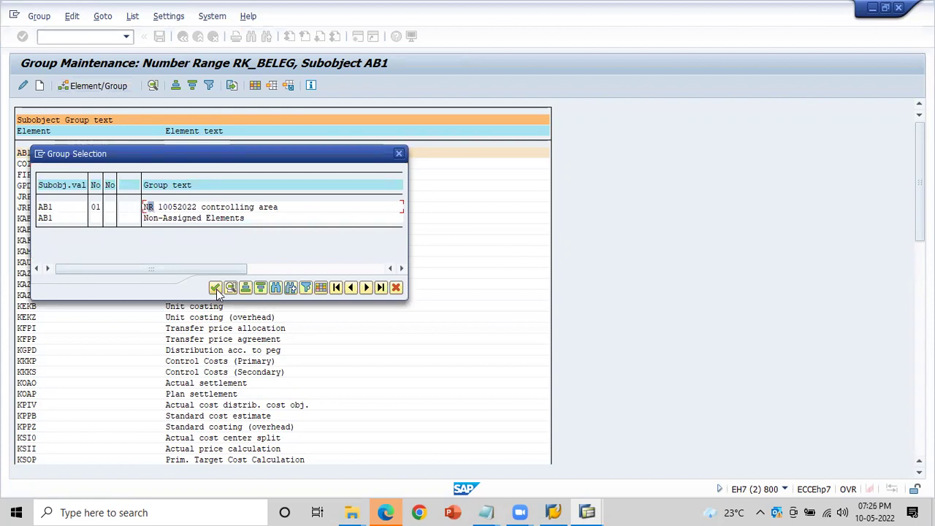
double_click(147, 208)
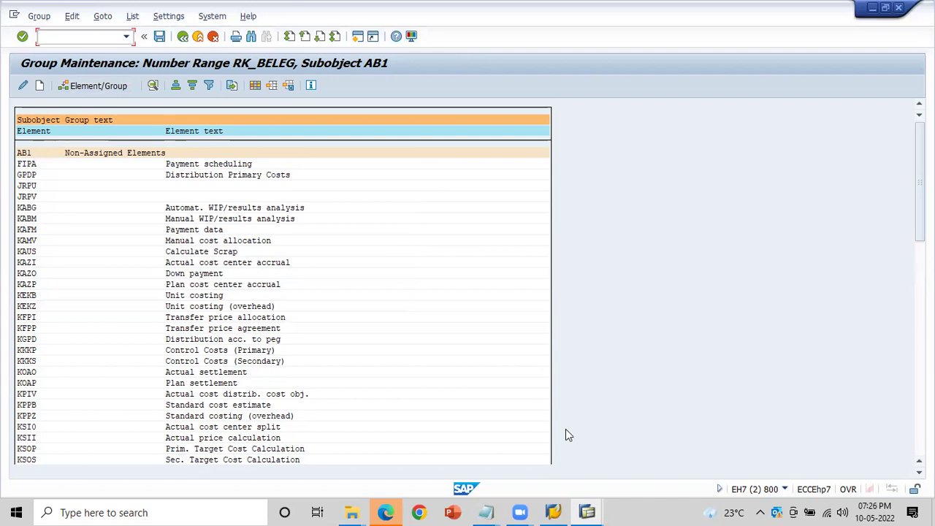
- Save the COIN element assignment in group maintenance and return to the IMG structure
drag(919, 183, 919, 398)
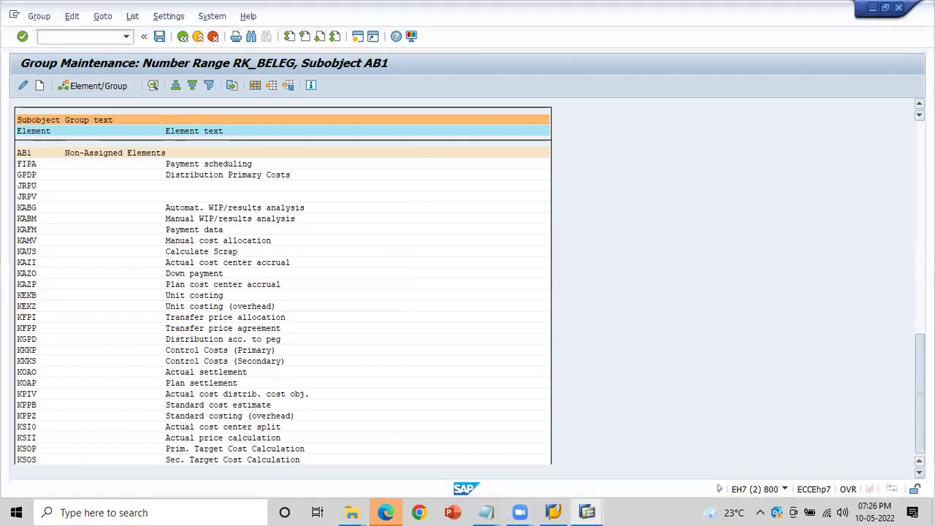
click(653, 216)
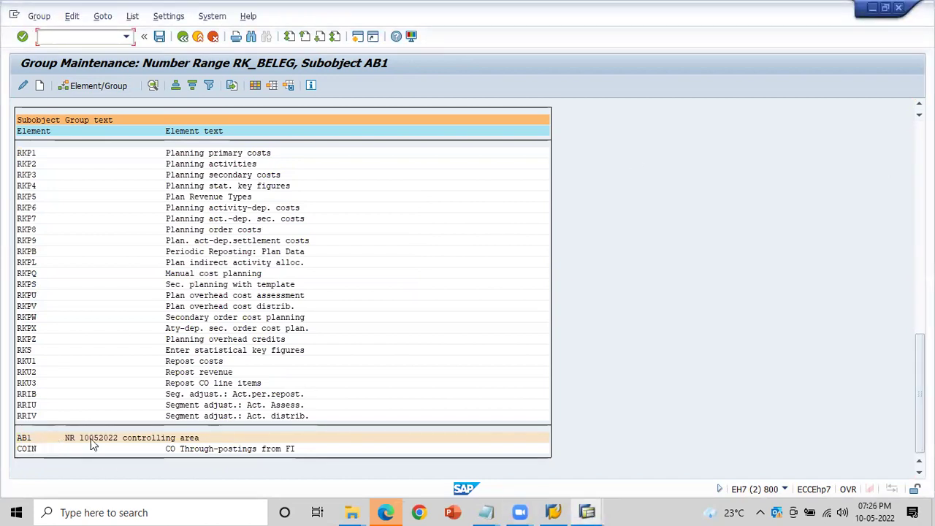
double_click(33, 448)
click(160, 37)
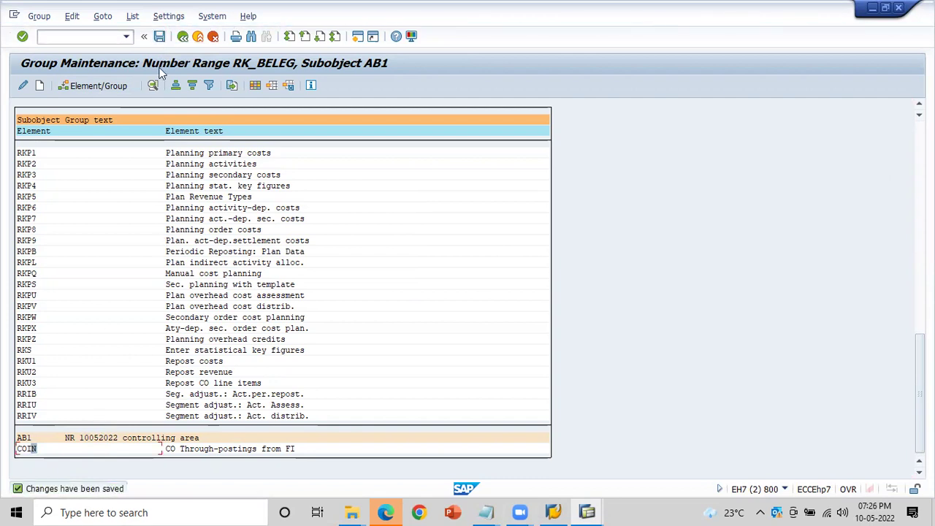
click(183, 37)
click(182, 37)
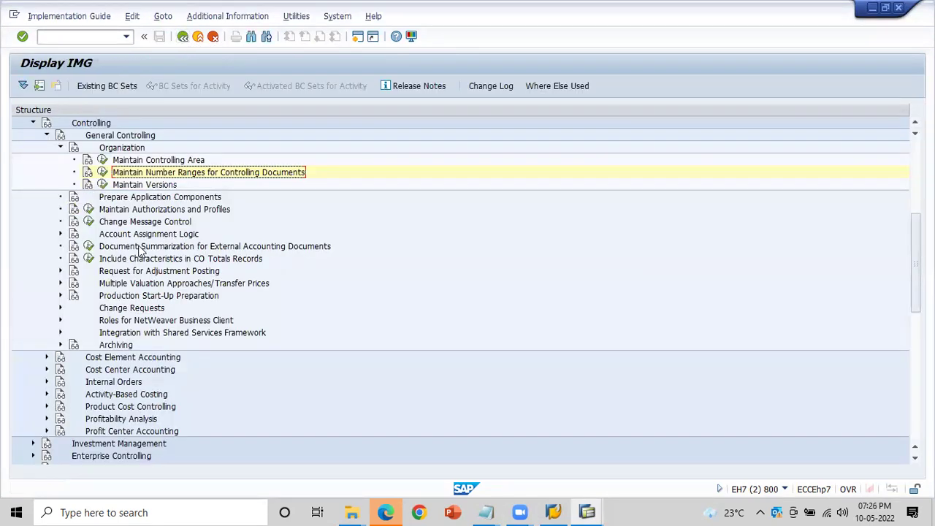
- Collapse the General Controlling node under Controlling in the IMG structure
click(33, 123)
click(33, 123)
click(46, 135)
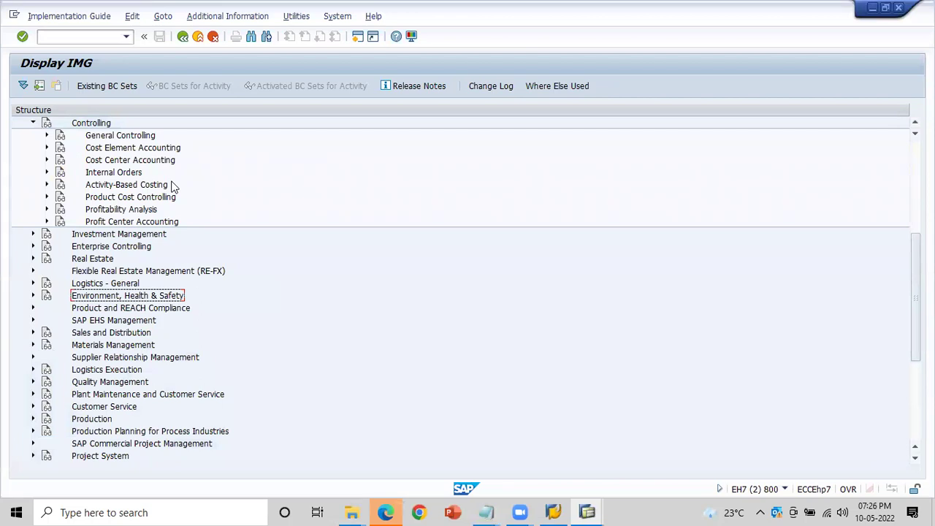
- Switch to the Notepad list of enterprise structure items, check the Maintain controlling area entry, and return to the SAP IMG
key(alt+Tab)
key(alt+Tab)
key(alt+Tab)
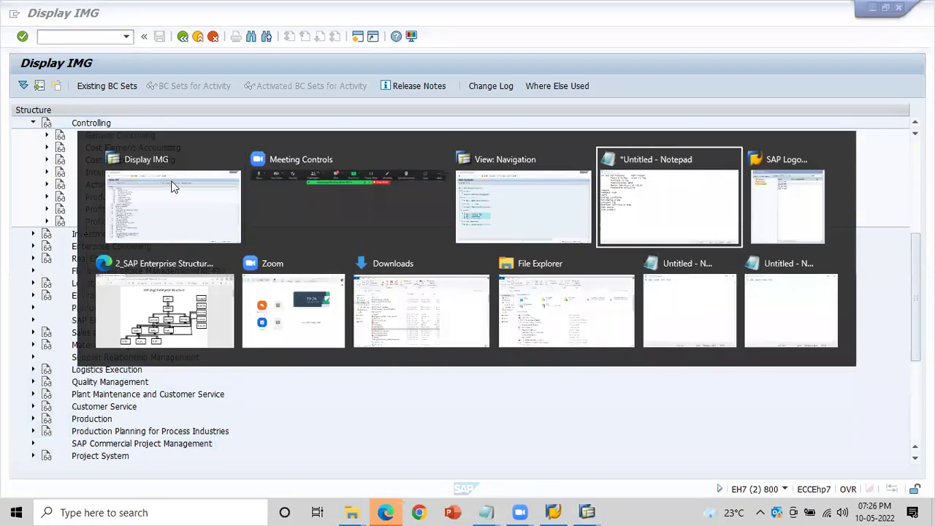
click(6, 235)
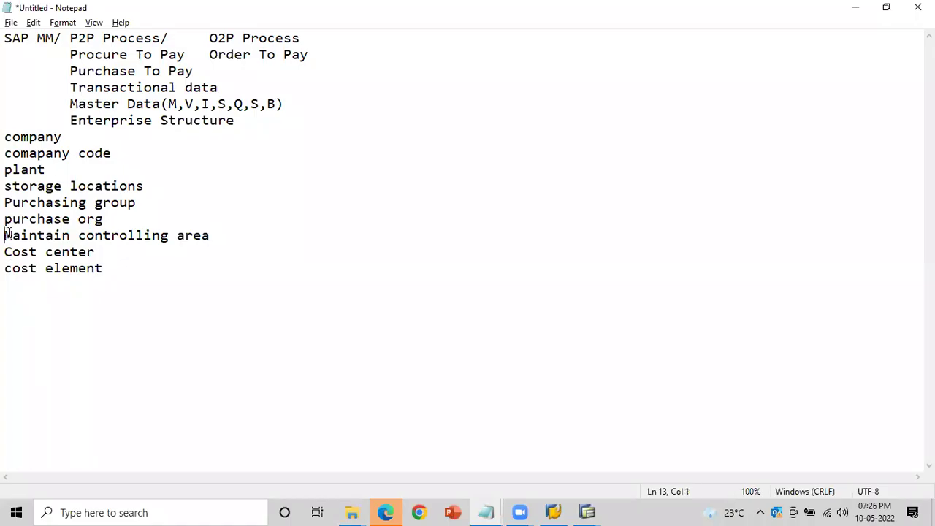
drag(6, 234, 237, 230)
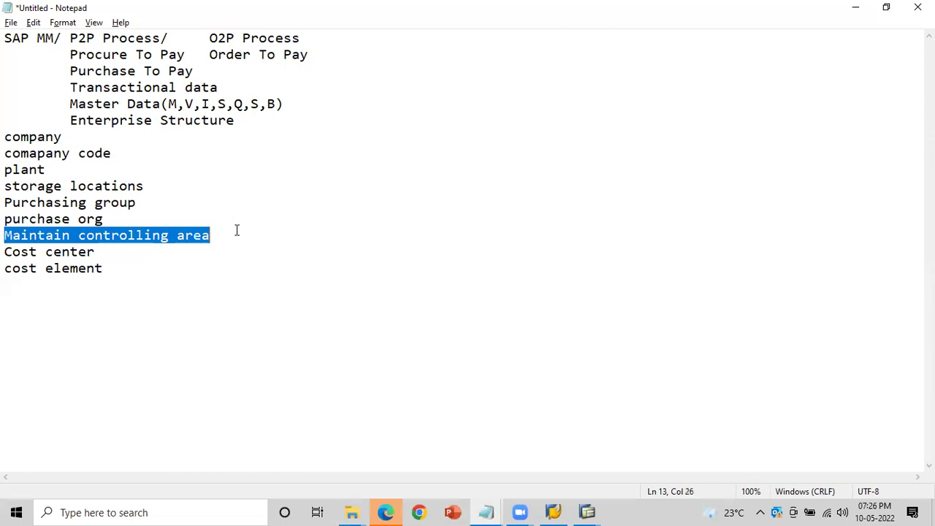
click(237, 230)
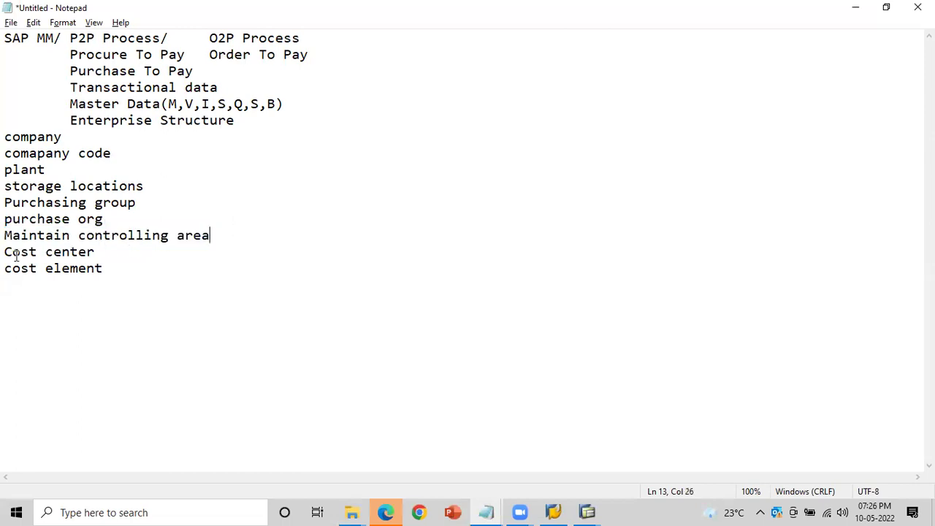
key(alt+Tab)
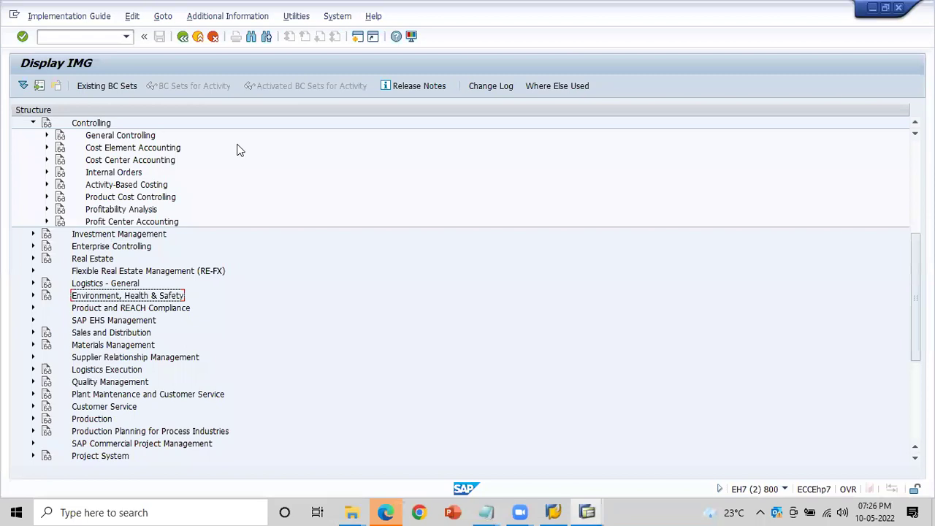
- Start the Create cost center activity from the Cost Centers master data under Cost Center Accounting
click(86, 161)
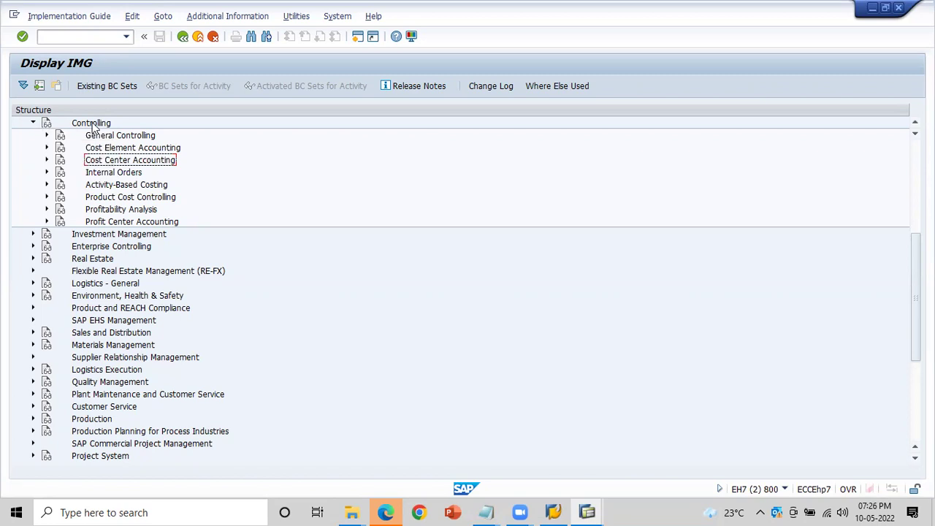
click(46, 160)
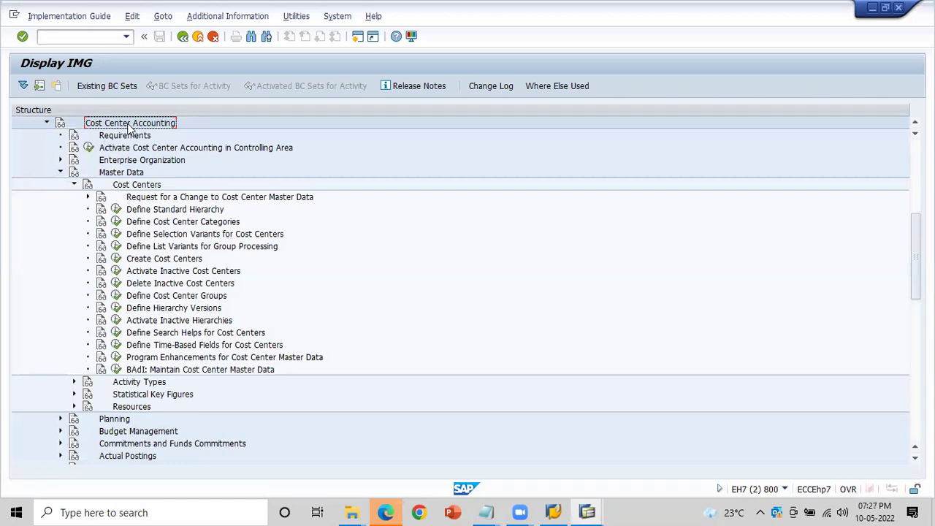
click(123, 187)
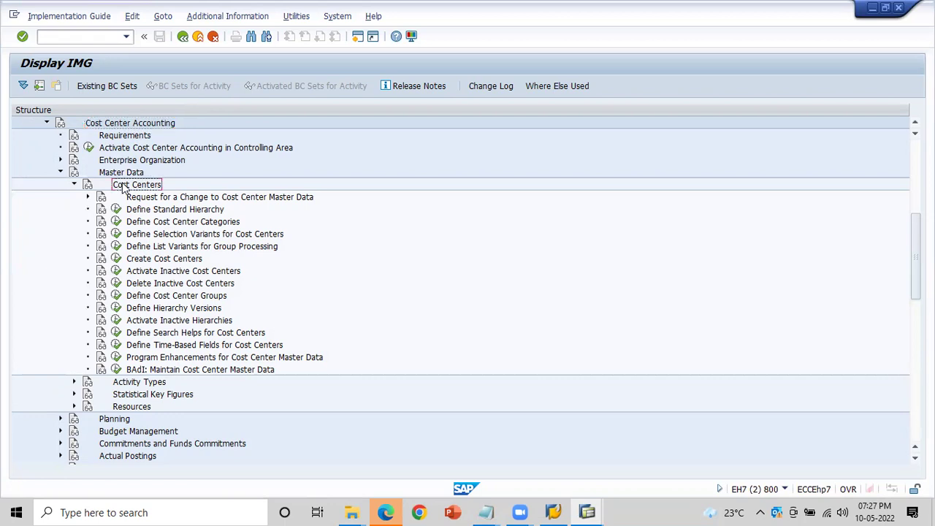
click(147, 264)
click(116, 262)
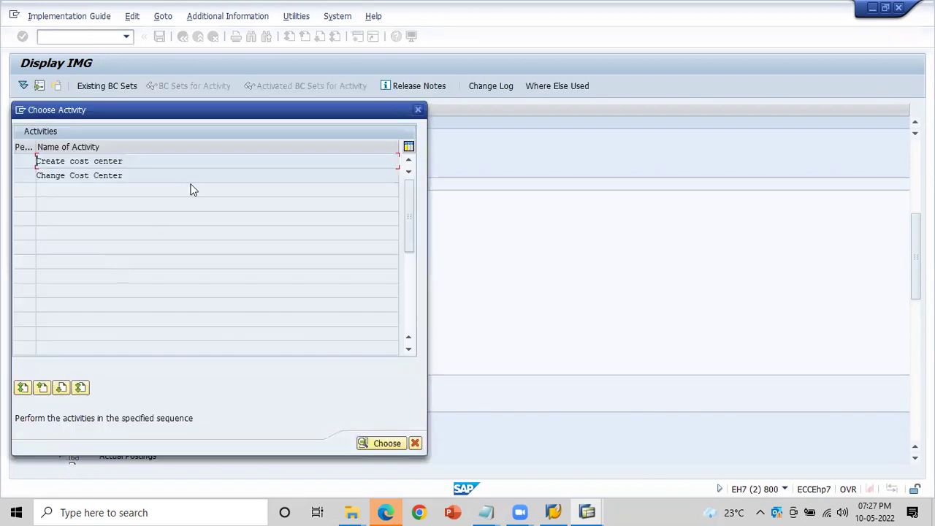
double_click(104, 162)
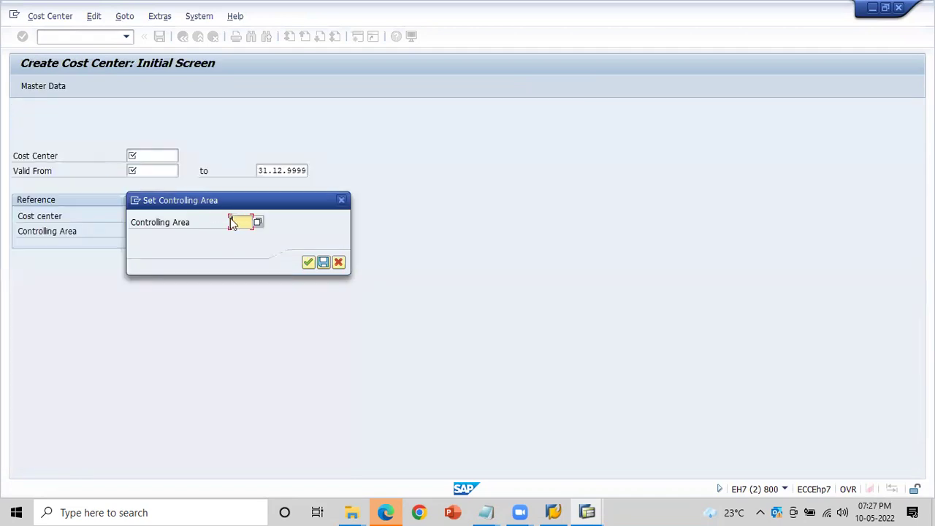
- Set the controlling area to AB1 for the cost center creation
text(A)
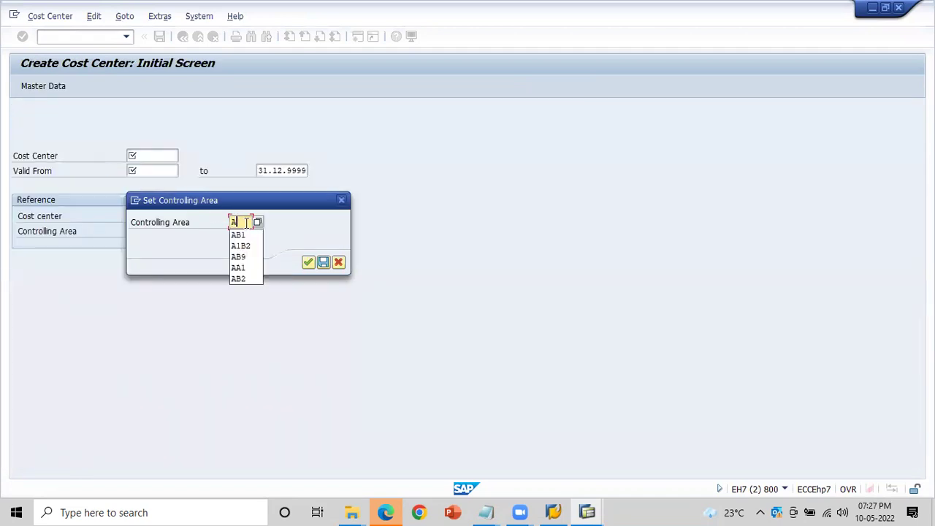
text(B1)
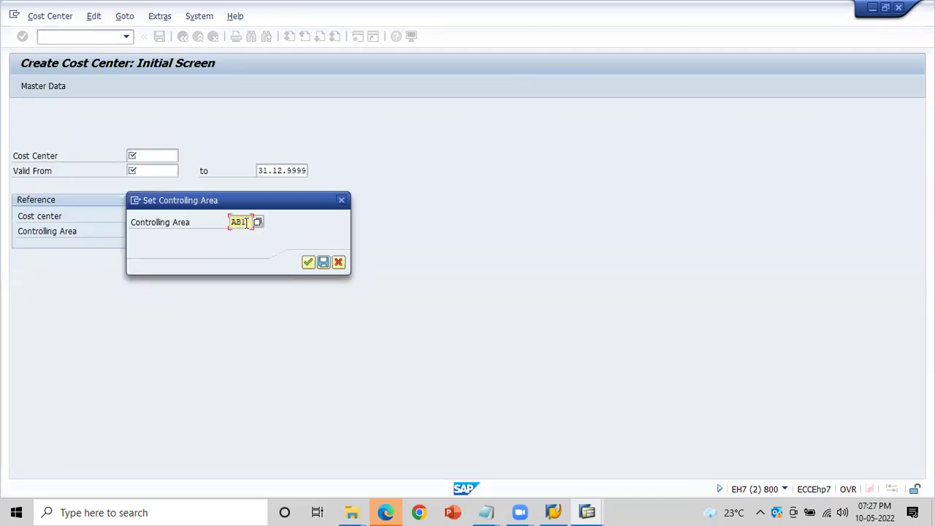
click(307, 262)
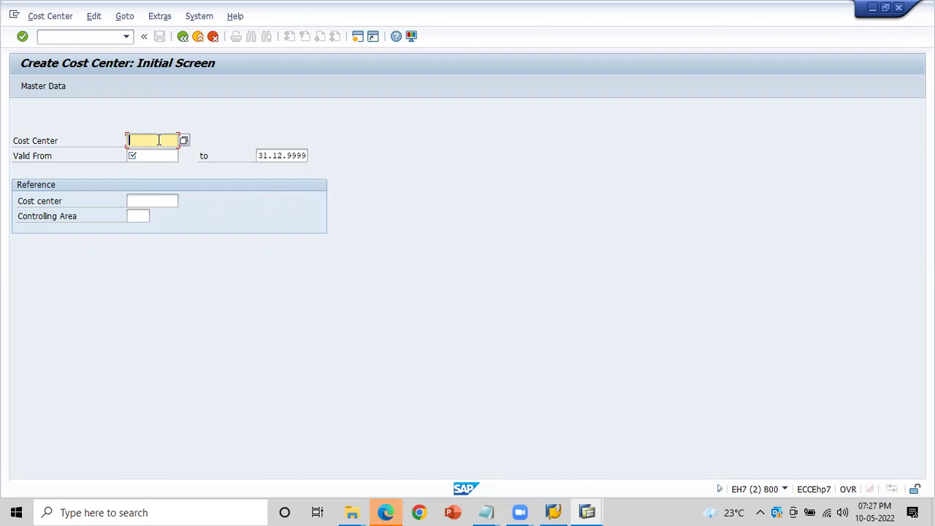
- Enter AB1_CC as the cost center and set its valid-from date to 10.05.2022
text(AB1_CC)
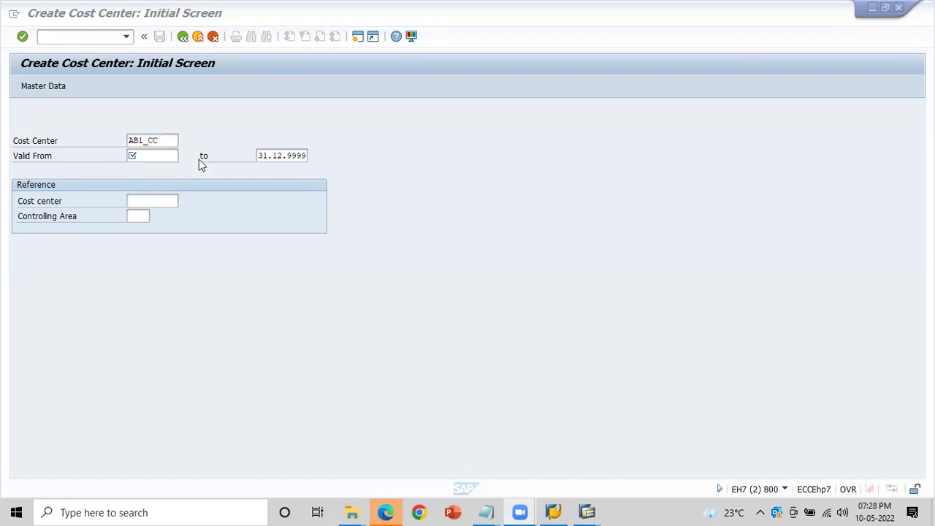
click(161, 141)
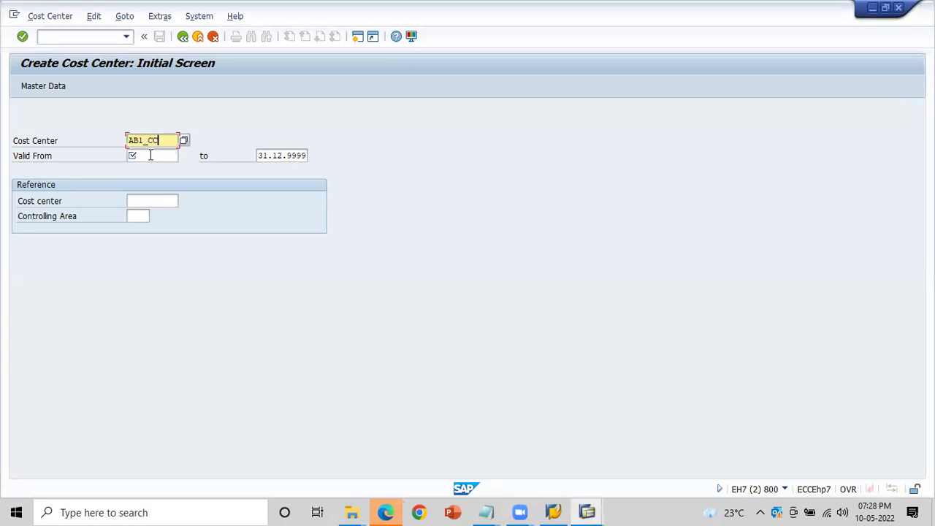
click(150, 155)
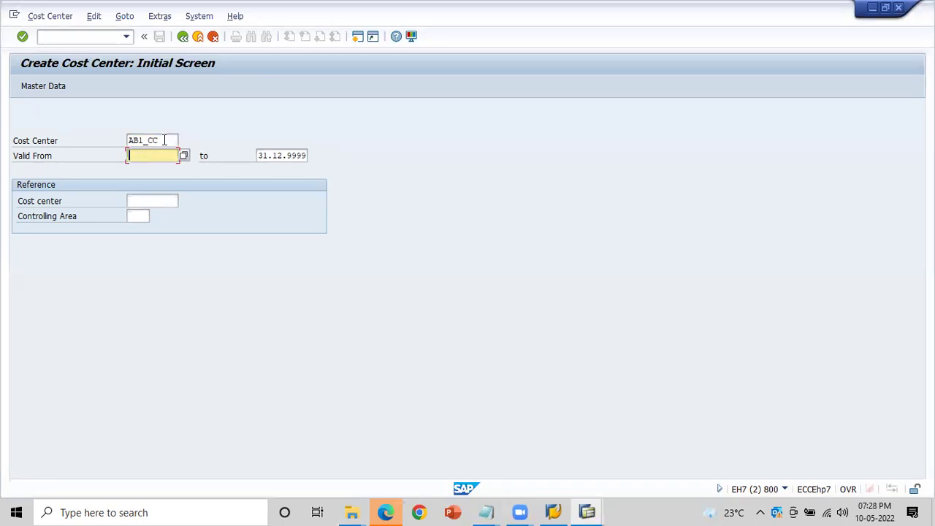
click(164, 140)
click(154, 156)
click(287, 156)
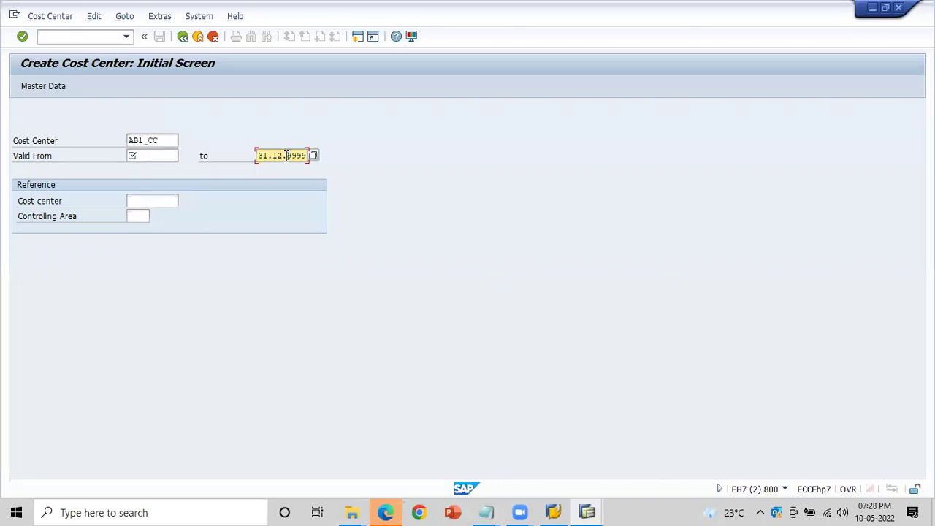
click(156, 156)
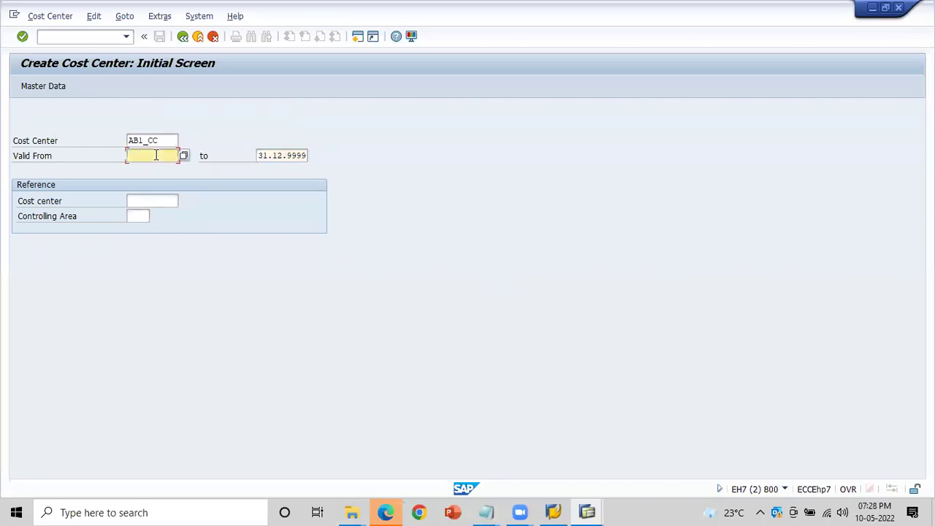
text(10052022)
key(Return)
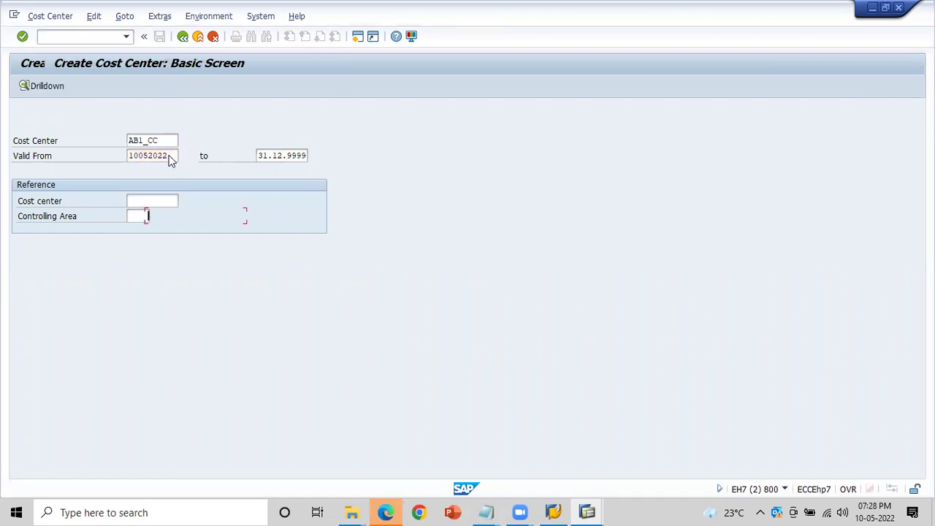
click(213, 38)
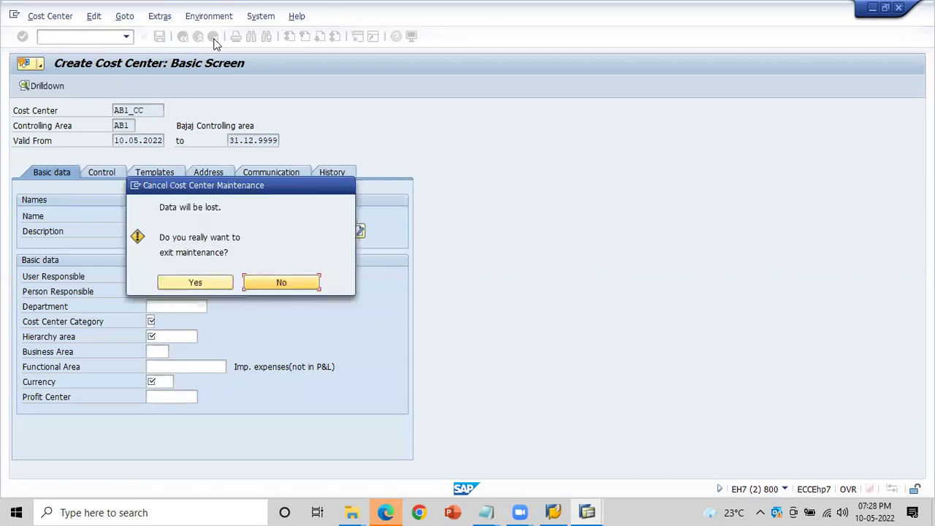
click(204, 281)
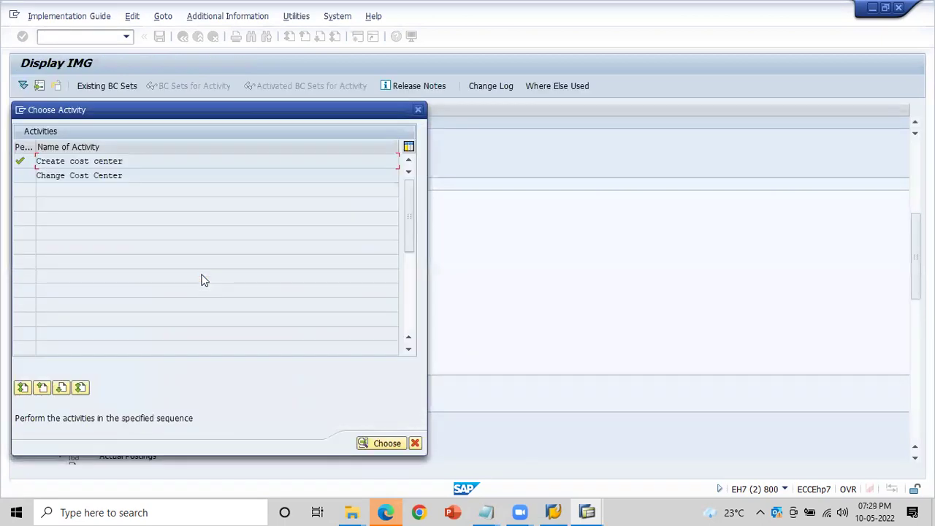
double_click(91, 160)
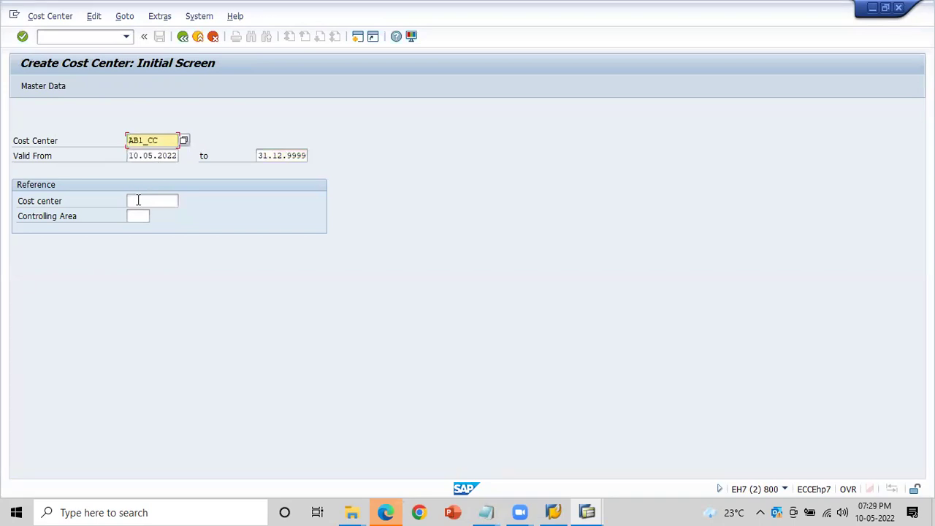
- Use cost center 1000 in controlling area 1000 as the reference and continue to the basic screen
click(138, 200)
text(1000)
key(Tab)
text(1000)
click(156, 200)
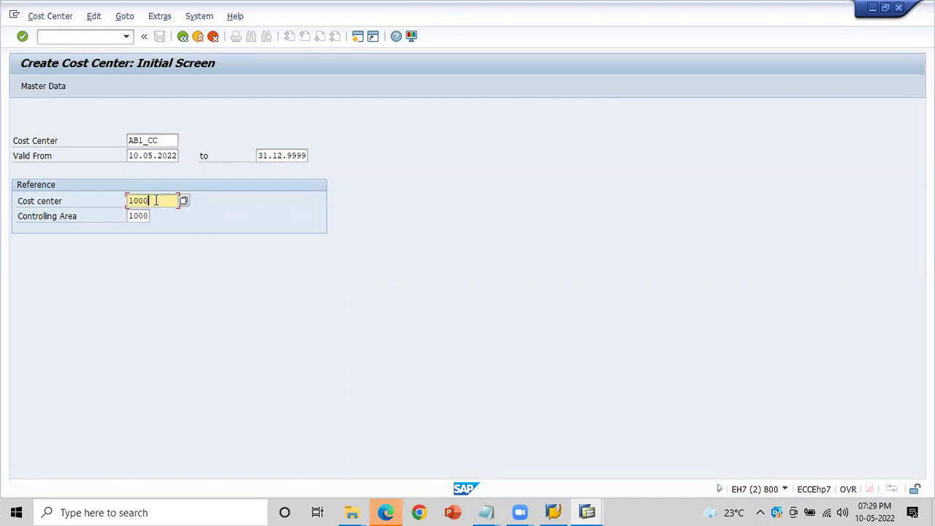
click(139, 216)
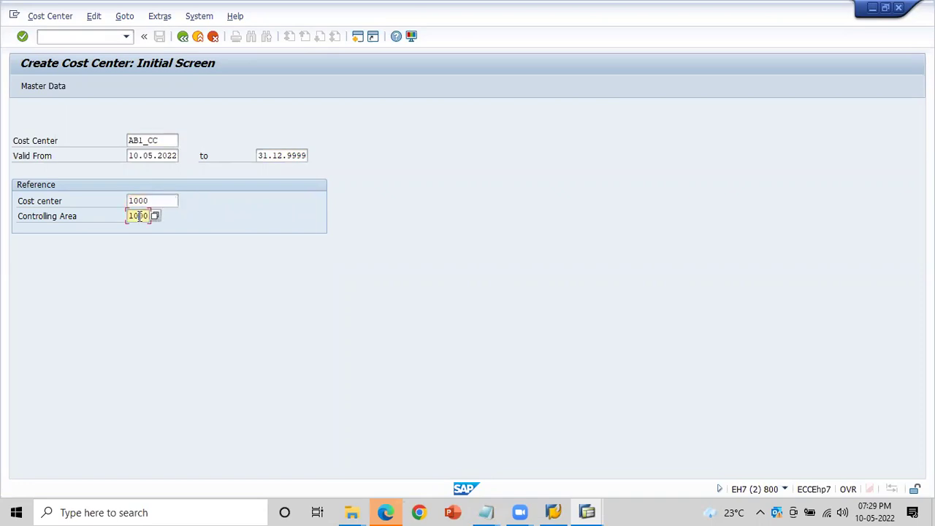
click(162, 200)
key(Return)
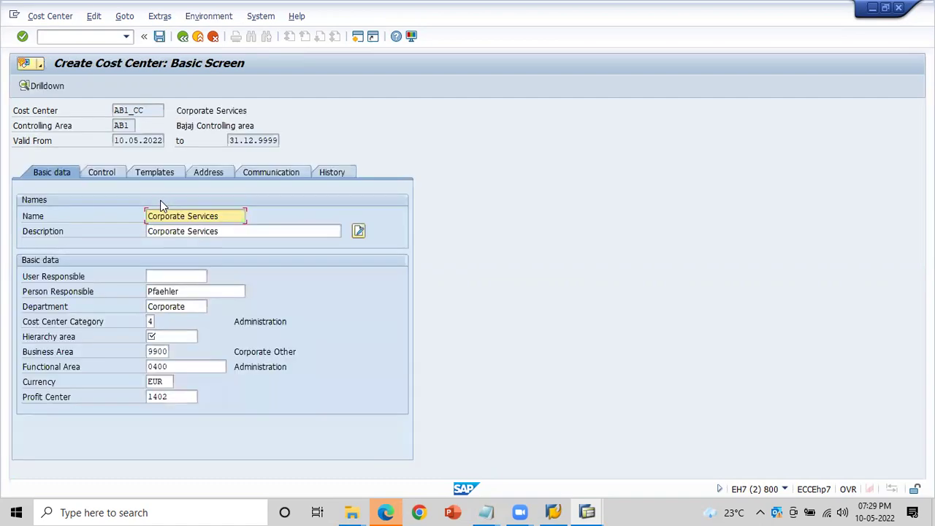
click(221, 231)
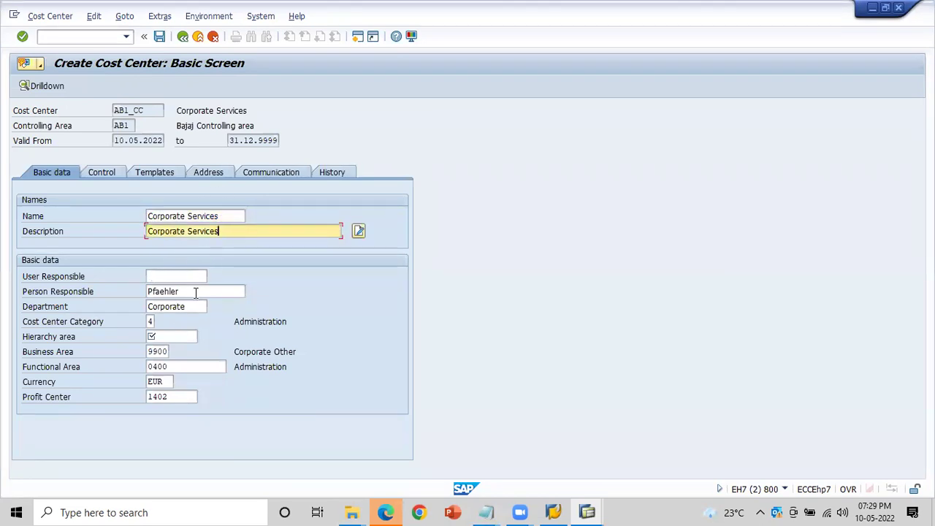
click(196, 291)
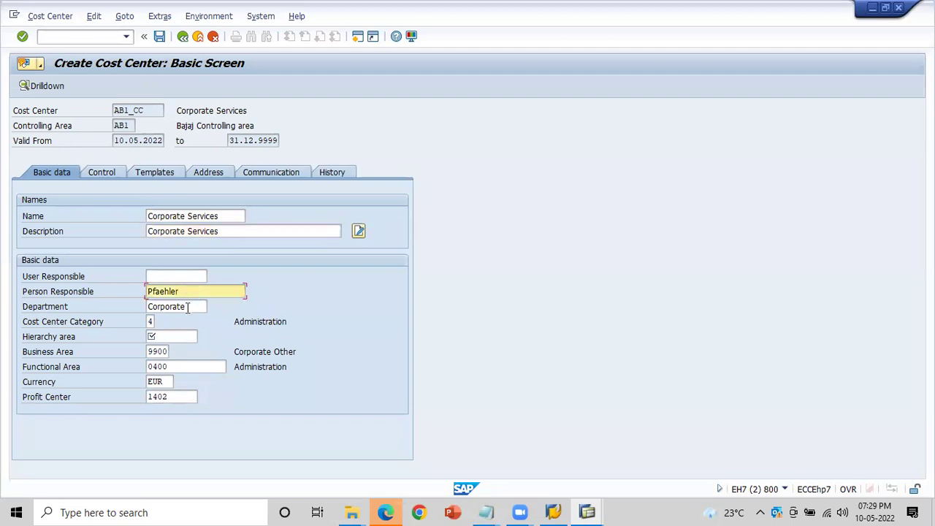
click(190, 307)
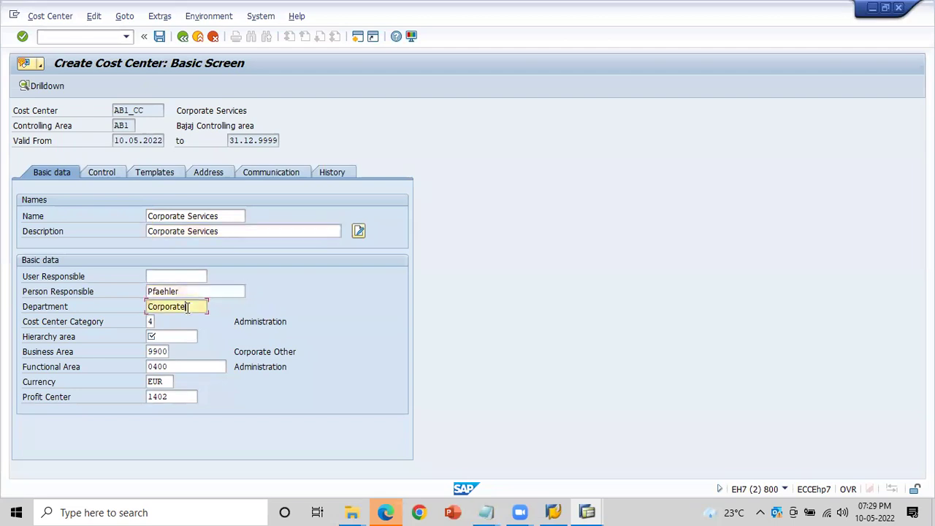
click(225, 217)
click(221, 231)
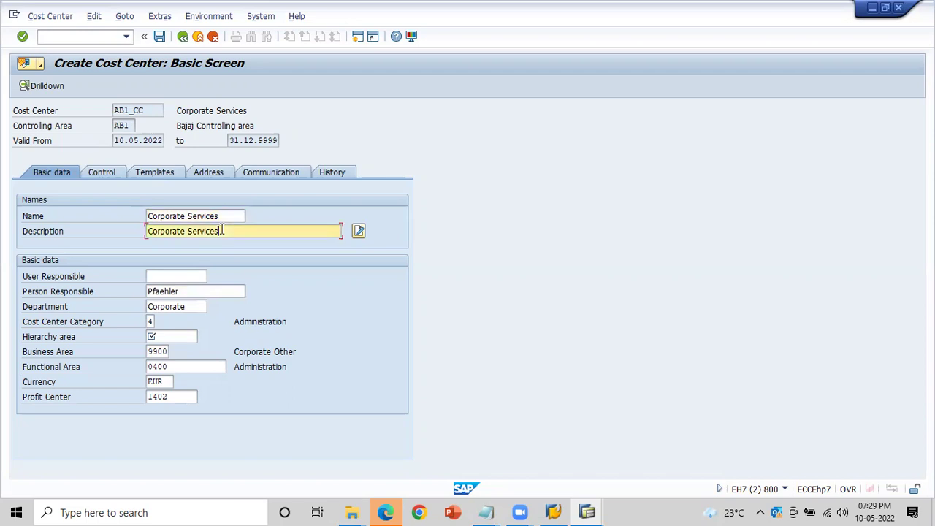
- Set the hierarchy area of cost center AB1_CC to AB1 and clear its profit center
click(174, 336)
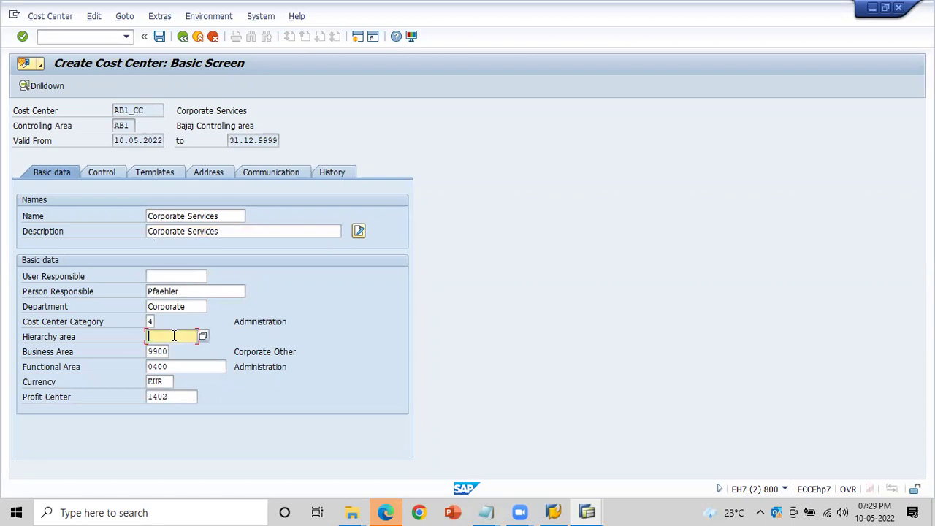
text(AB1)
key(Tab)
key(Tab)
key(Tab)
key(Tab)
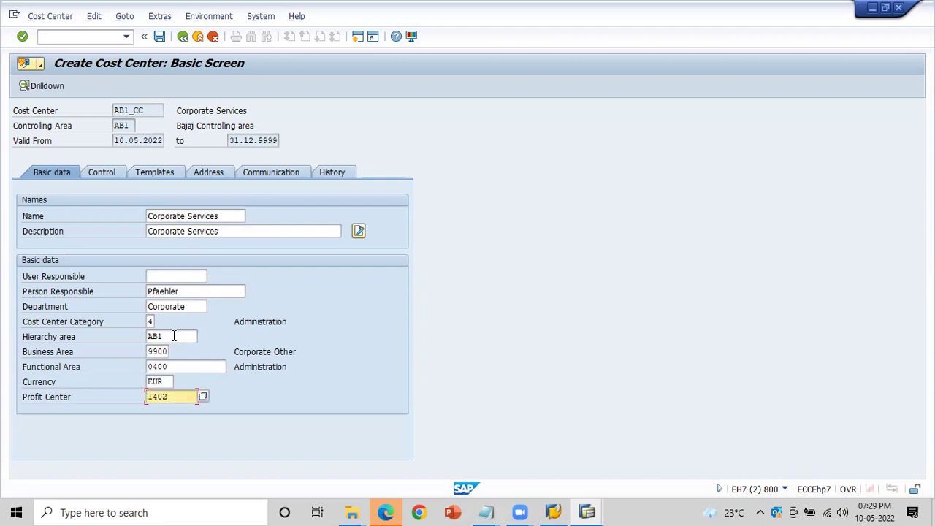
key(Delete)
key(Delete)
key(Delete)
key(Delete)
- Accept the missing profit center, save cost center AB1_CC, and close the activity selection
key(Return)
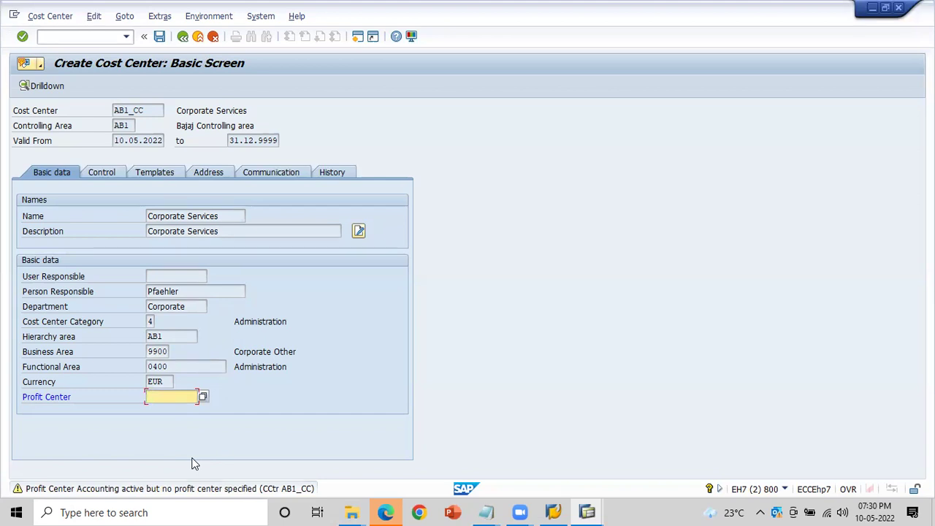
key(Return)
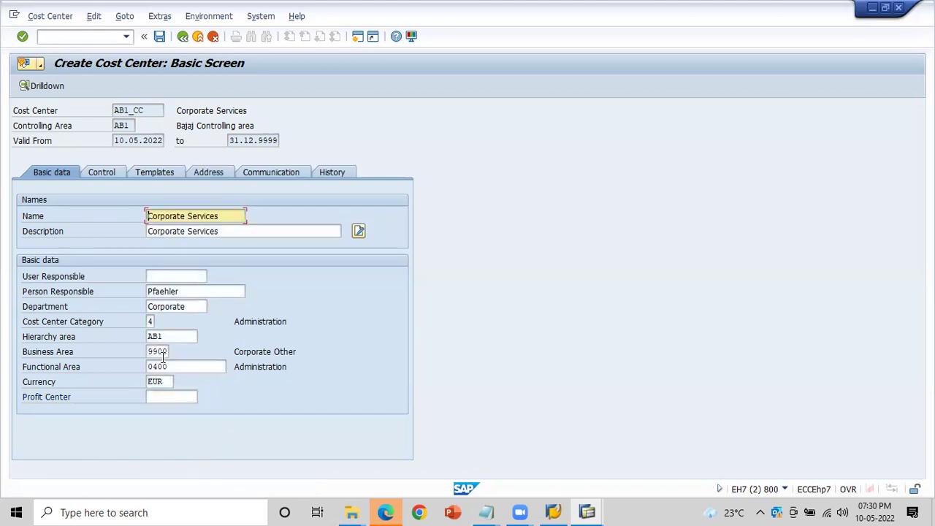
click(159, 37)
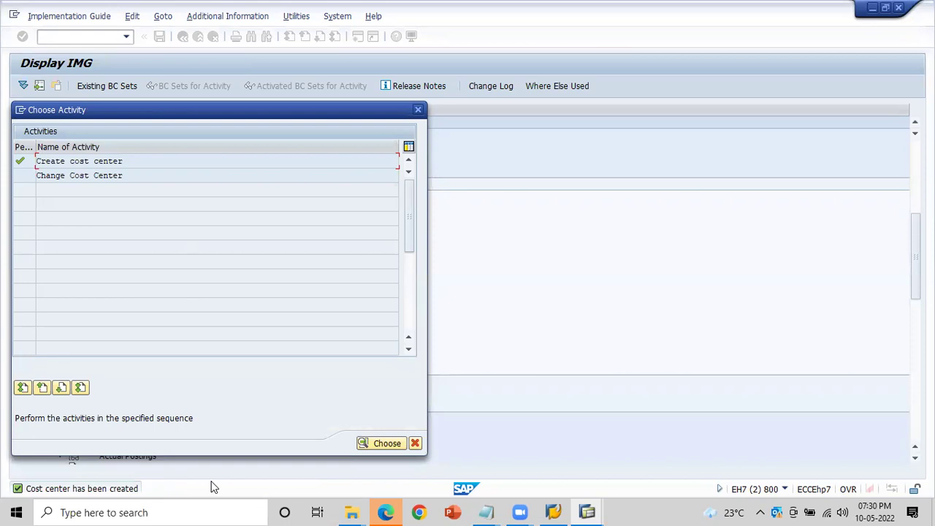
click(415, 443)
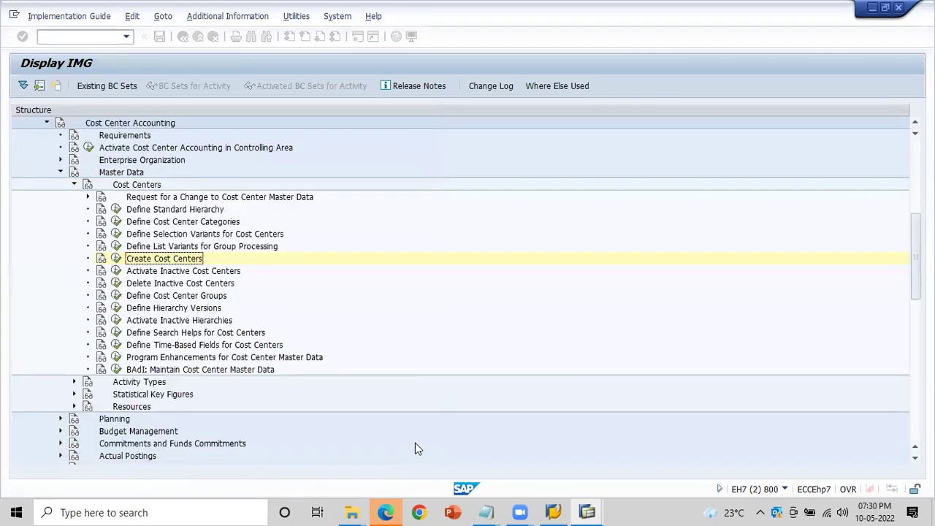
- Collapse the Cost Center Accounting branch and select Cost Element Accounting under Controlling
click(61, 173)
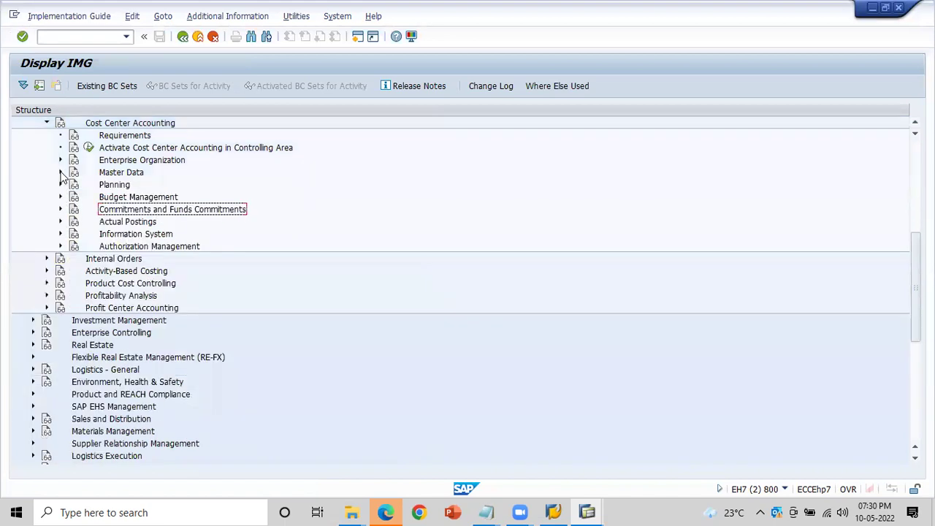
click(47, 123)
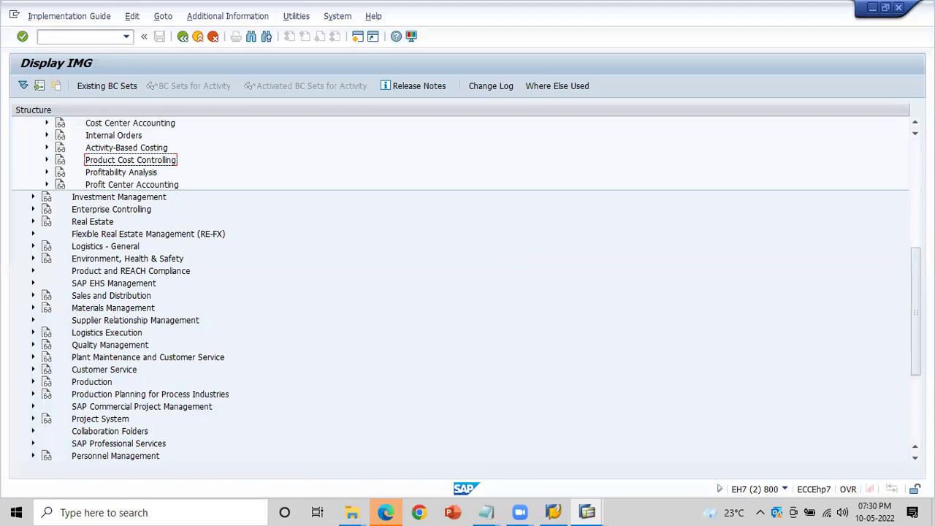
scroll(467, 293, up, 3)
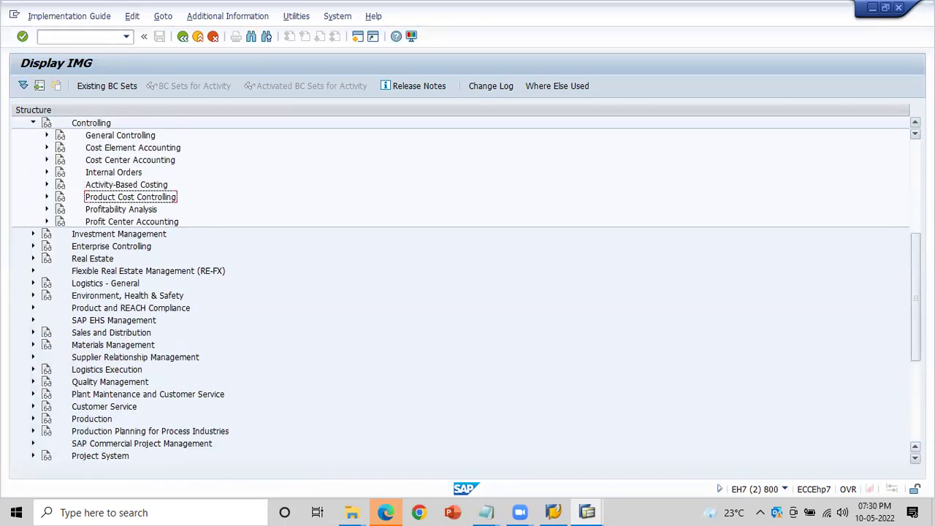
click(115, 149)
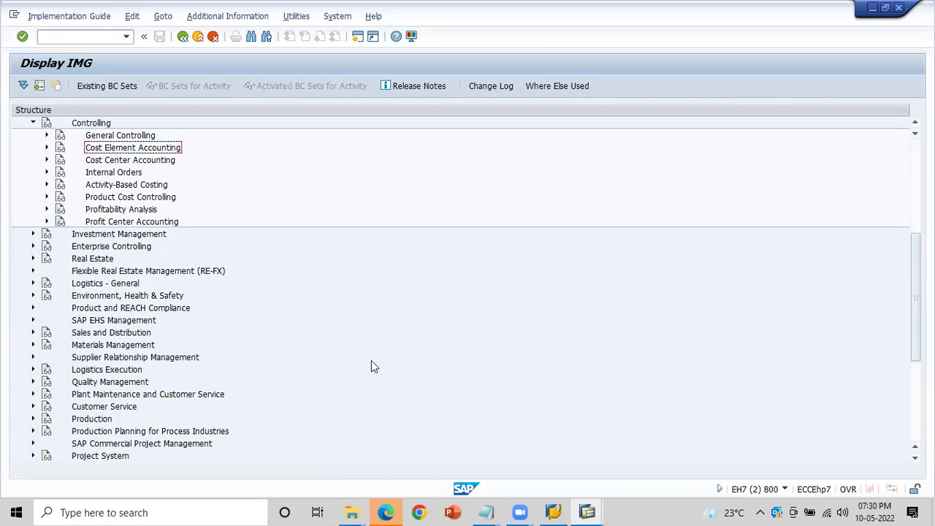
key(alt+Tab)
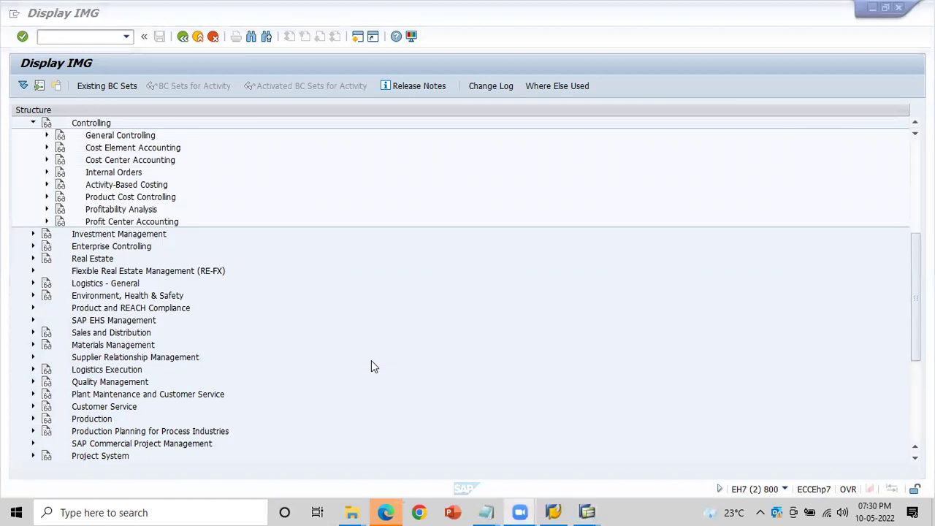
click(373, 365)
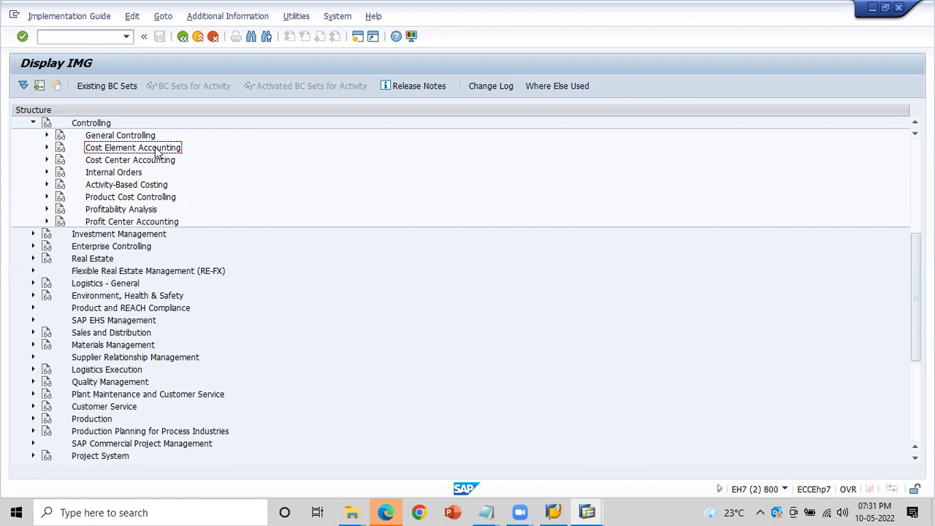
click(120, 164)
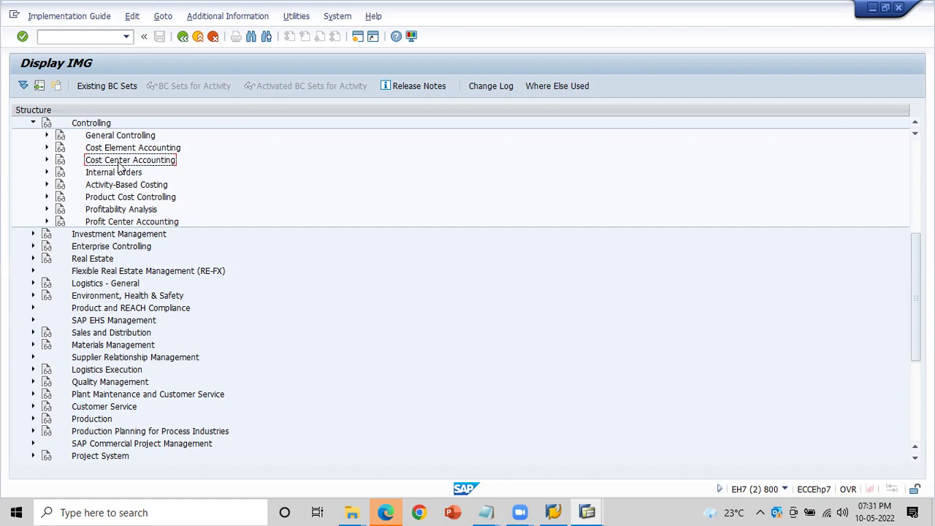
- Start the Create Primary Cost Element activity from the Cost Elements master data of Cost Element Accounting
click(46, 148)
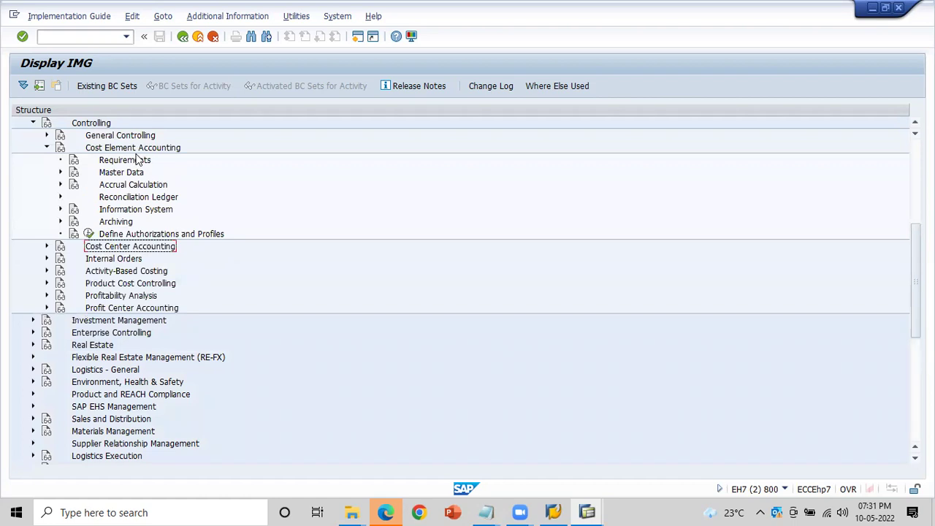
click(60, 173)
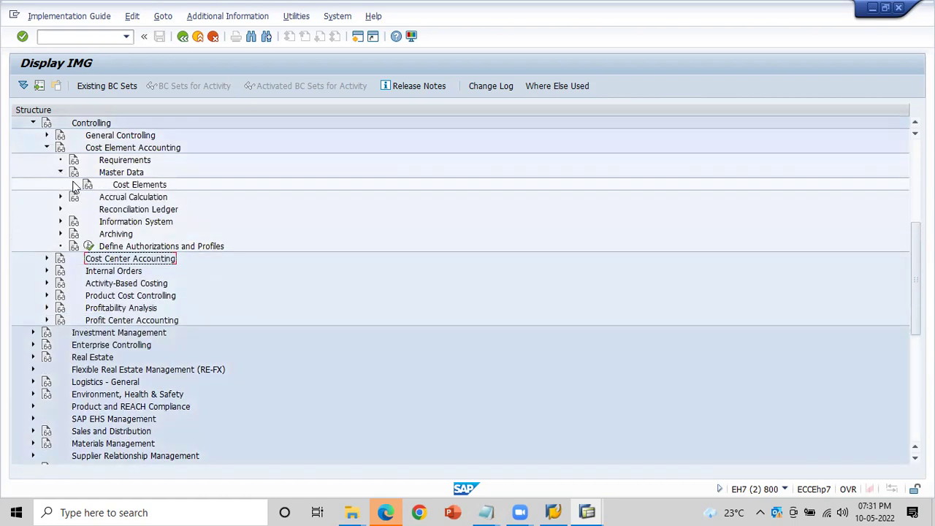
click(74, 185)
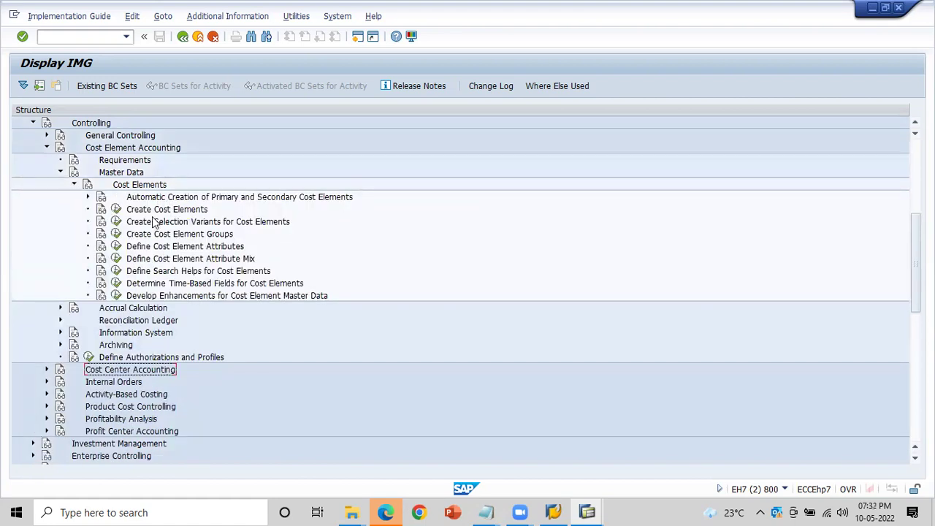
click(146, 210)
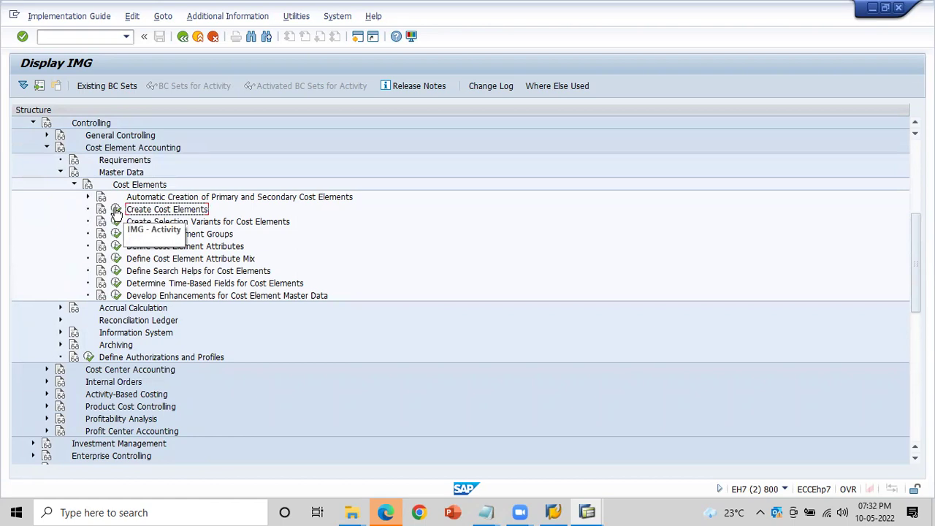
click(116, 210)
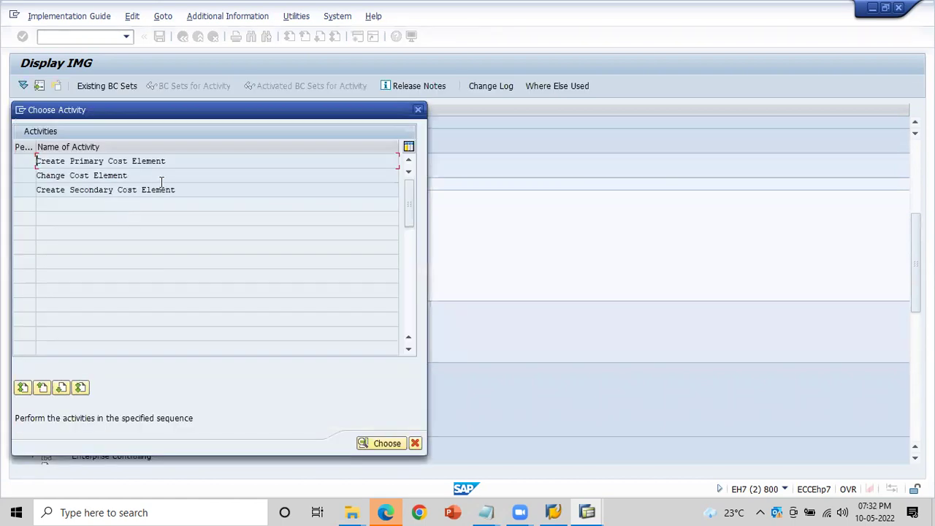
double_click(104, 161)
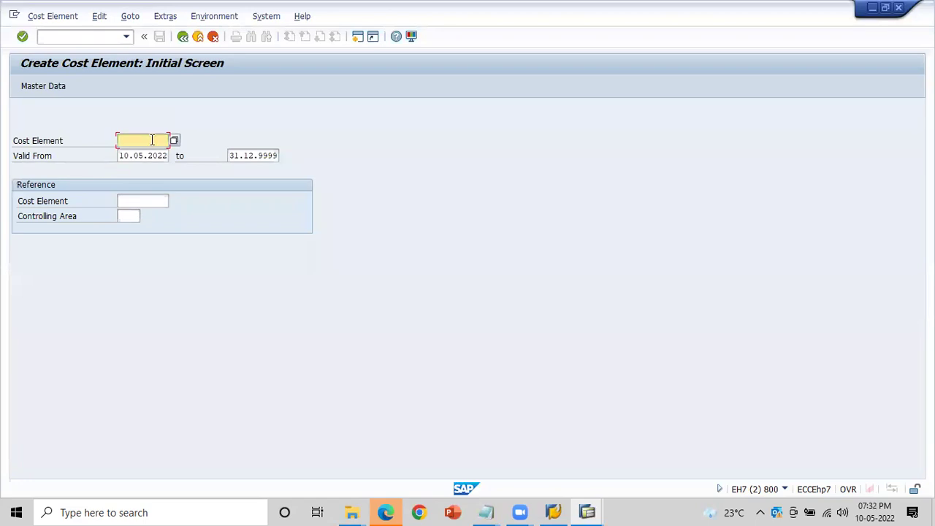
- Enter 1000 as the cost element and continue to its basic screen
text(1000)
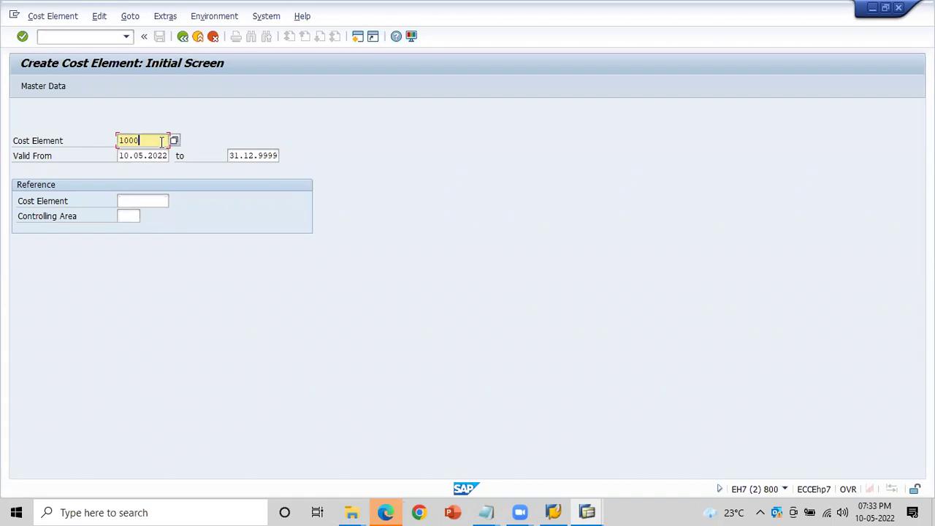
key(Return)
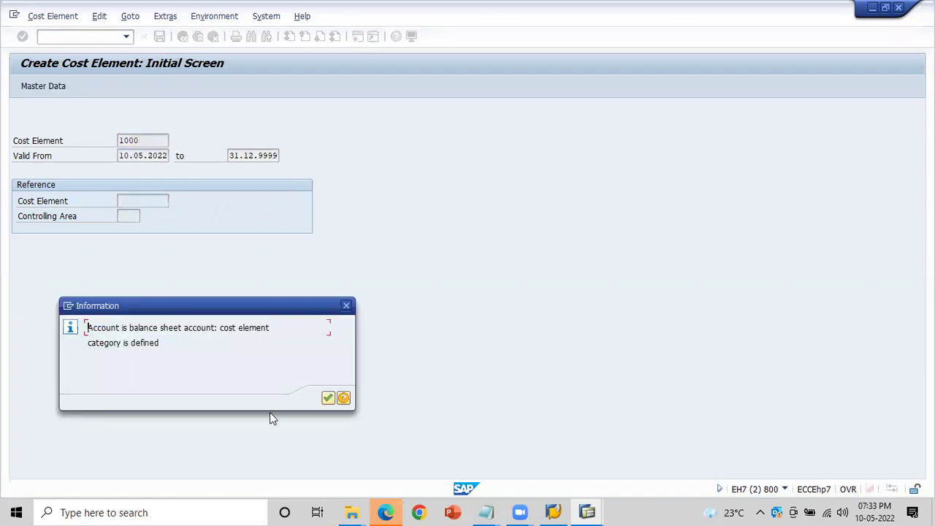
click(327, 398)
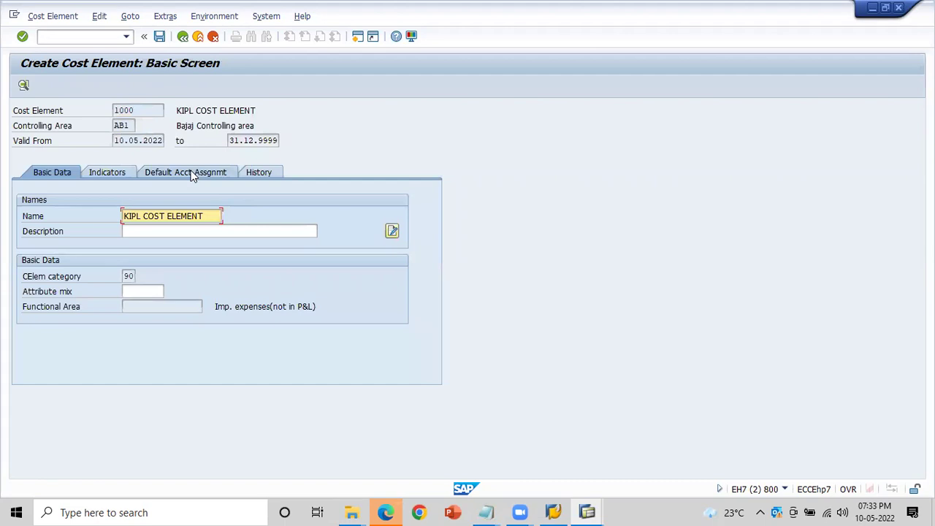
- Assign AB1_CC as the default cost center of cost element 1000, save it, and close the activity selection
click(191, 173)
text(AB1_)
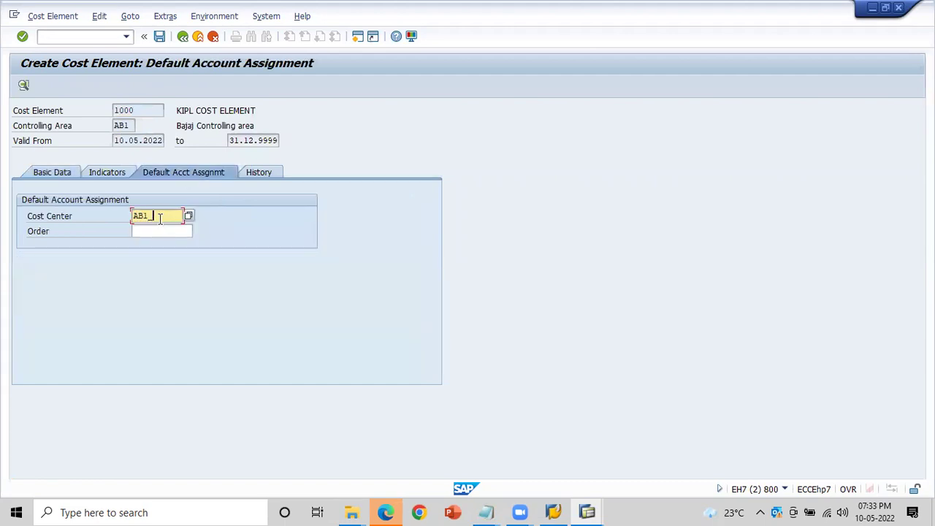
text(CC)
click(158, 38)
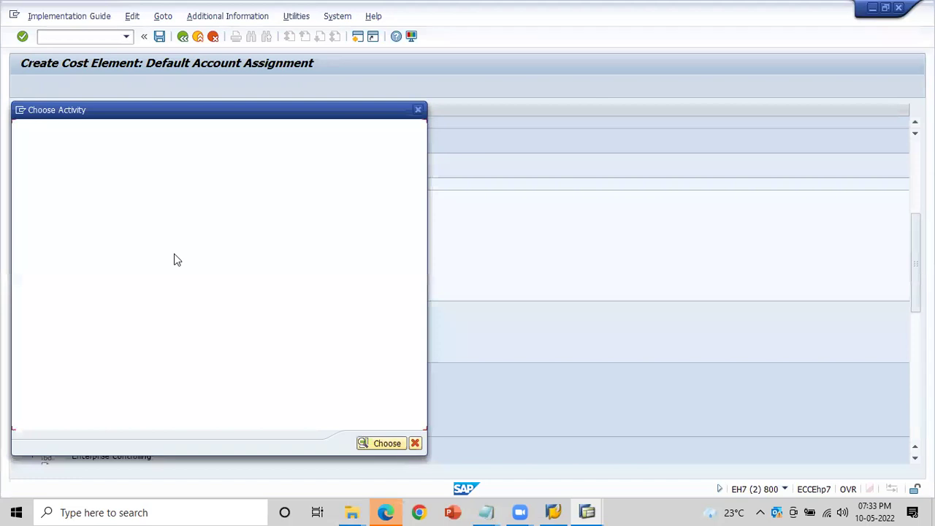
click(414, 444)
- Switch to the Notepad notes and review the enterprise structure list from company and company code through cost center and cost element
key(alt+Tab)
key(Tab)
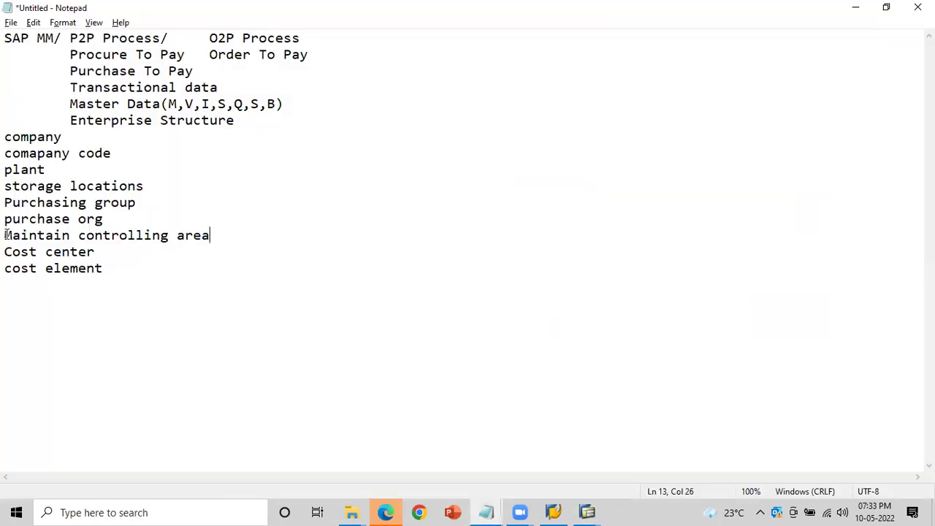
drag(5, 236, 215, 237)
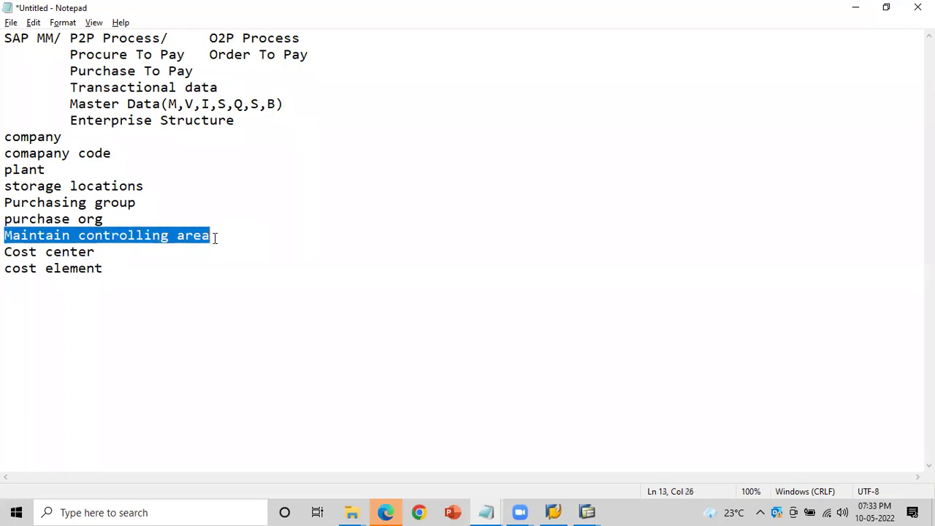
click(214, 238)
drag(6, 252, 105, 271)
click(103, 272)
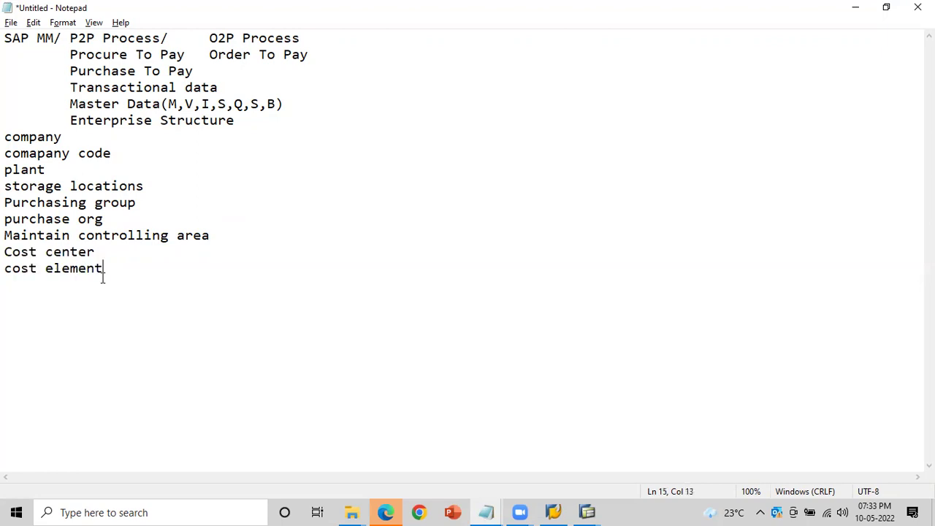
click(71, 121)
drag(71, 120, 291, 123)
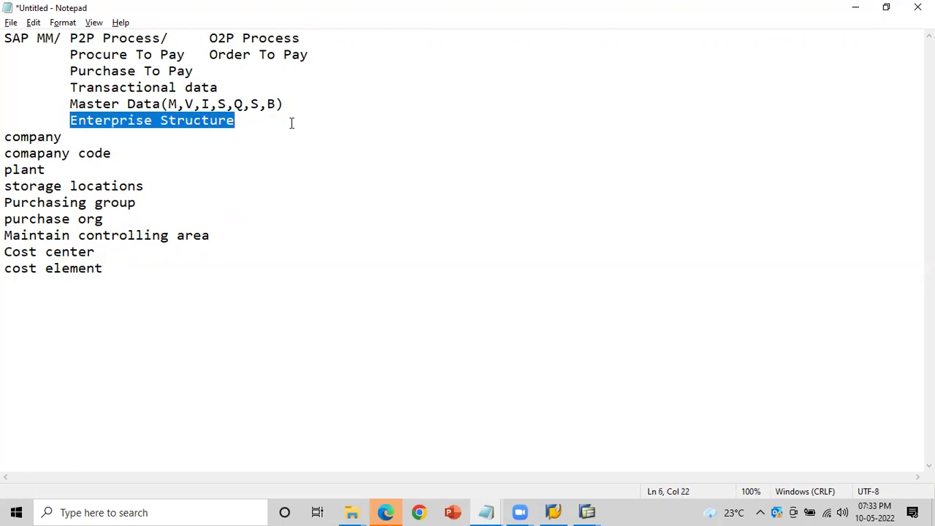
click(259, 120)
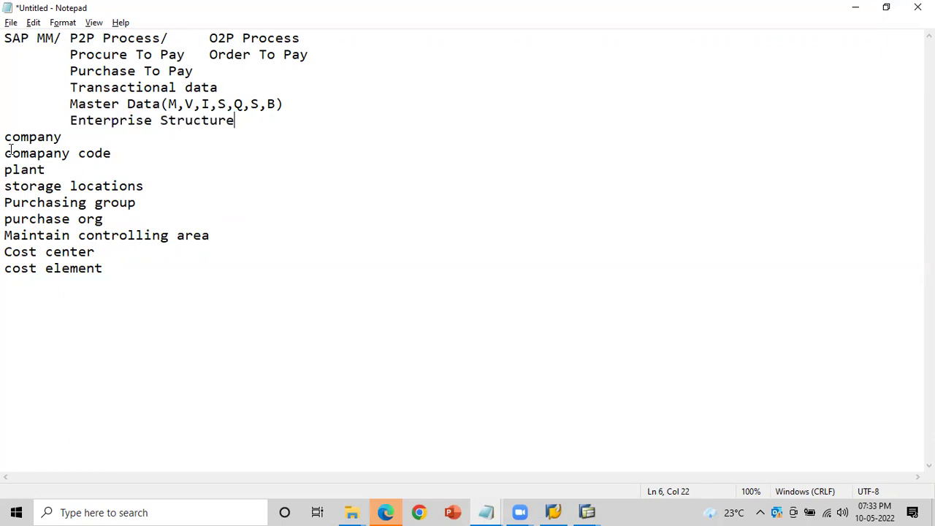
drag(6, 137, 126, 151)
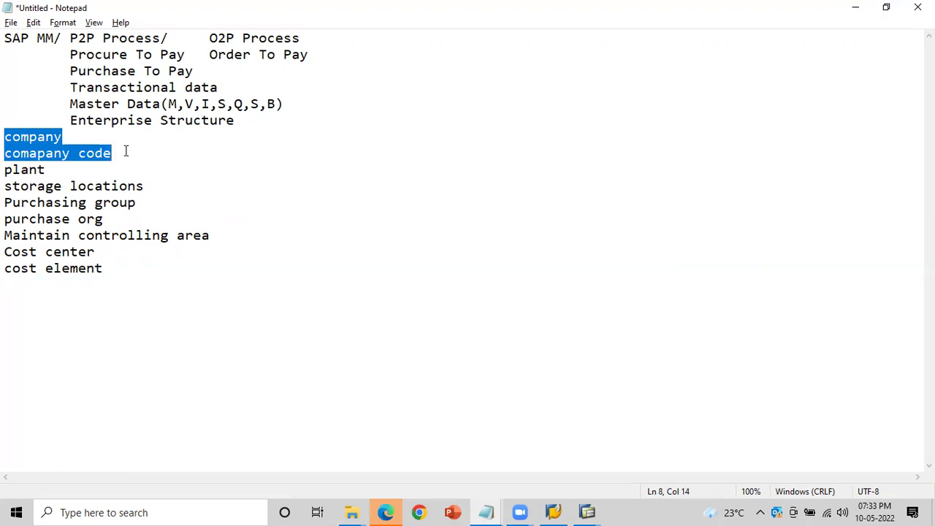
click(126, 151)
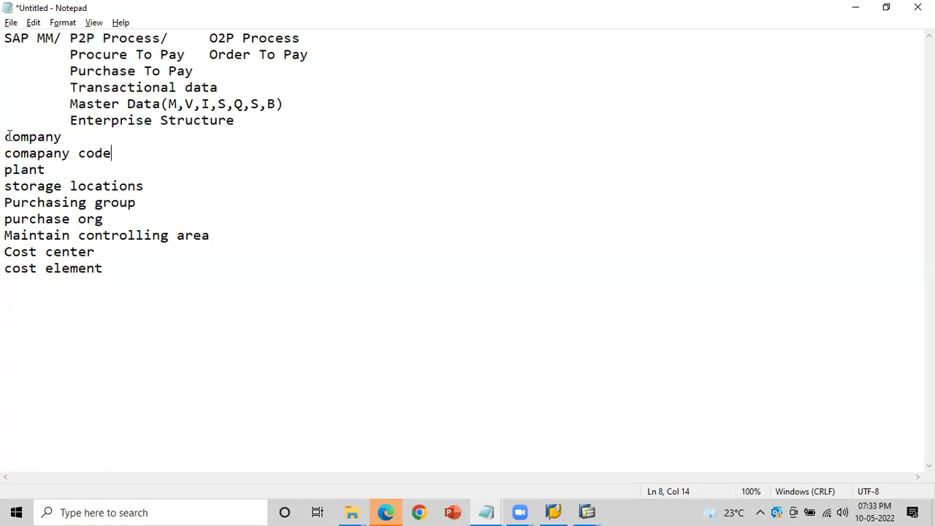
drag(4, 135, 136, 156)
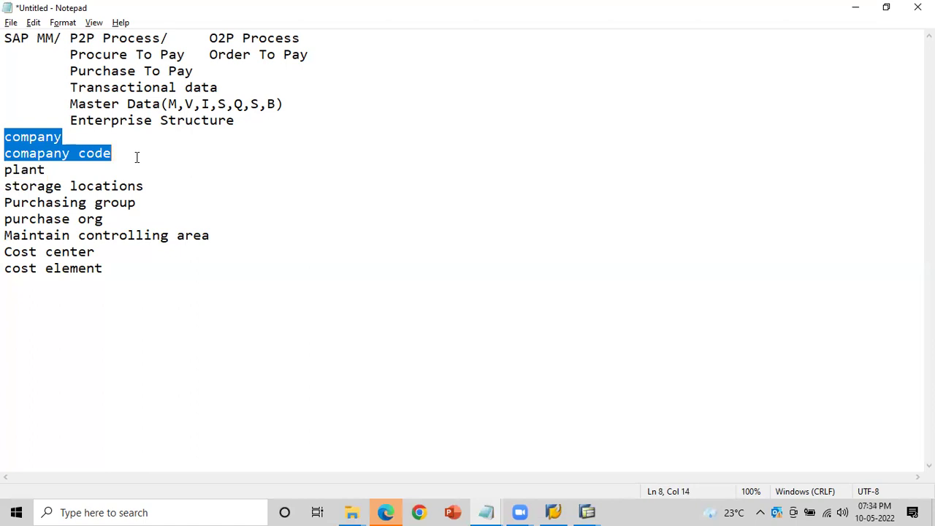
drag(6, 235, 211, 236)
click(207, 239)
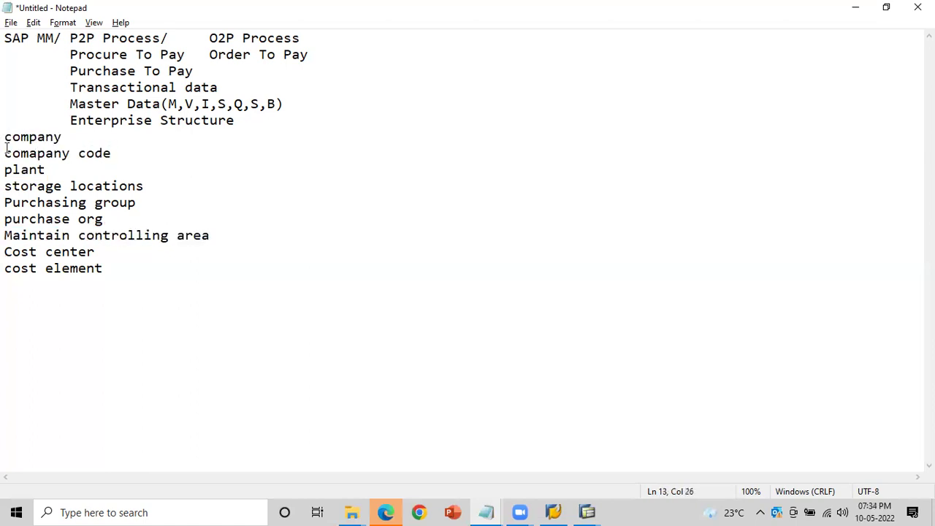
drag(5, 169, 105, 211)
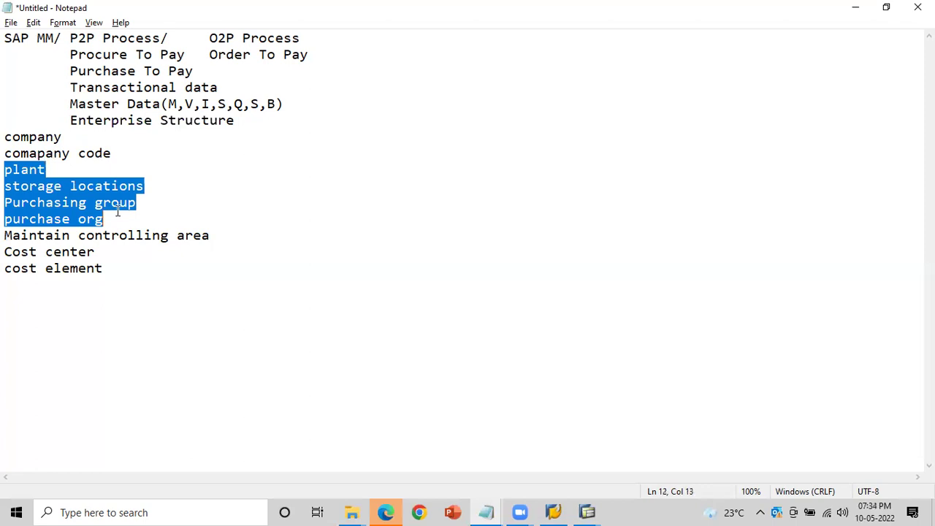
click(117, 211)
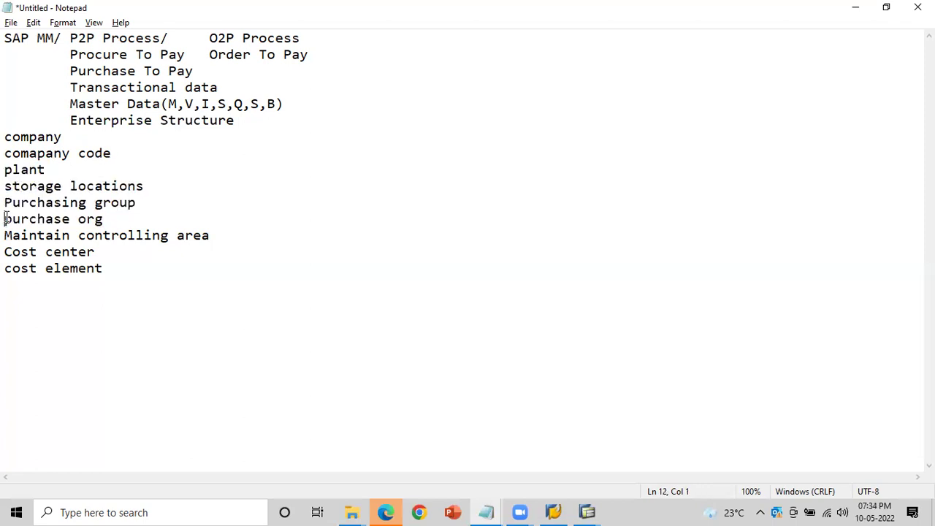
drag(5, 218, 106, 218)
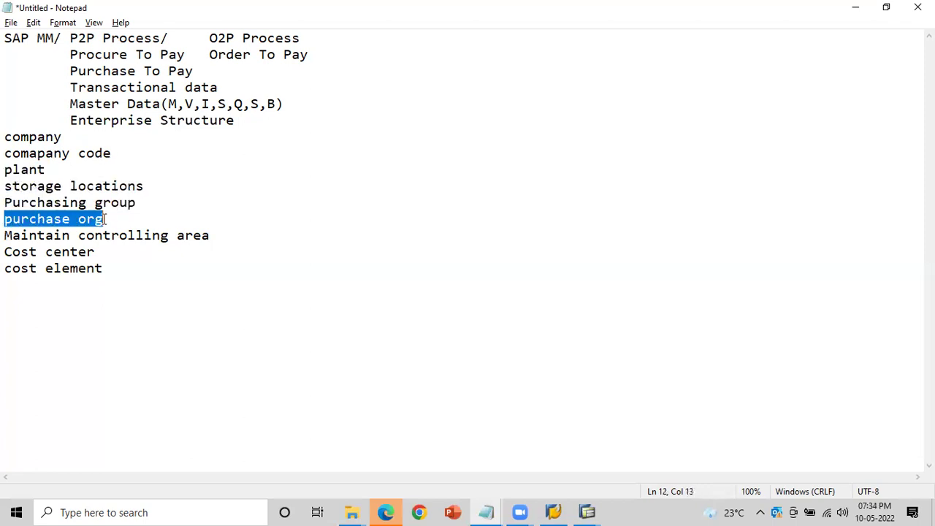
click(5, 251)
drag(5, 251, 123, 268)
click(124, 268)
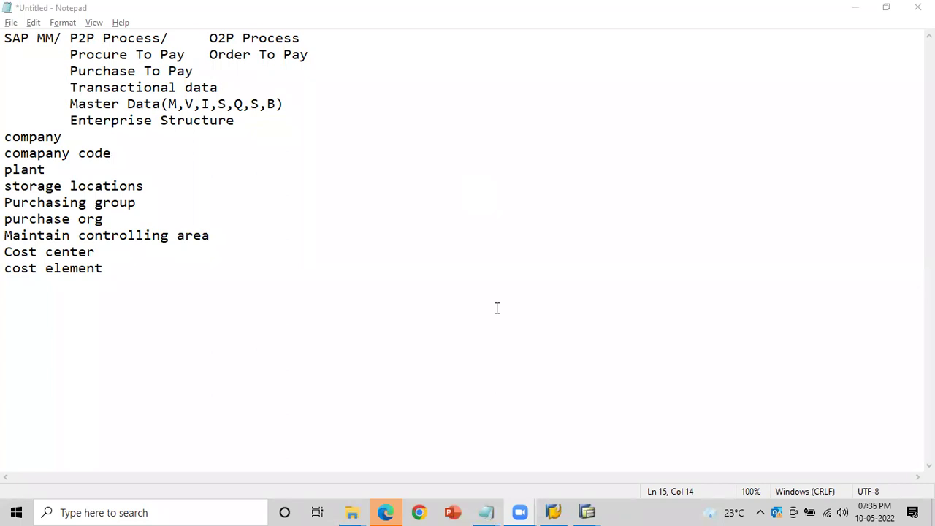
- Switch to Chrome
click(418, 511)
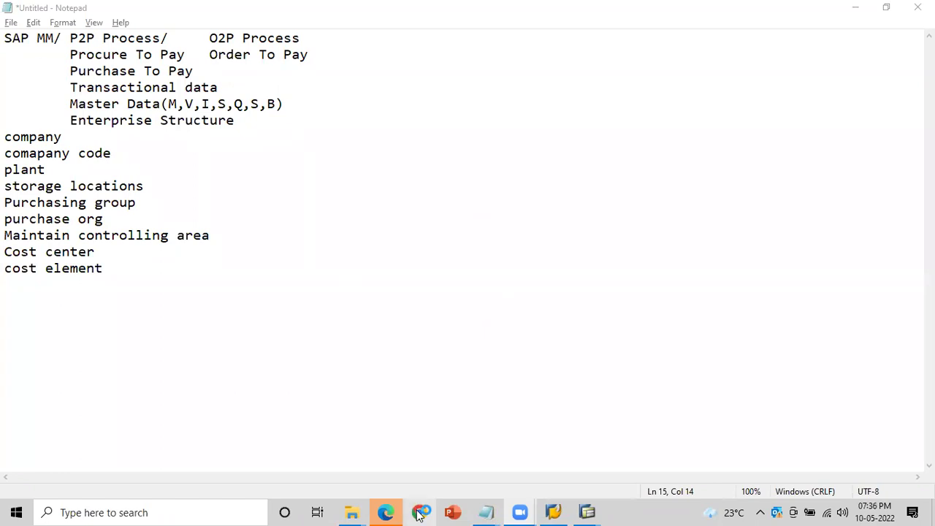